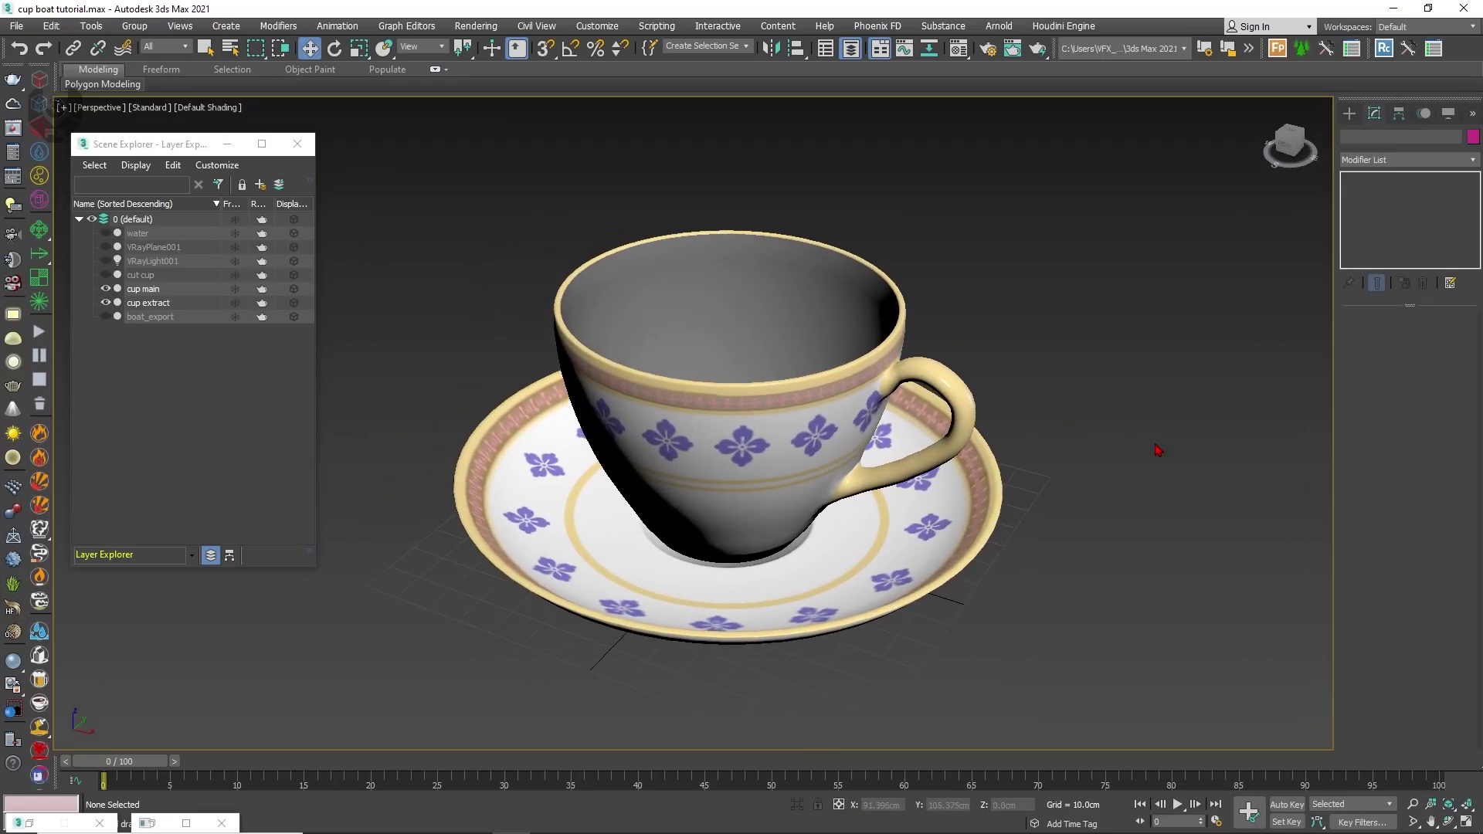
pyautogui.moveTo(1275, 143)
pyautogui.mouseDown()
pyautogui.moveTo(1247, 179)
pyautogui.moveTo(1279, 140)
pyautogui.mouseUp()
pyautogui.moveTo(1062, 408); pyautogui.dragTo(702, 570)
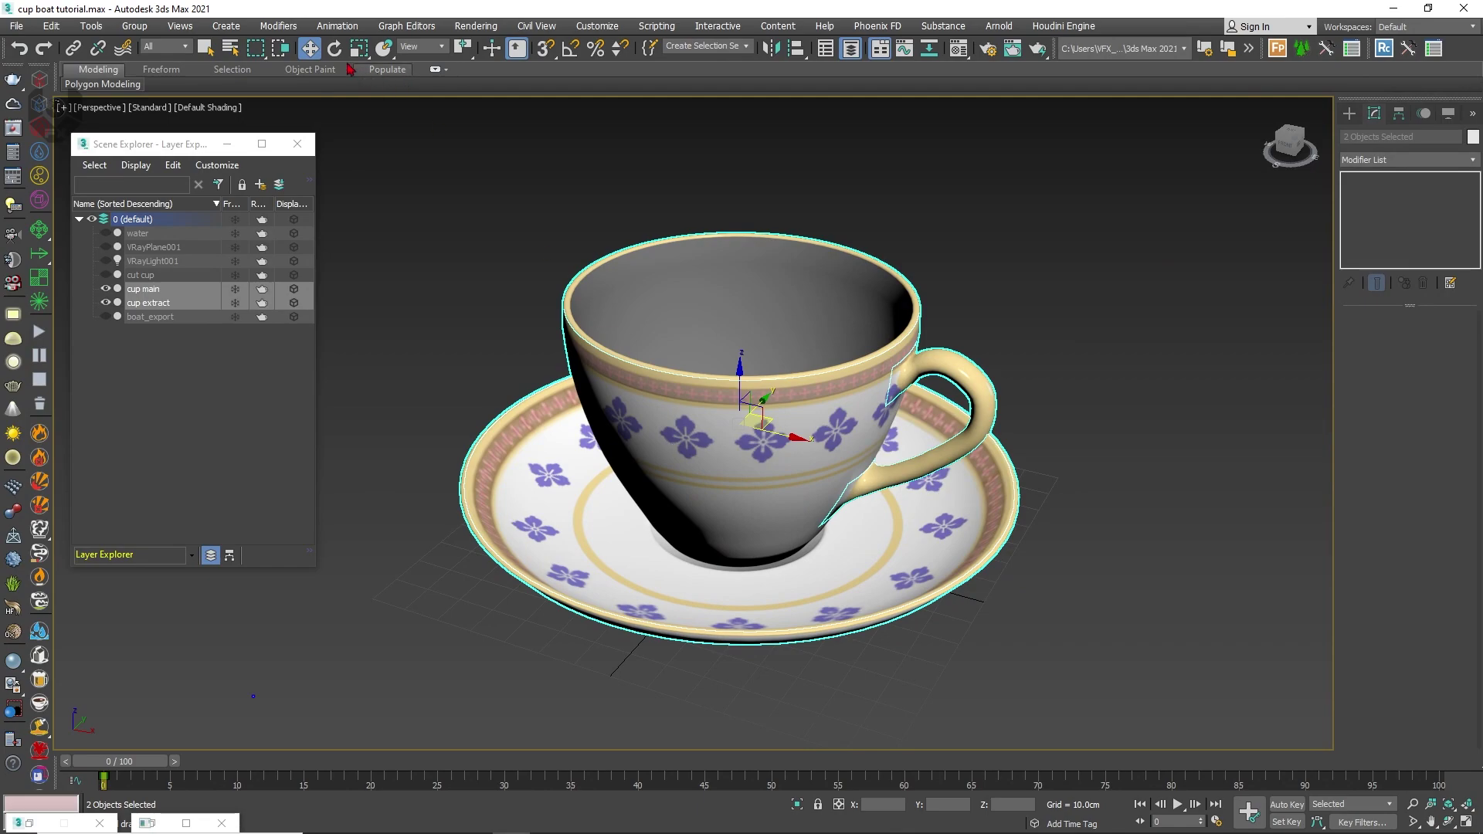
pyautogui.click(473, 290)
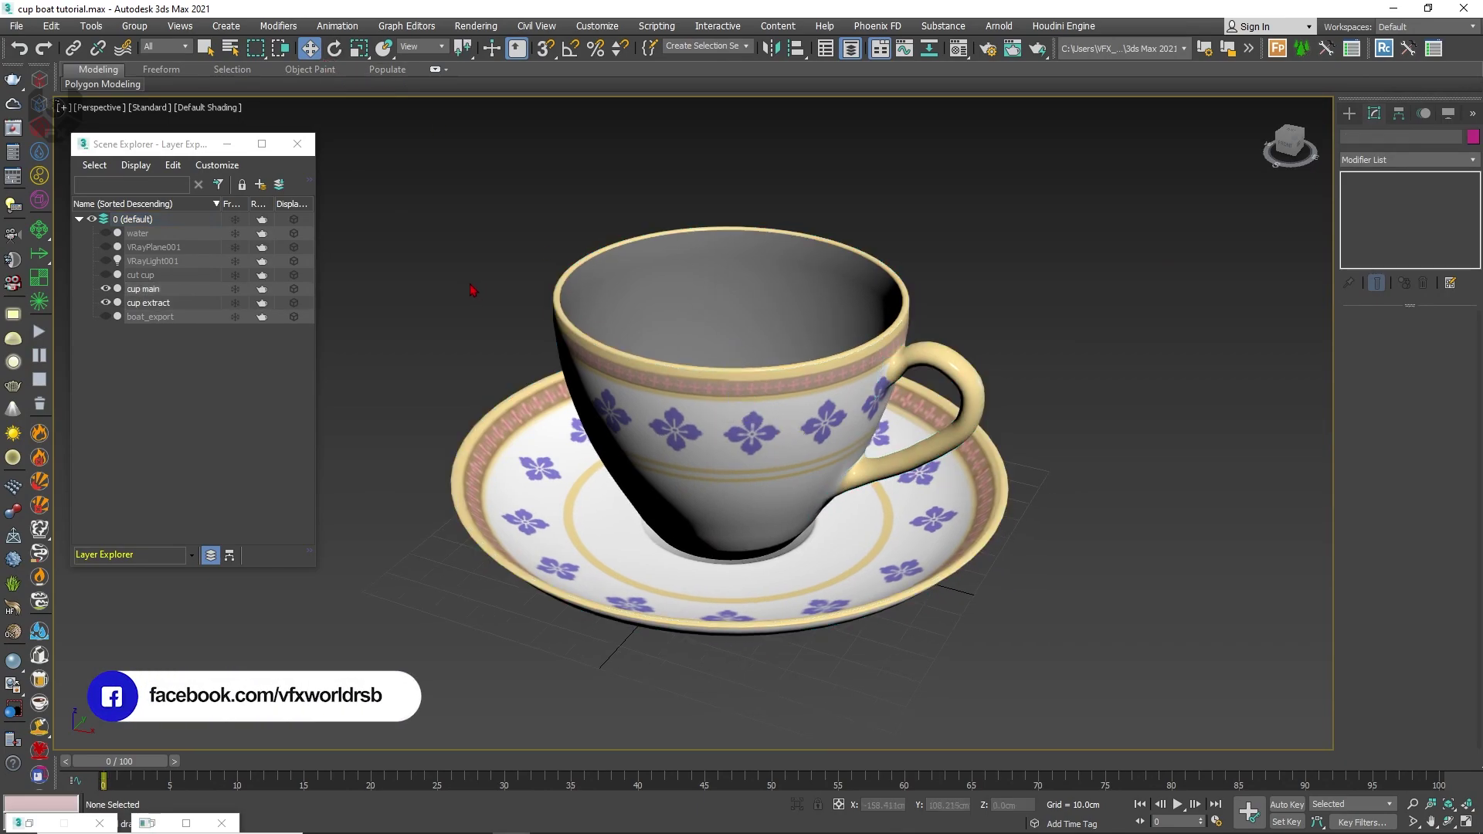
pyautogui.scroll(2, 560, 369)
# Move the patterned cup extract shell aside to inspect it beside the main cup, and undo the move
pyautogui.click(764, 450)
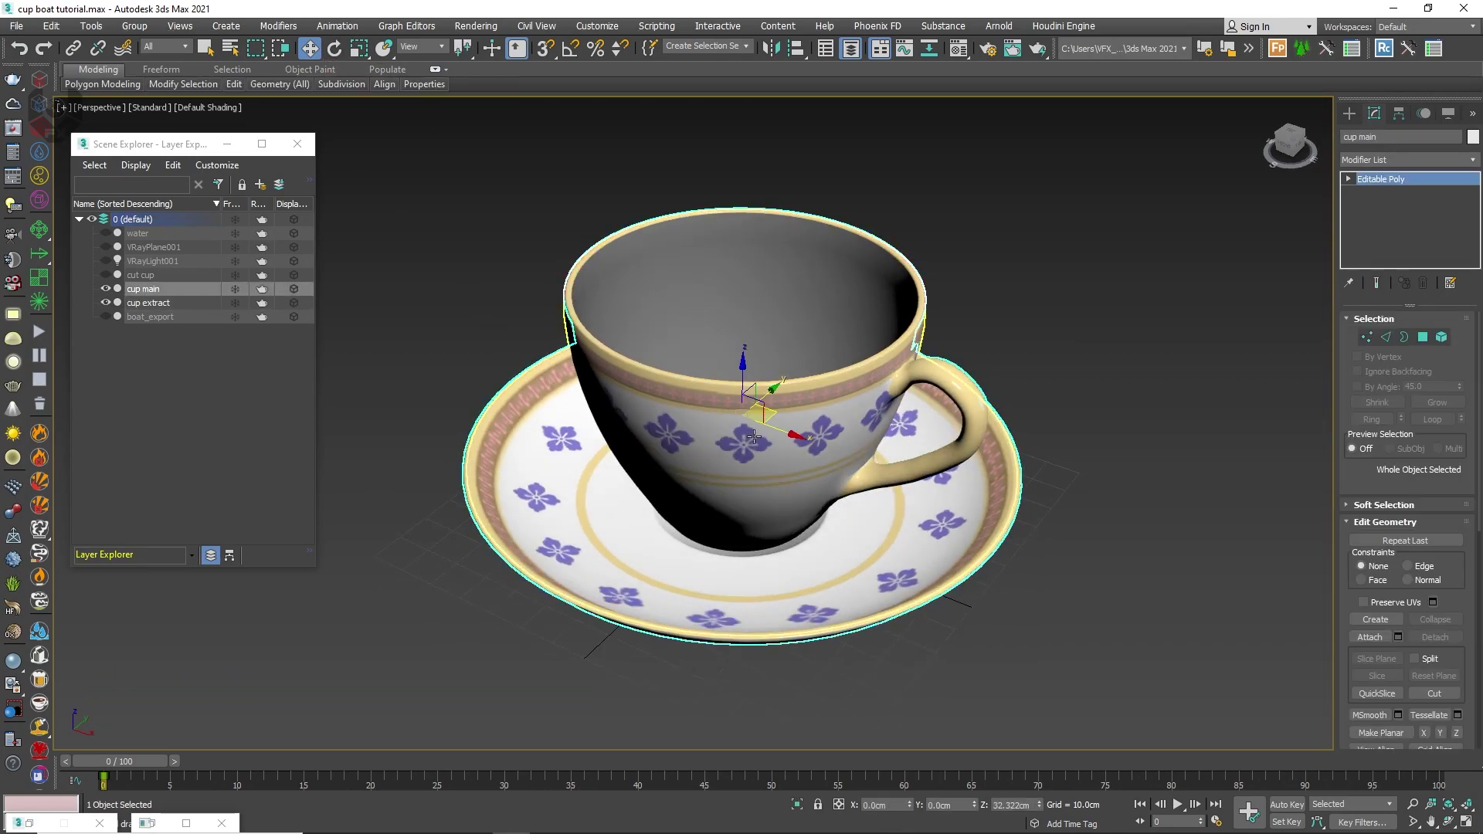
pyautogui.moveTo(763, 450); pyautogui.dragTo(1110, 522)
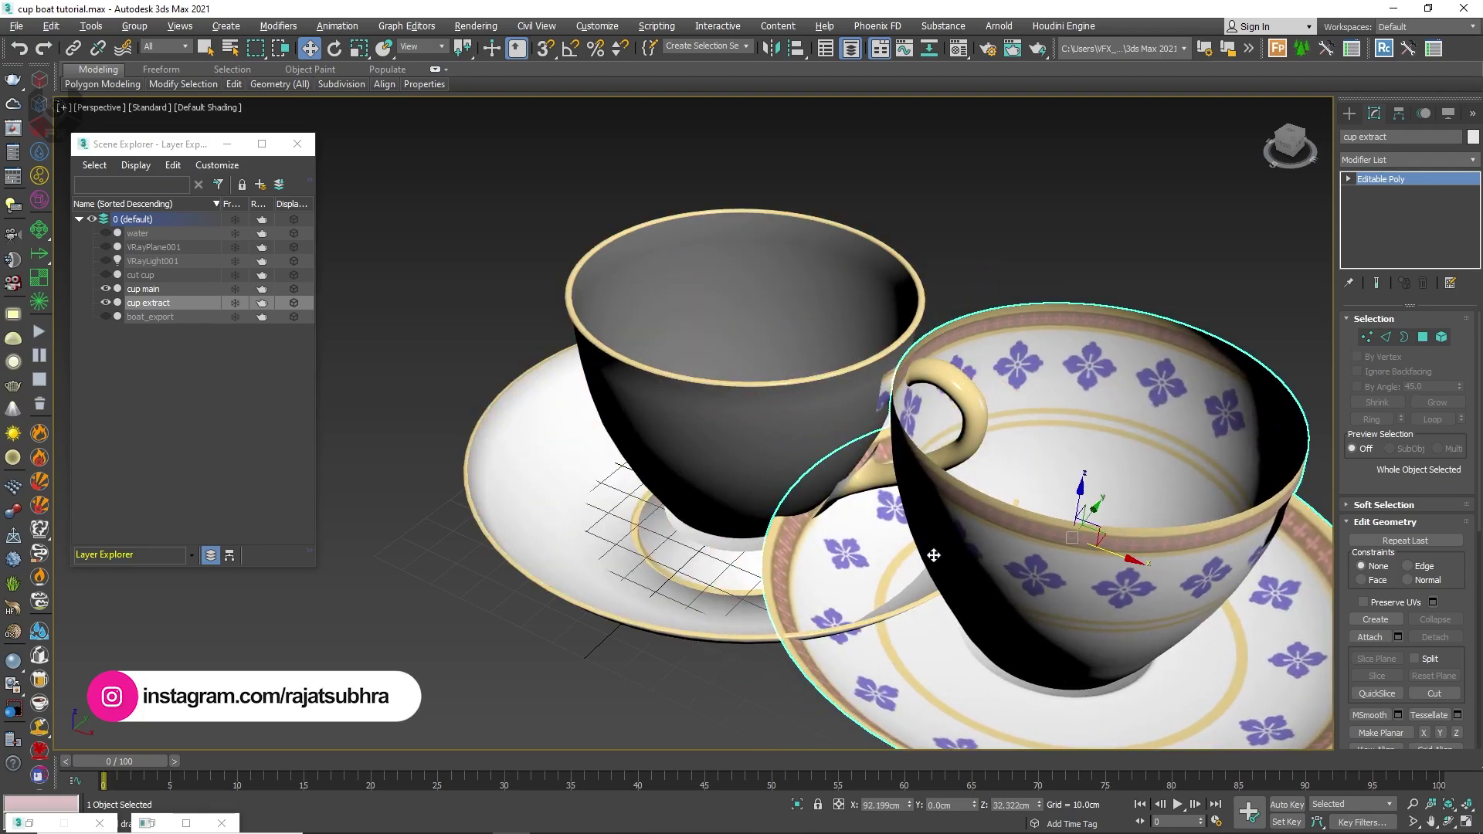
pyautogui.keyDown('alt'); pyautogui.moveTo(934, 556); pyautogui.dragTo(573, 341, button='middle'); pyautogui.keyUp('alt')
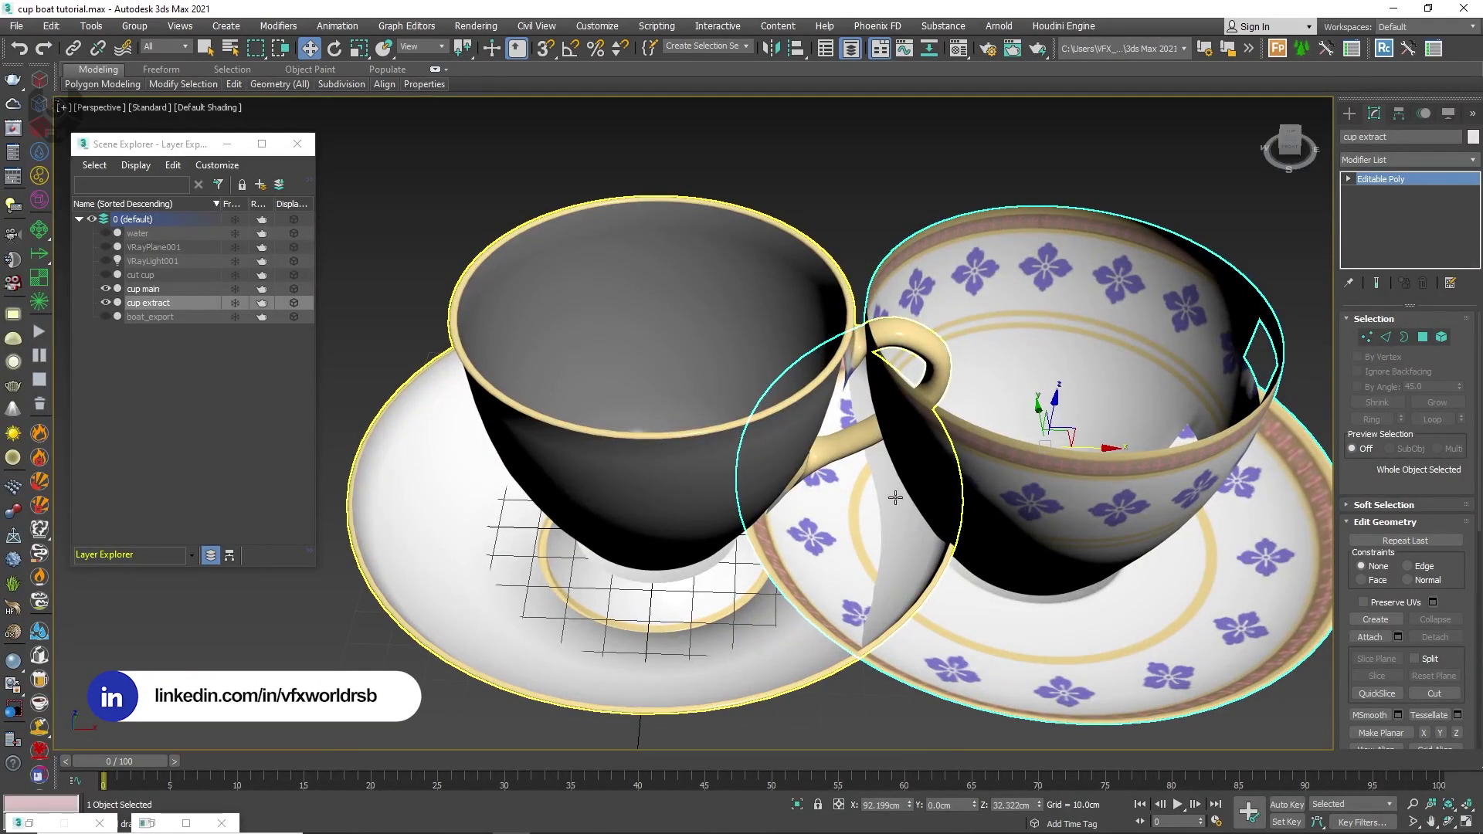
pyautogui.moveTo(895, 497); pyautogui.dragTo(1056, 355, button='middle')
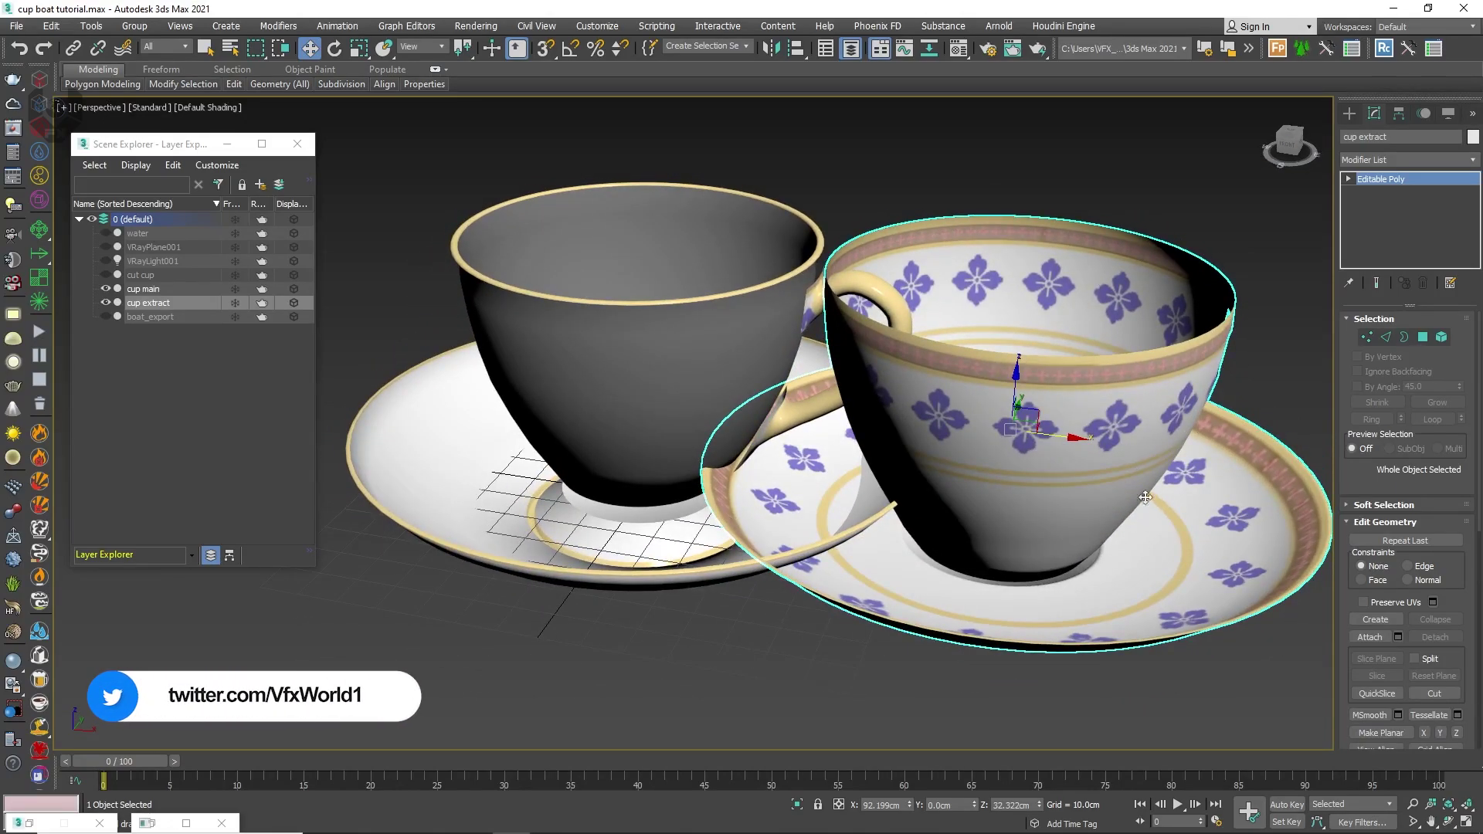
pyautogui.keyDown('alt'); pyautogui.moveTo(625, 348); pyautogui.dragTo(631, 354, button='middle'); pyautogui.keyUp('alt')
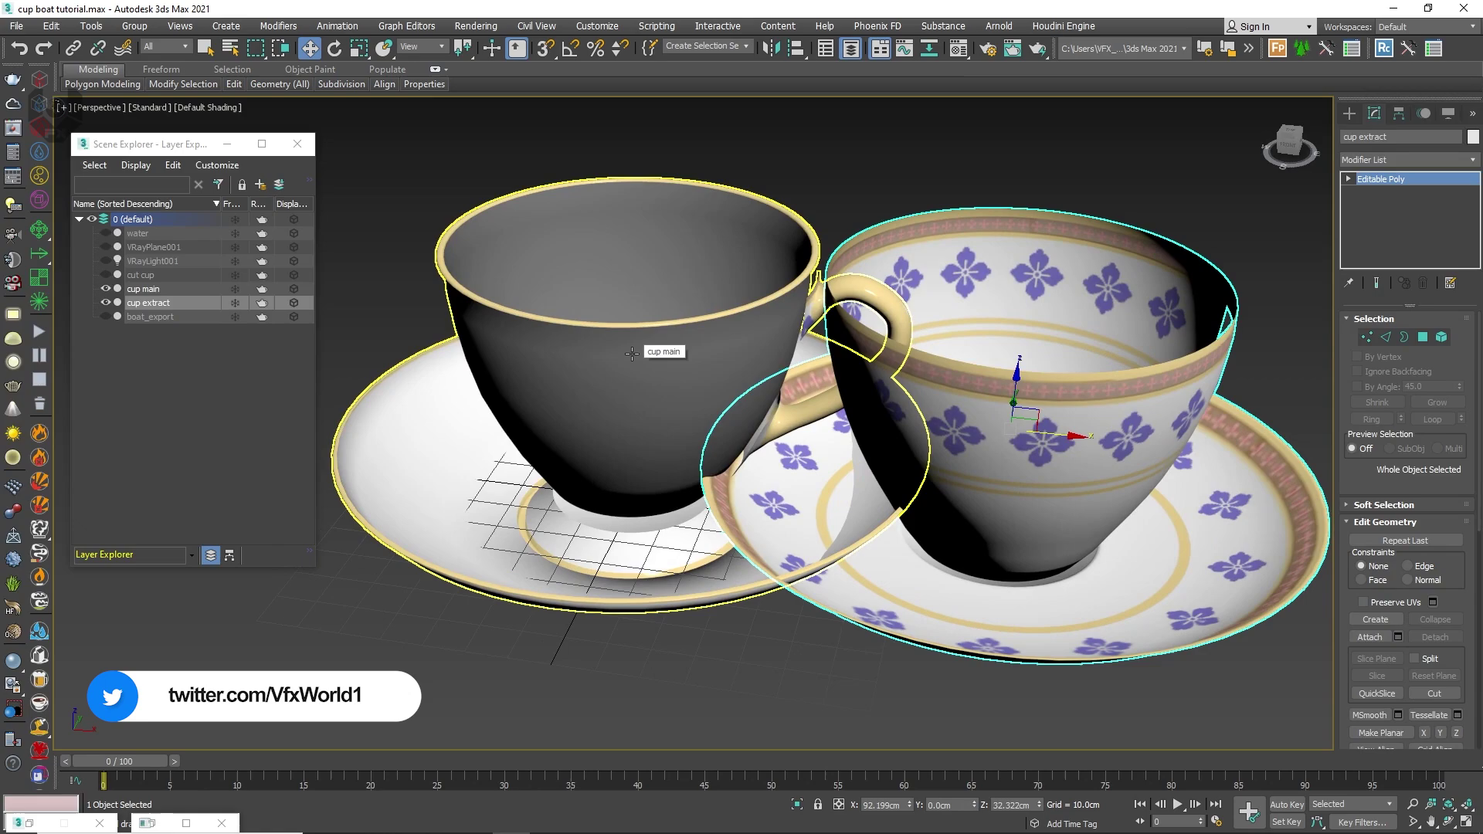
pyautogui.hotkey('ctrl', 'z')
pyautogui.keyDown('alt'); pyautogui.moveTo(796, 267); pyautogui.dragTo(767, 283, button='middle'); pyautogui.keyUp('alt')
pyautogui.moveTo(767, 283); pyautogui.dragTo(826, 411, button='middle')
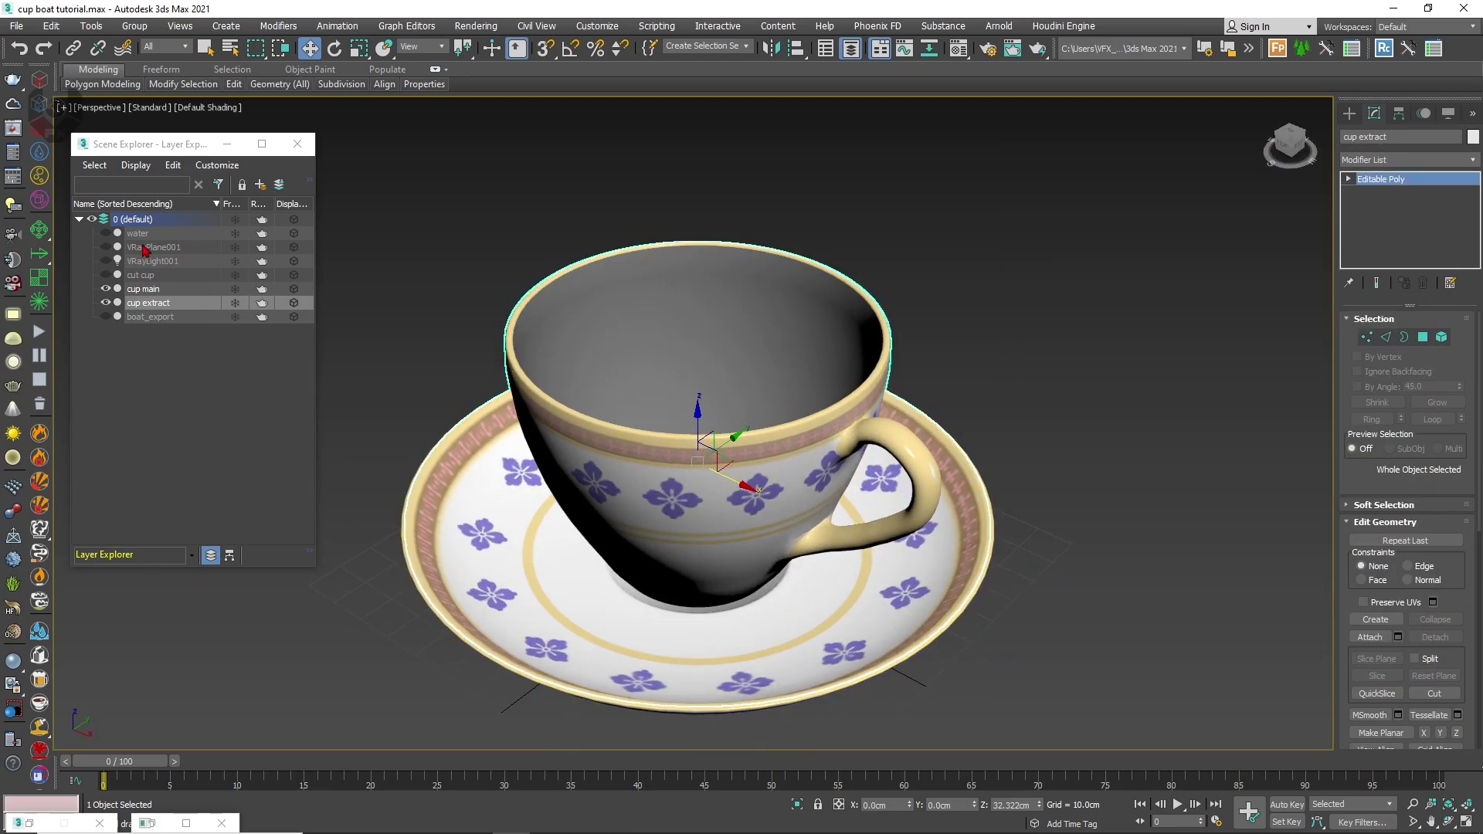
# Clear the selection, unhide the water plane and display edged faces in the viewport
pyautogui.hotkey('ctrl', 'd')
pyautogui.click(107, 233)
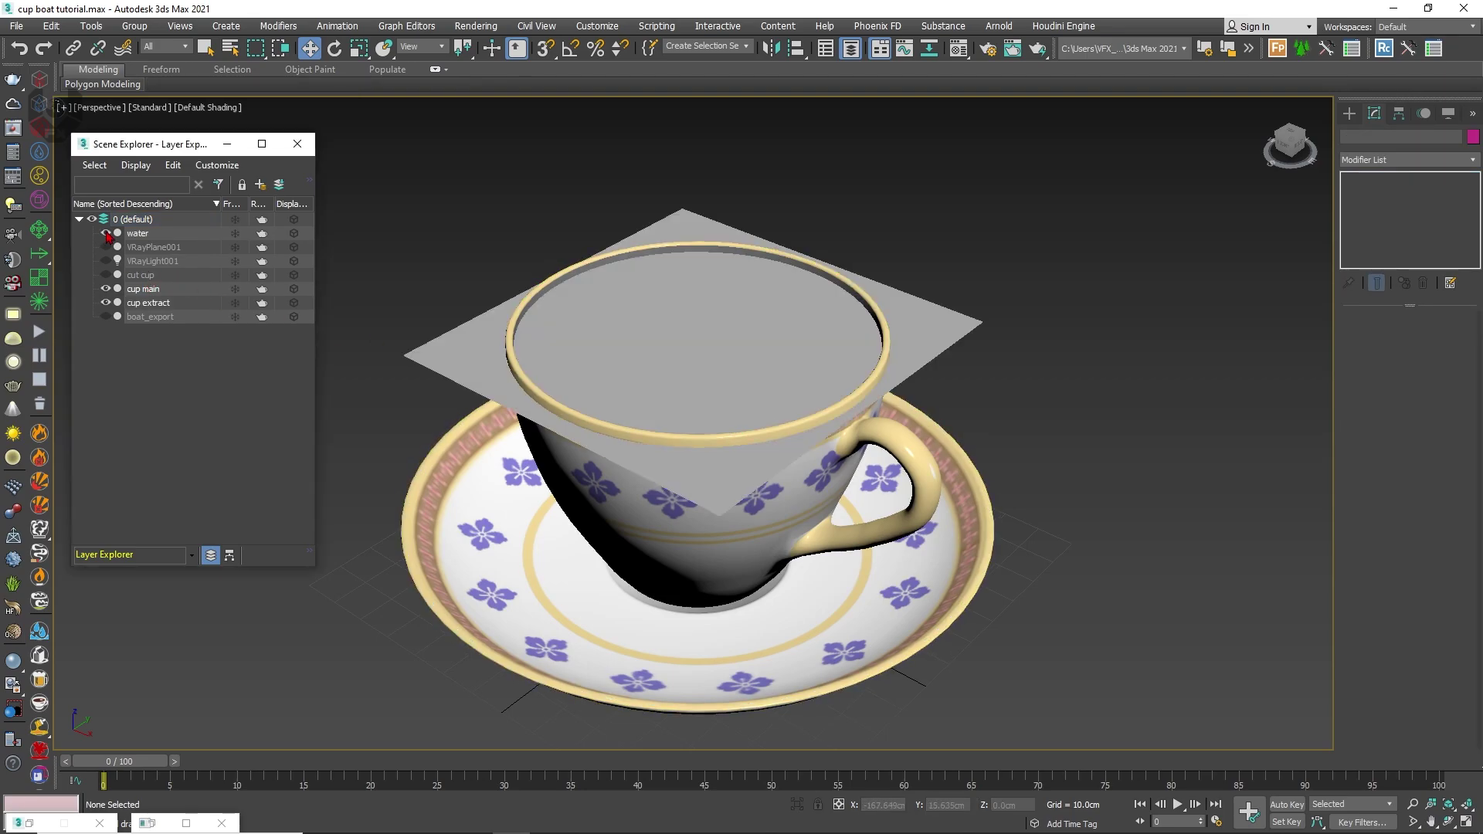
pyautogui.keyDown('alt'); pyautogui.moveTo(856, 375); pyautogui.dragTo(757, 412, button='middle'); pyautogui.keyUp('alt')
pyautogui.press('F4')
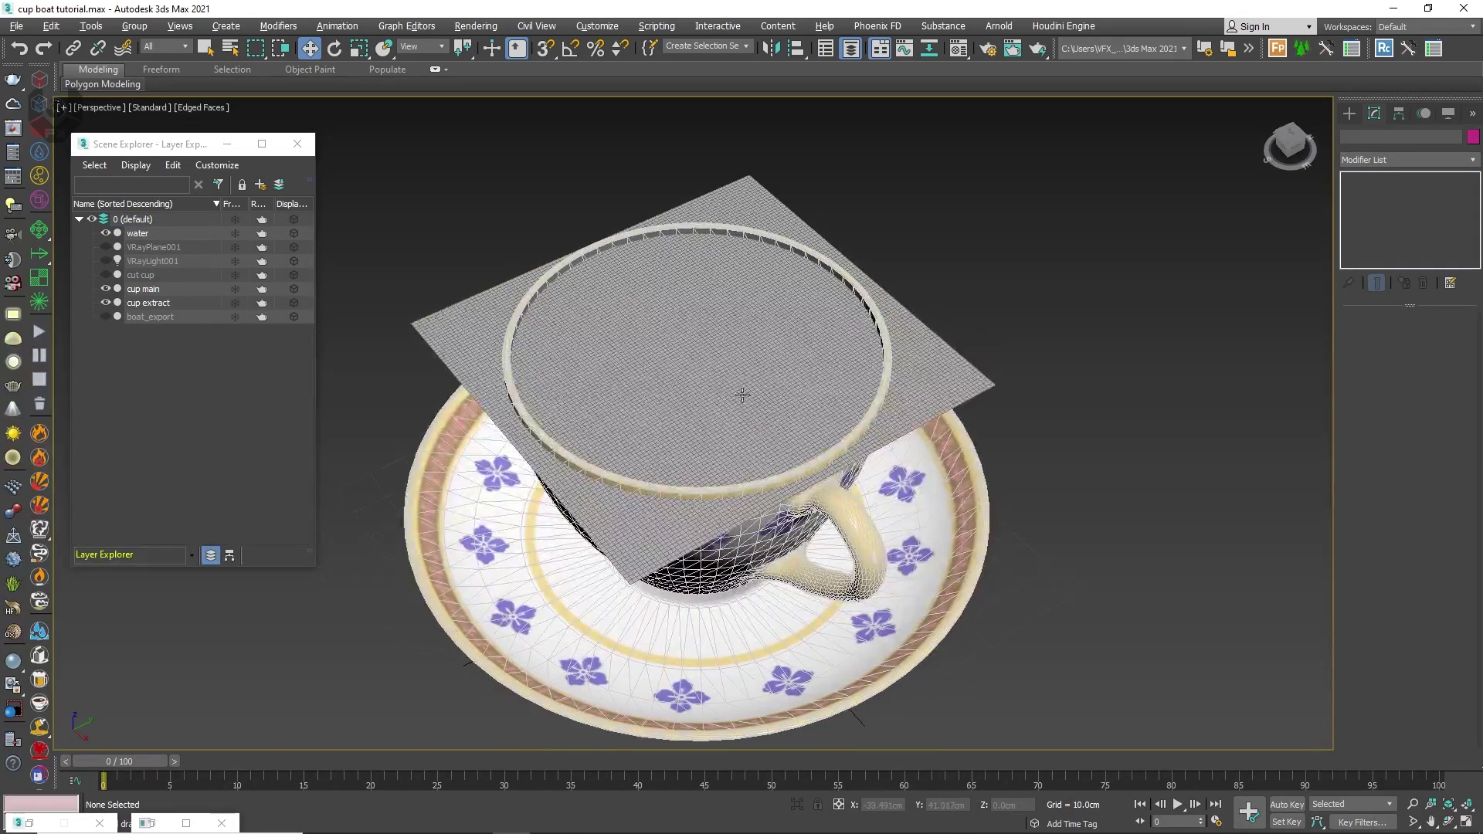
# Examine the water plane's mesh density over the cup and its length and width segments
pyautogui.scroll(4, 710, 345)
pyautogui.scroll(2, 711, 344)
pyautogui.scroll(-6, 707, 344)
pyautogui.click(731, 324)
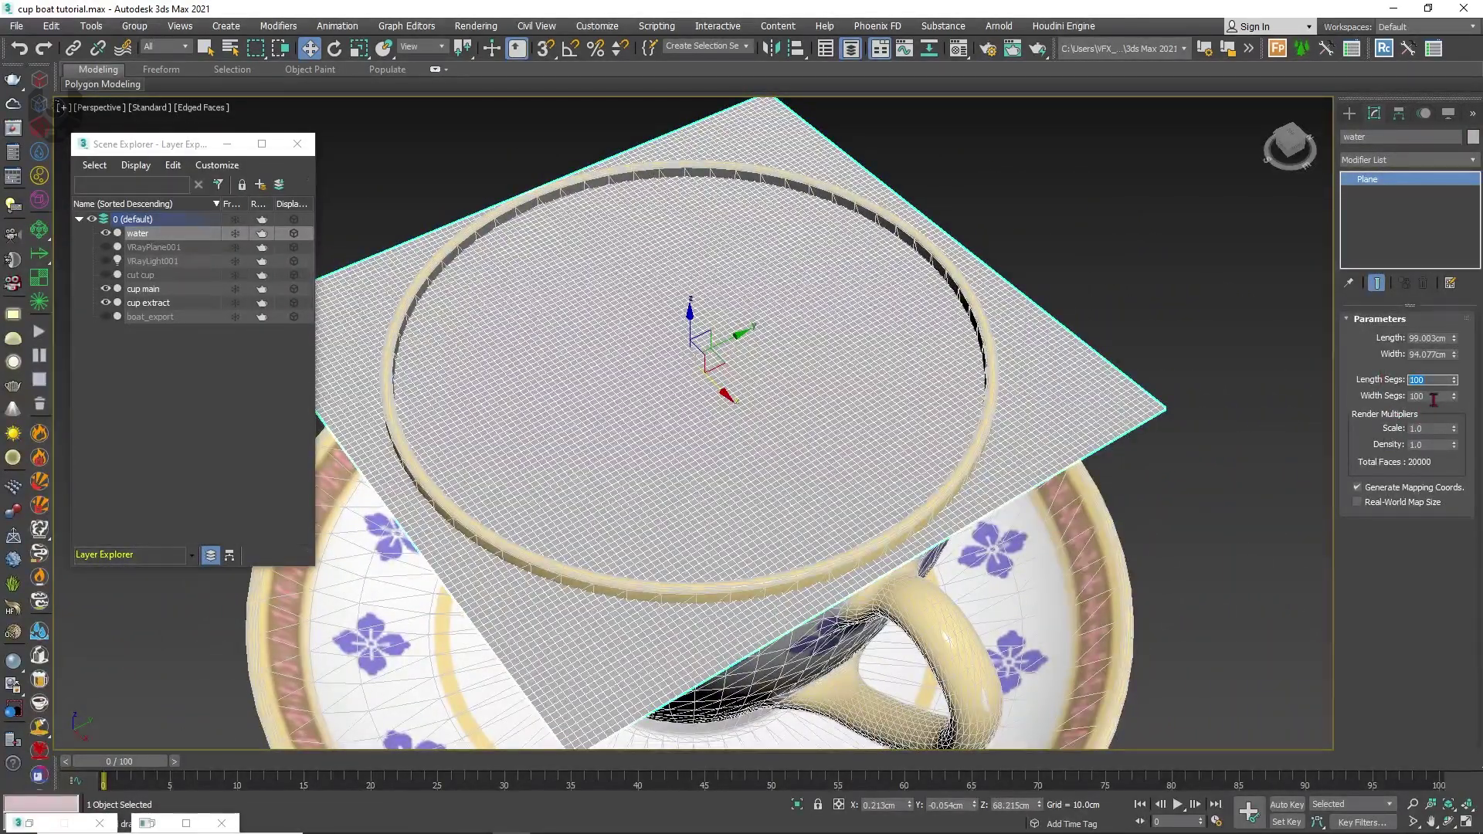
pyautogui.keyDown('alt'); pyautogui.moveTo(976, 483); pyautogui.dragTo(990, 421, button='middle'); pyautogui.keyUp('alt')
pyautogui.scroll(4, 593, 404)
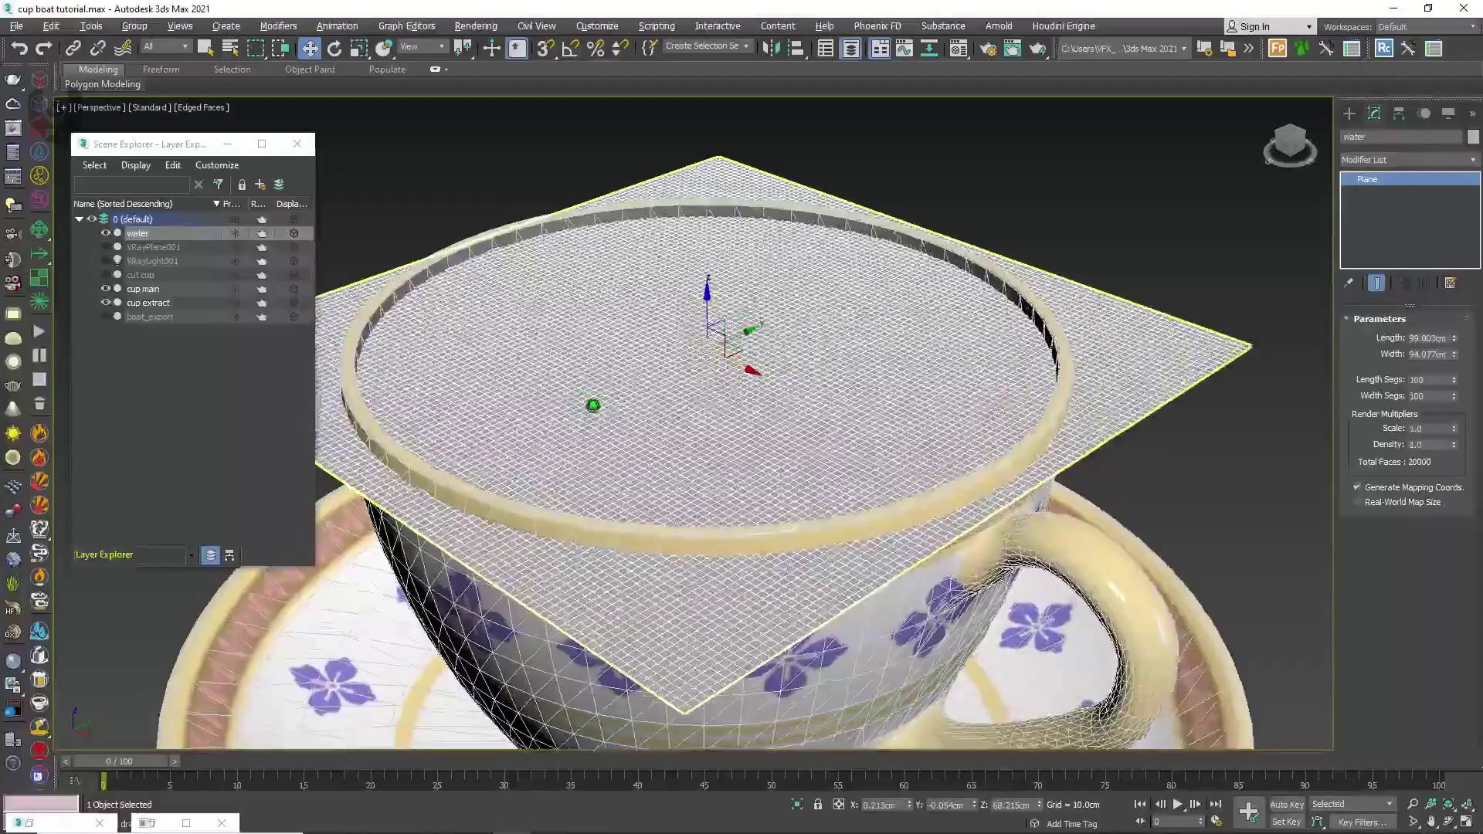
pyautogui.scroll(-4, 593, 405)
pyautogui.keyDown('alt'); pyautogui.moveTo(593, 406); pyautogui.dragTo(669, 436, button='middle'); pyautogui.keyUp('alt')
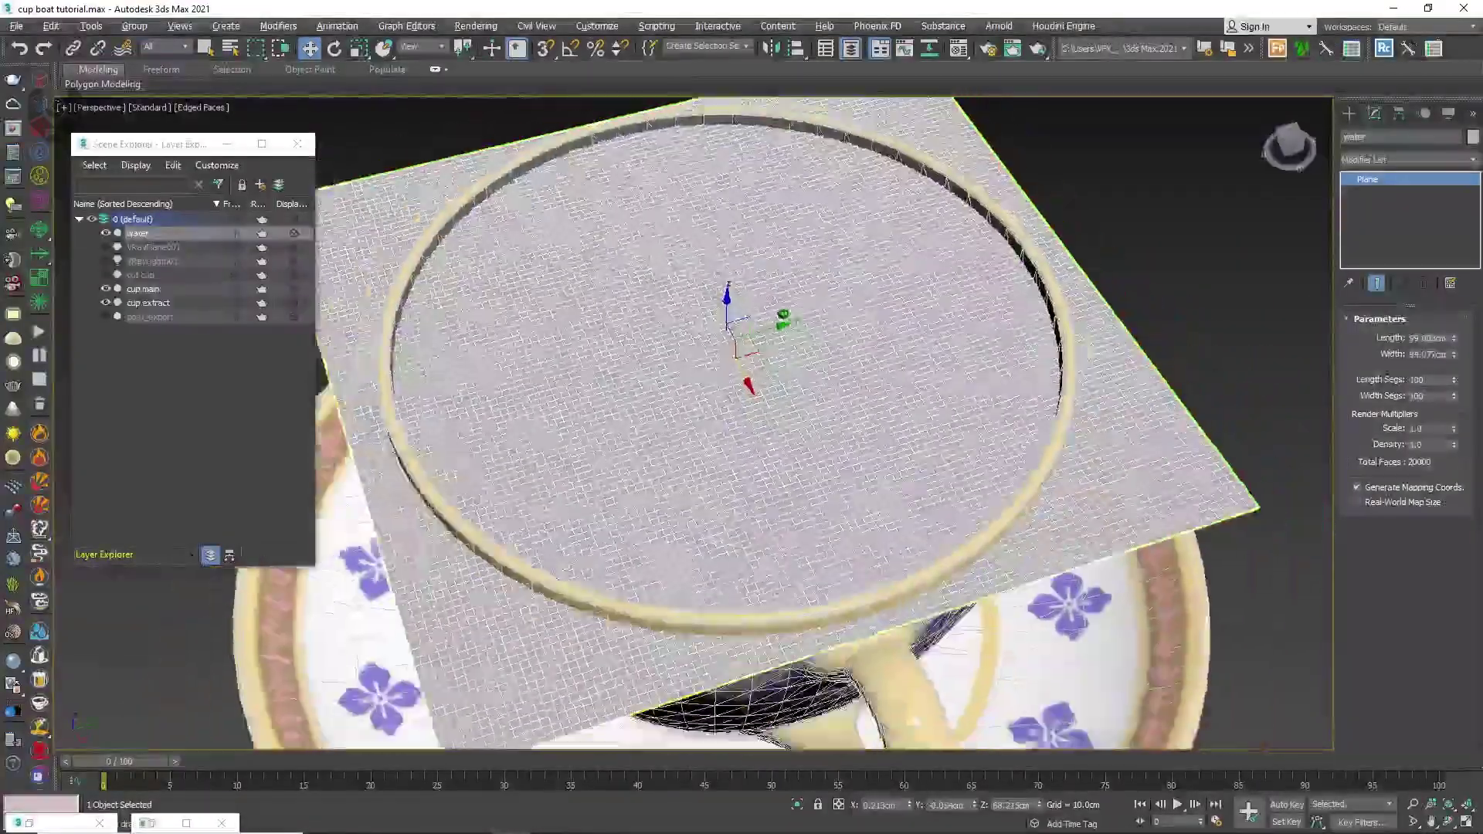
pyautogui.scroll(-3, 763, 405)
pyautogui.hotkey('alt', 'x')
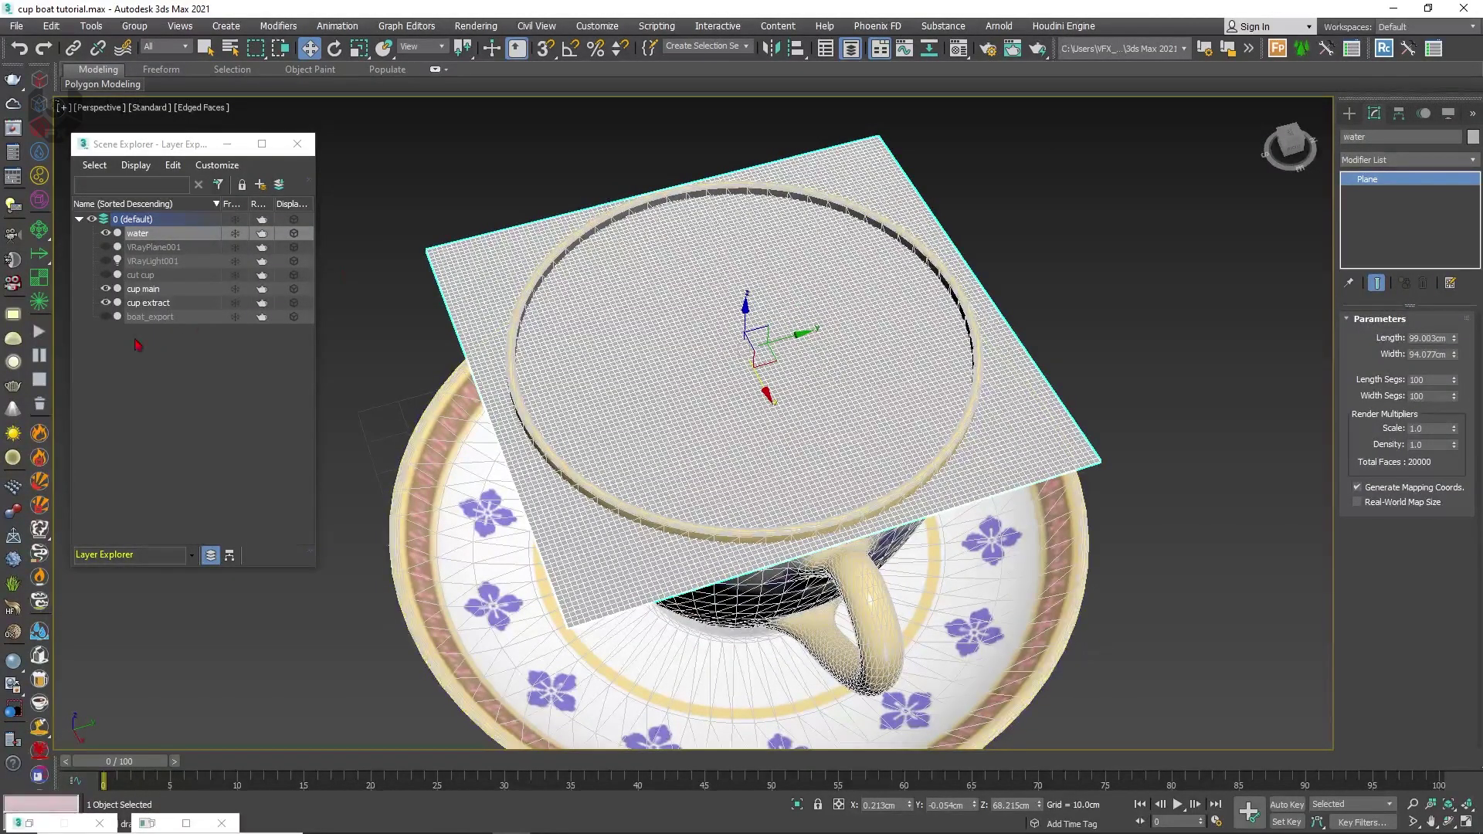
# Unhide the cut cup cylinder over the cup's opening
pyautogui.click(106, 275)
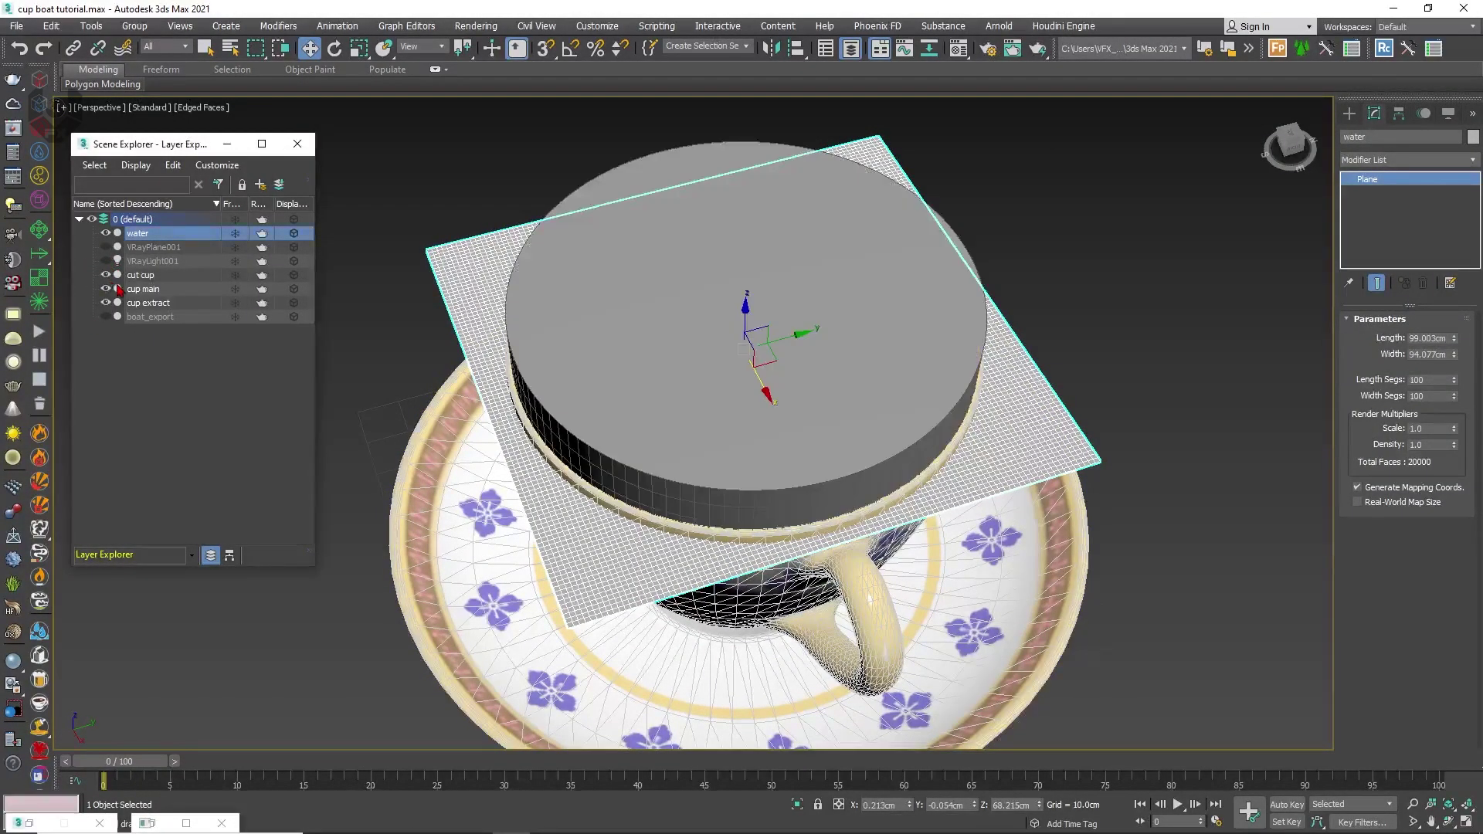
pyautogui.moveTo(645, 388)
pyautogui.keyDown('alt'); pyautogui.mouseDown(button='middle')
pyautogui.moveTo(696, 345)
pyautogui.moveTo(655, 367)
pyautogui.mouseUp(button='middle'); pyautogui.keyUp('alt')
# Move the cut cup cylinder vertically to show how it crosses the water plane, and undo the move
pyautogui.moveTo(727, 306); pyautogui.dragTo(763, 280)
pyautogui.click(744, 323)
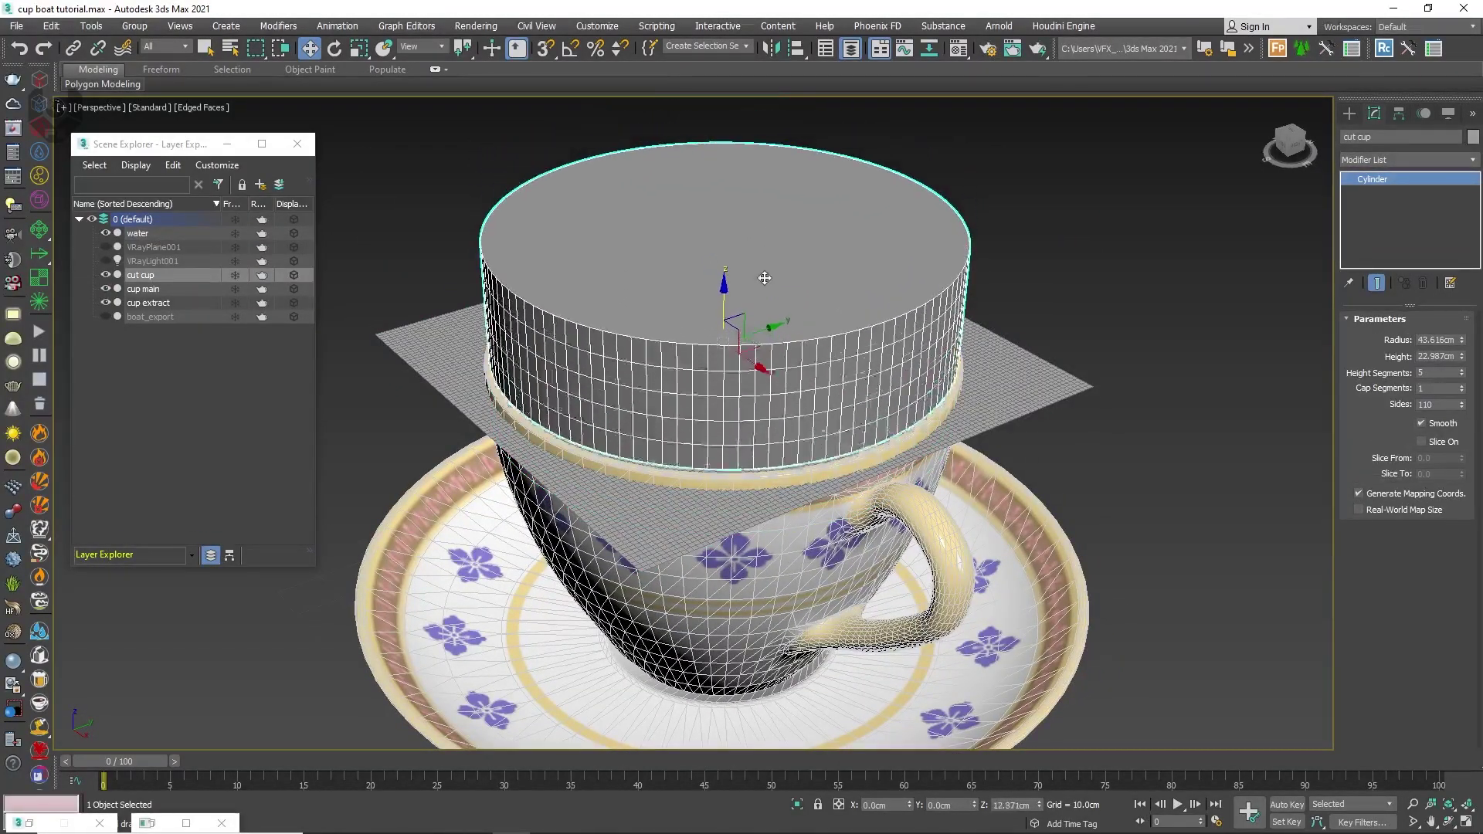
pyautogui.keyDown('alt'); pyautogui.moveTo(868, 293); pyautogui.dragTo(867, 337, button='middle'); pyautogui.keyUp('alt')
pyautogui.hotkey('ctrl', 'z')
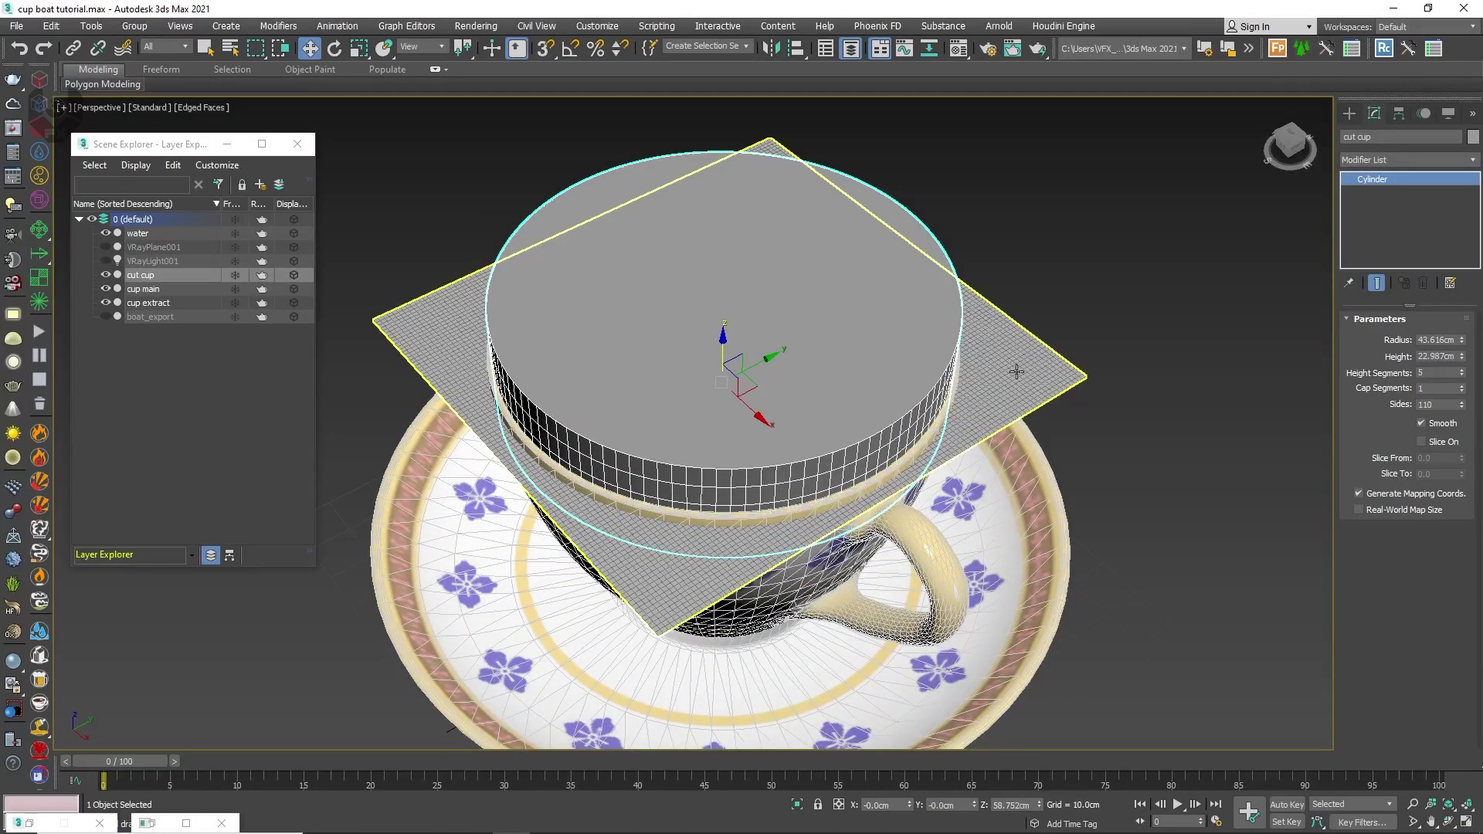
# Make the water plane a Boolean compound object with the cut cup cylinder as operand, using the Intersect operation
pyautogui.click(1015, 373)
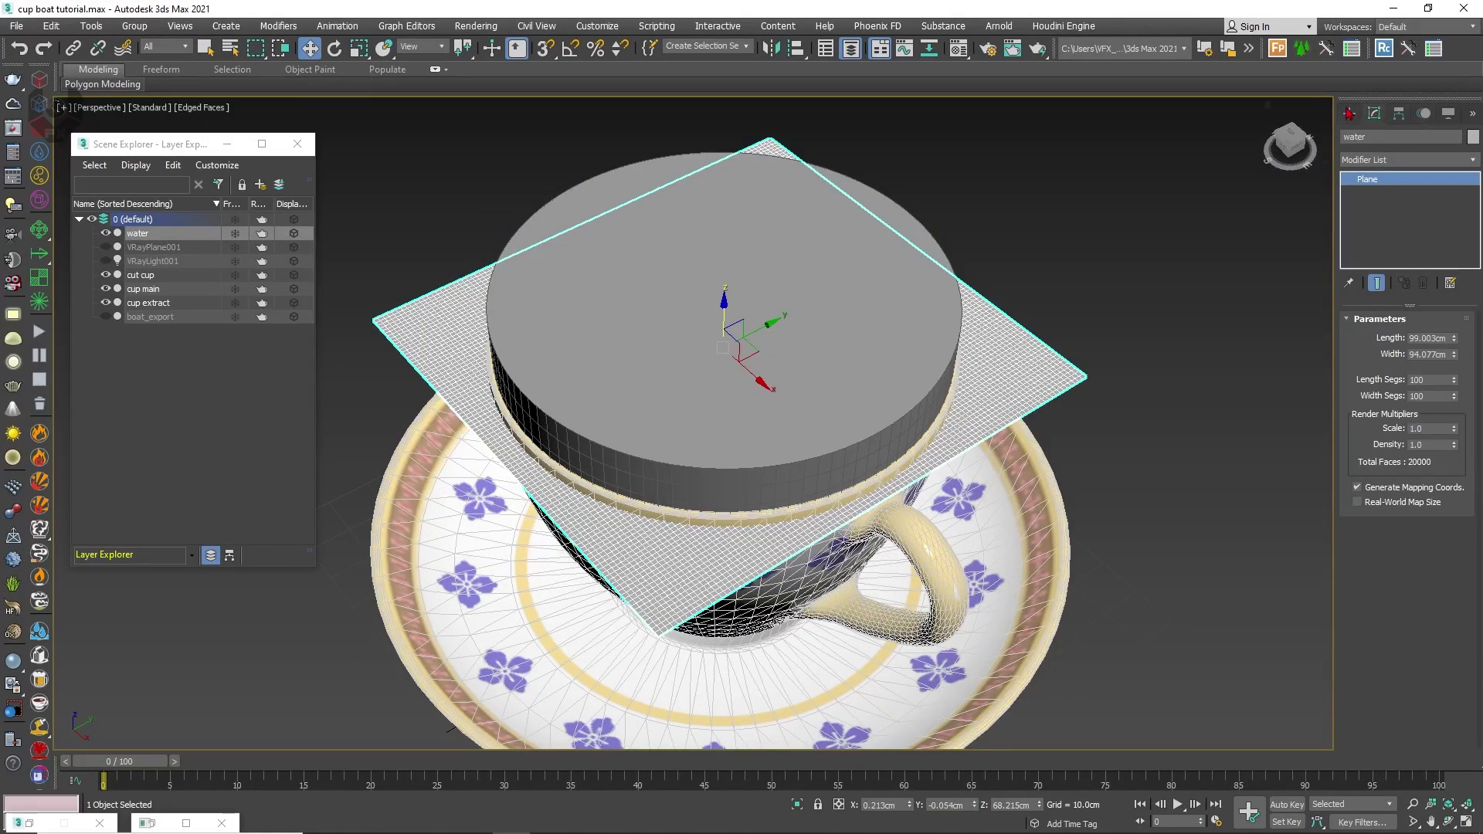
pyautogui.click(1349, 113)
pyautogui.click(1406, 156)
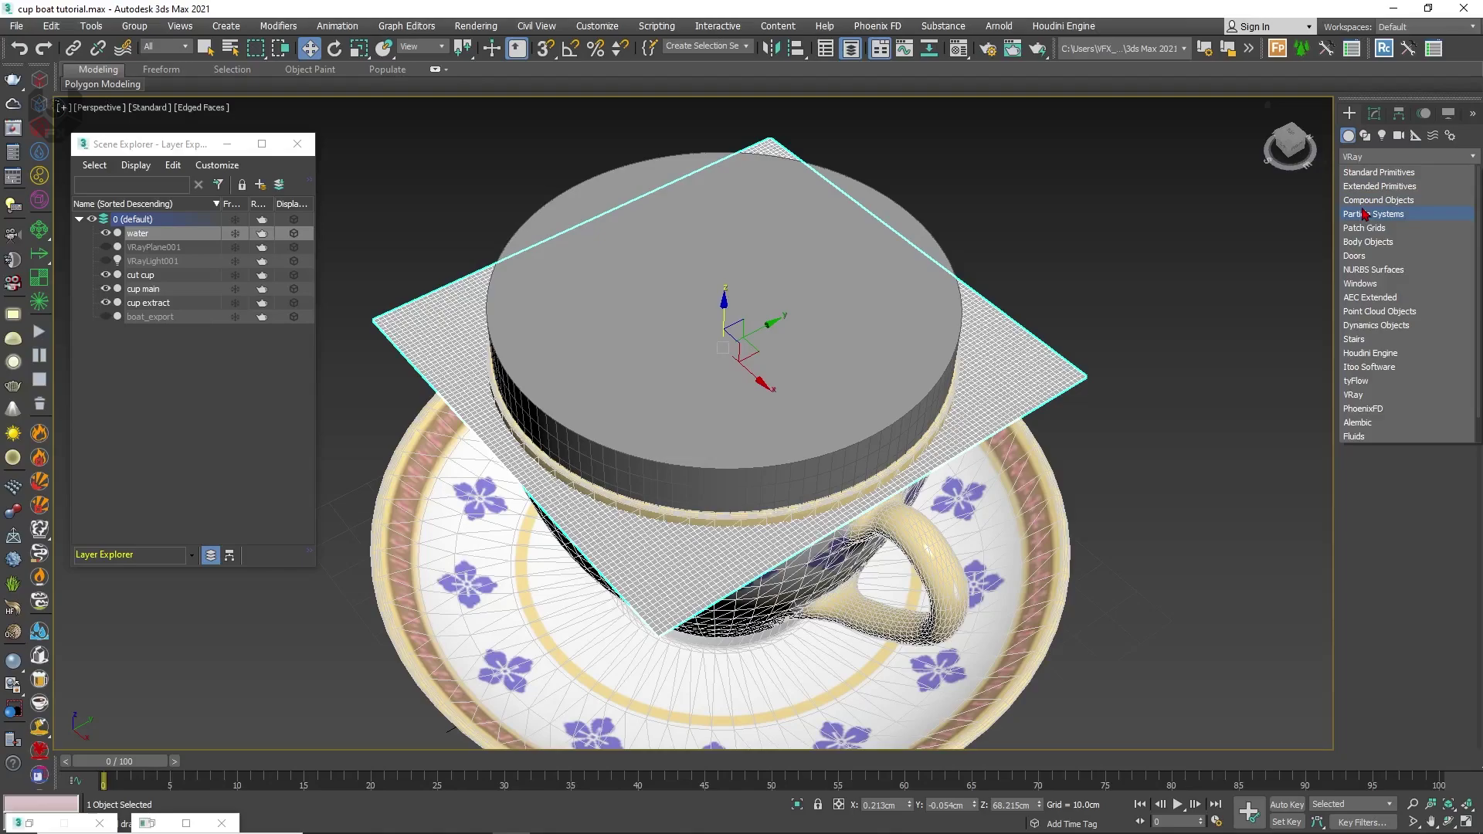
pyautogui.click(1364, 201)
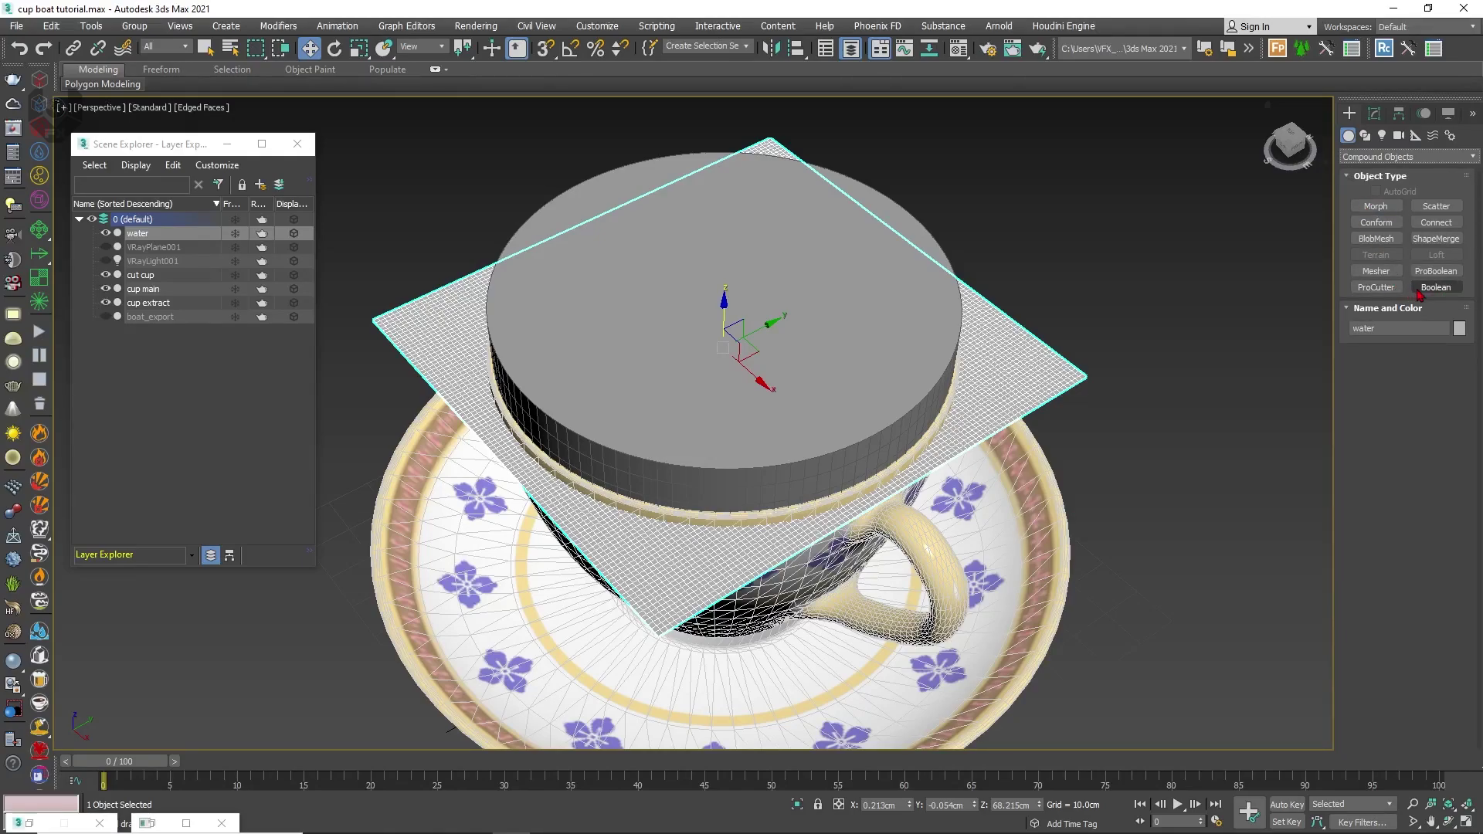
pyautogui.click(1435, 287)
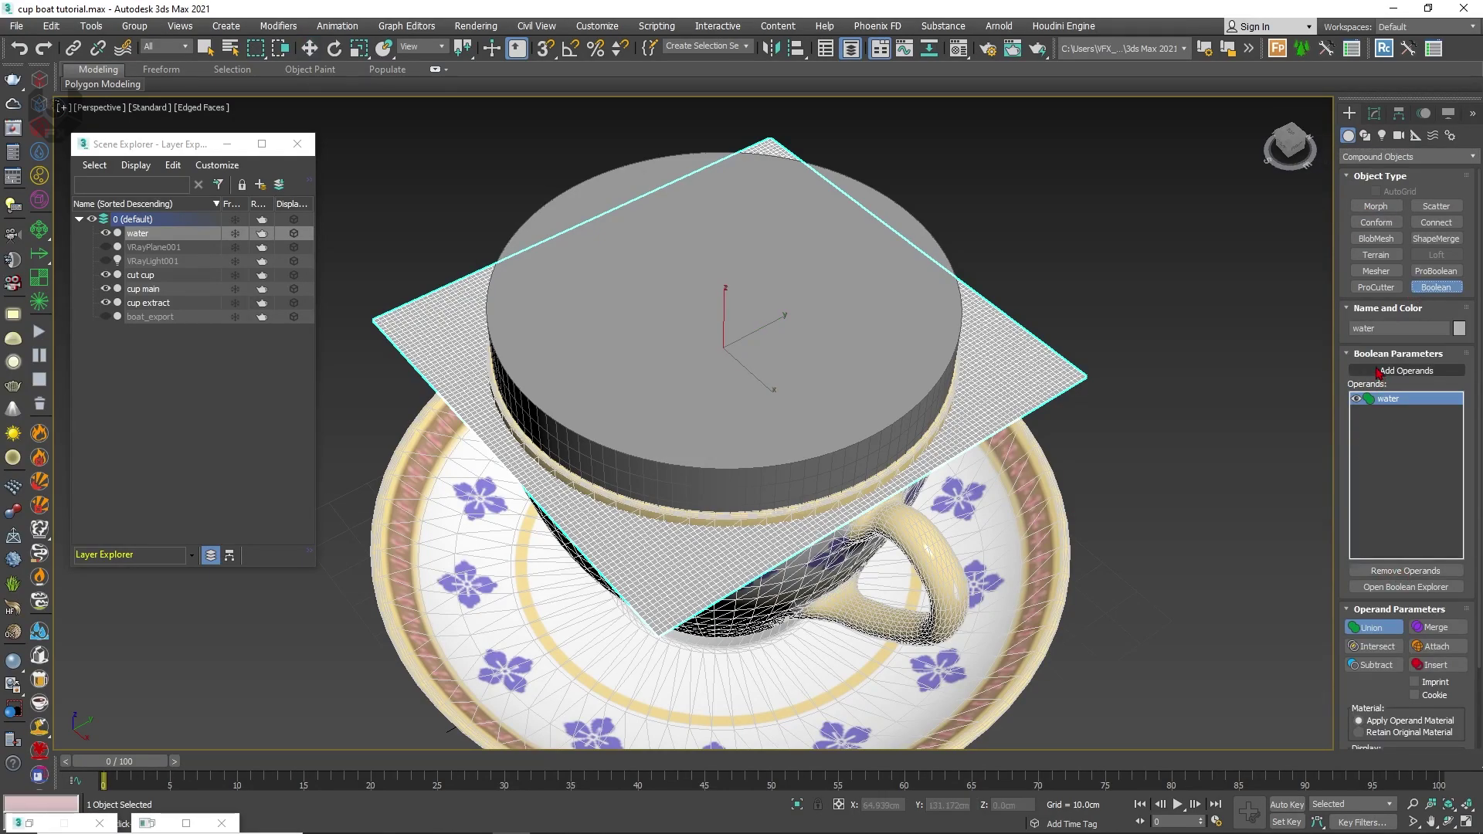
pyautogui.click(1411, 373)
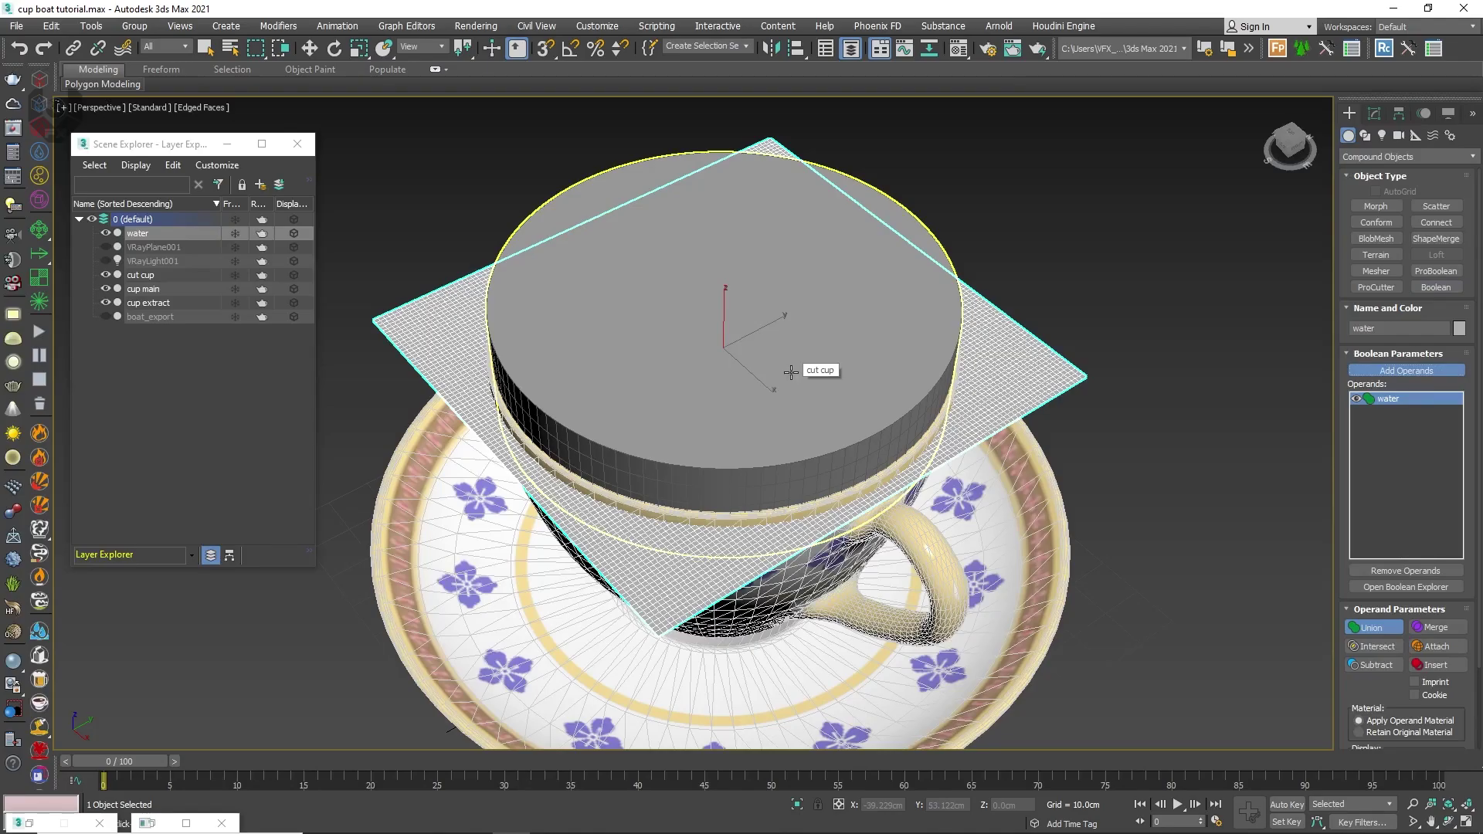
pyautogui.click(791, 372)
pyautogui.keyDown('alt'); pyautogui.moveTo(791, 372); pyautogui.dragTo(795, 417, button='middle'); pyautogui.keyUp('alt')
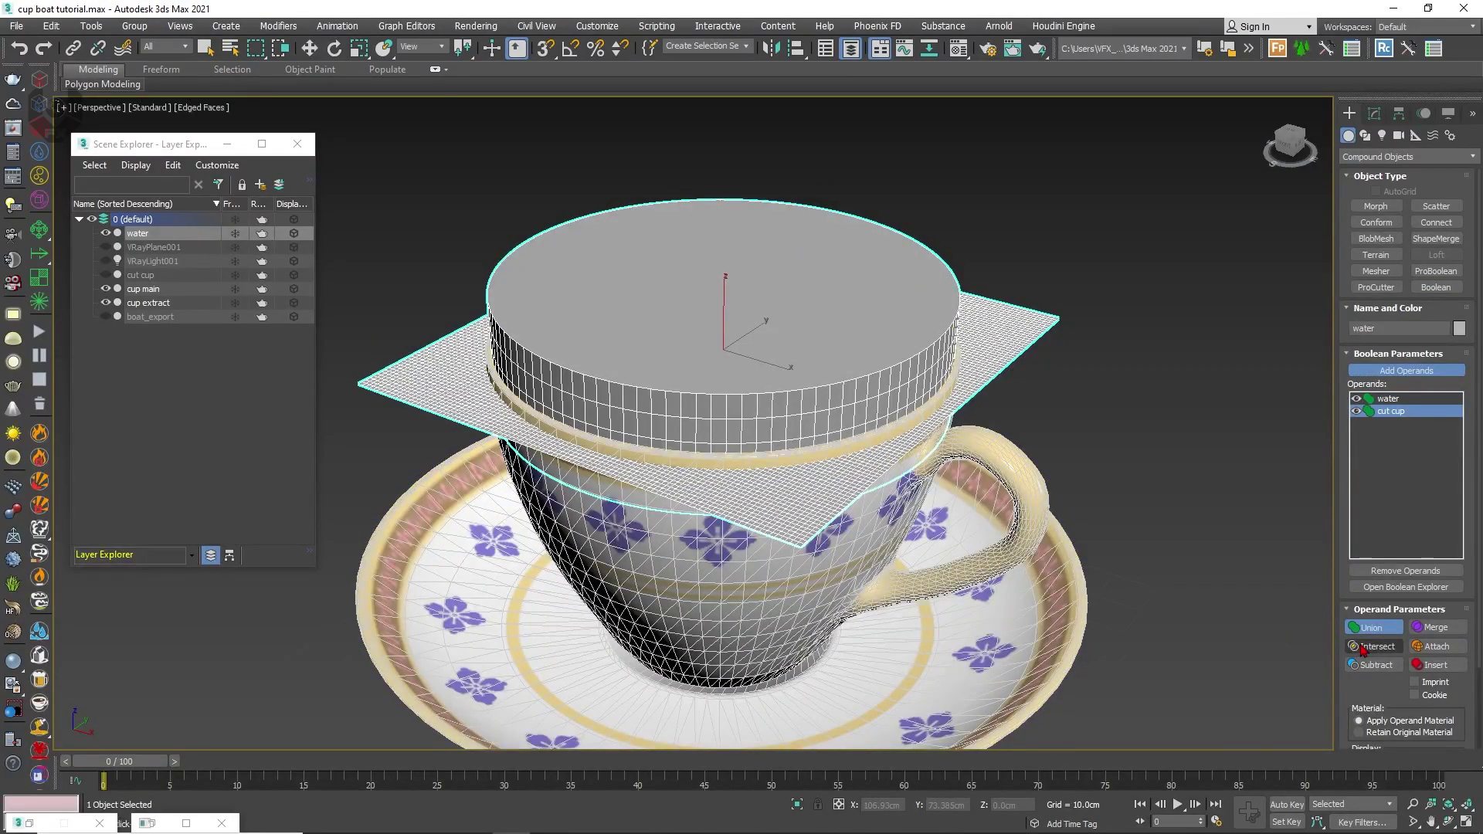
pyautogui.click(1363, 650)
pyautogui.keyDown('alt'); pyautogui.moveTo(927, 479); pyautogui.dragTo(666, 146, button='middle'); pyautogui.keyUp('alt')
pyautogui.press('w')
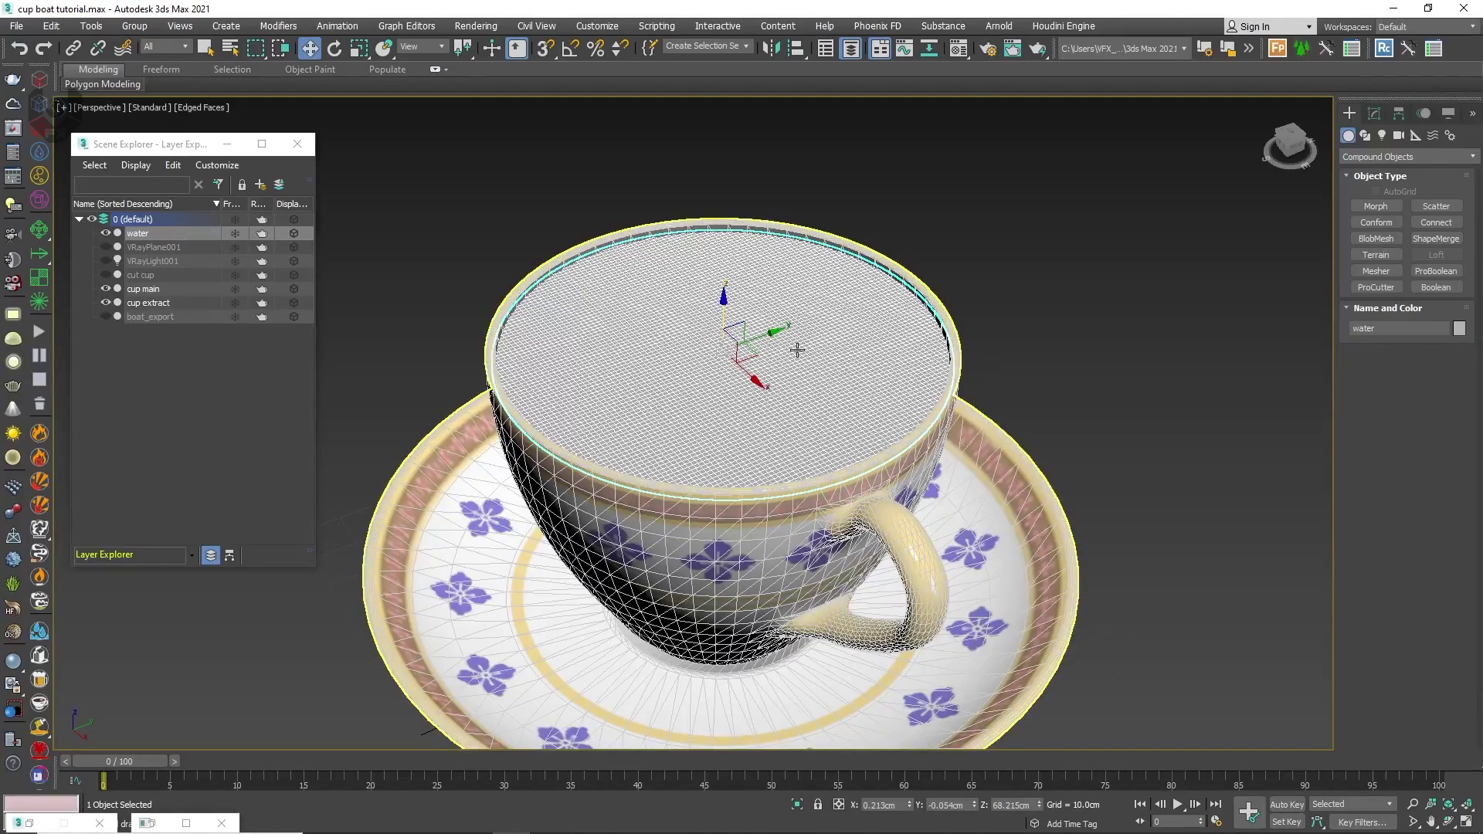
# Convert the trimmed water surface to an Editable Poly
pyautogui.rightClick(796, 325)
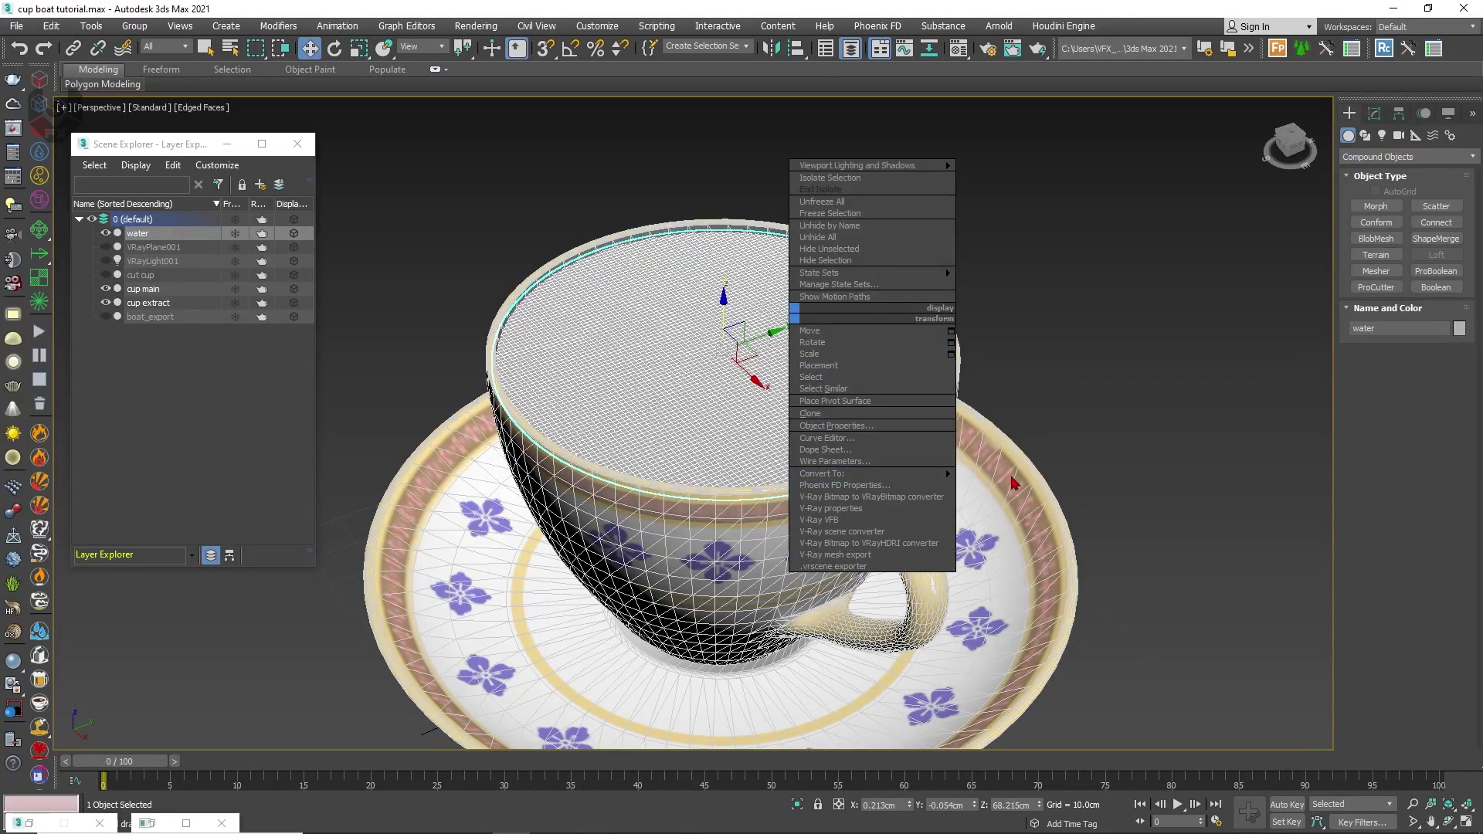
pyautogui.moveTo(943, 480)
pyautogui.click(1012, 497)
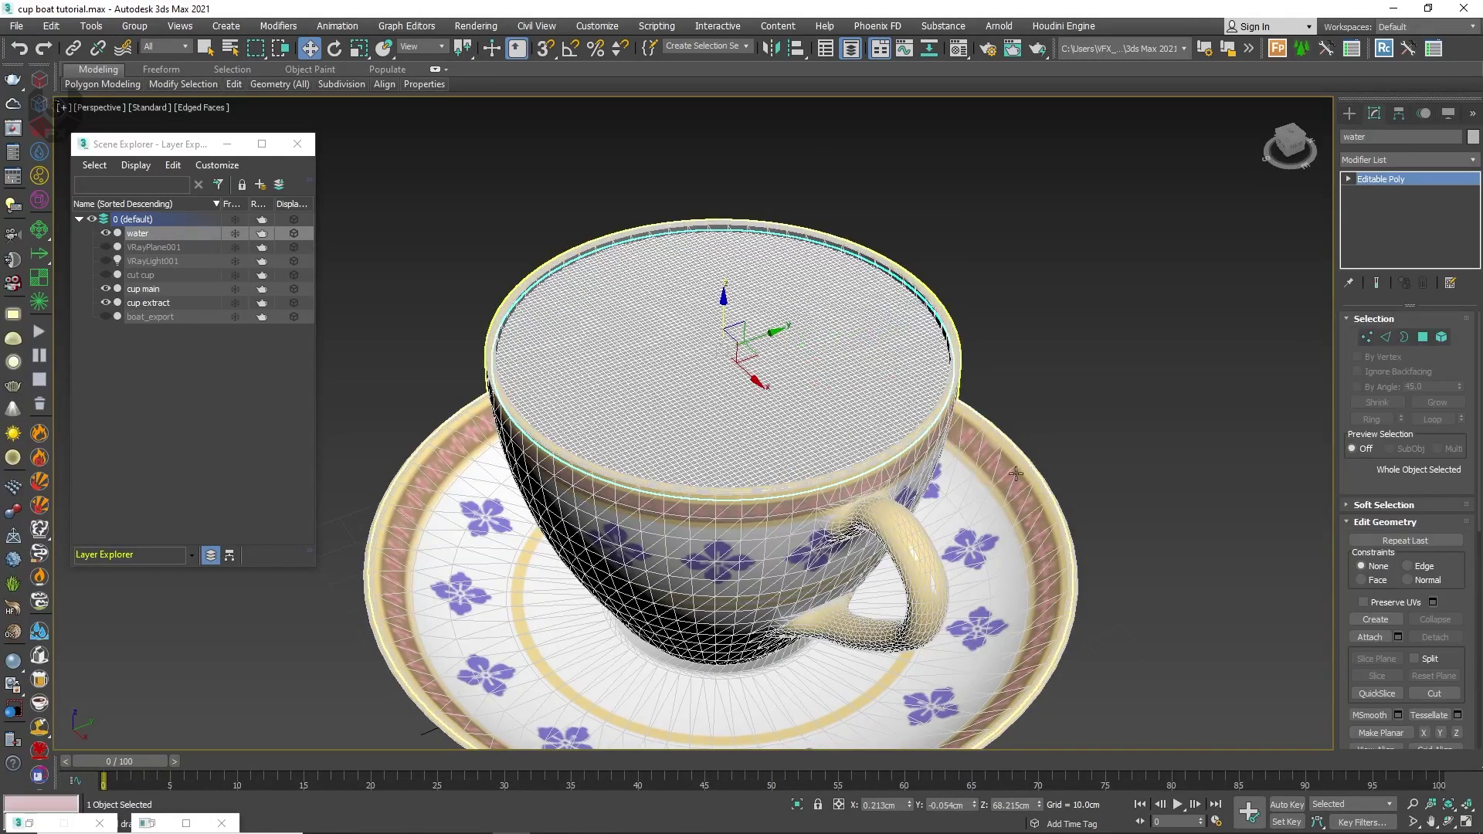
# Add a V-Ray displacement modifier to the water surface inside the cup
pyautogui.keyDown('alt'); pyautogui.moveTo(865, 405); pyautogui.dragTo(885, 452, button='middle'); pyautogui.keyUp('alt')
pyautogui.moveTo(703, 424); pyautogui.dragTo(699, 365, button='middle')
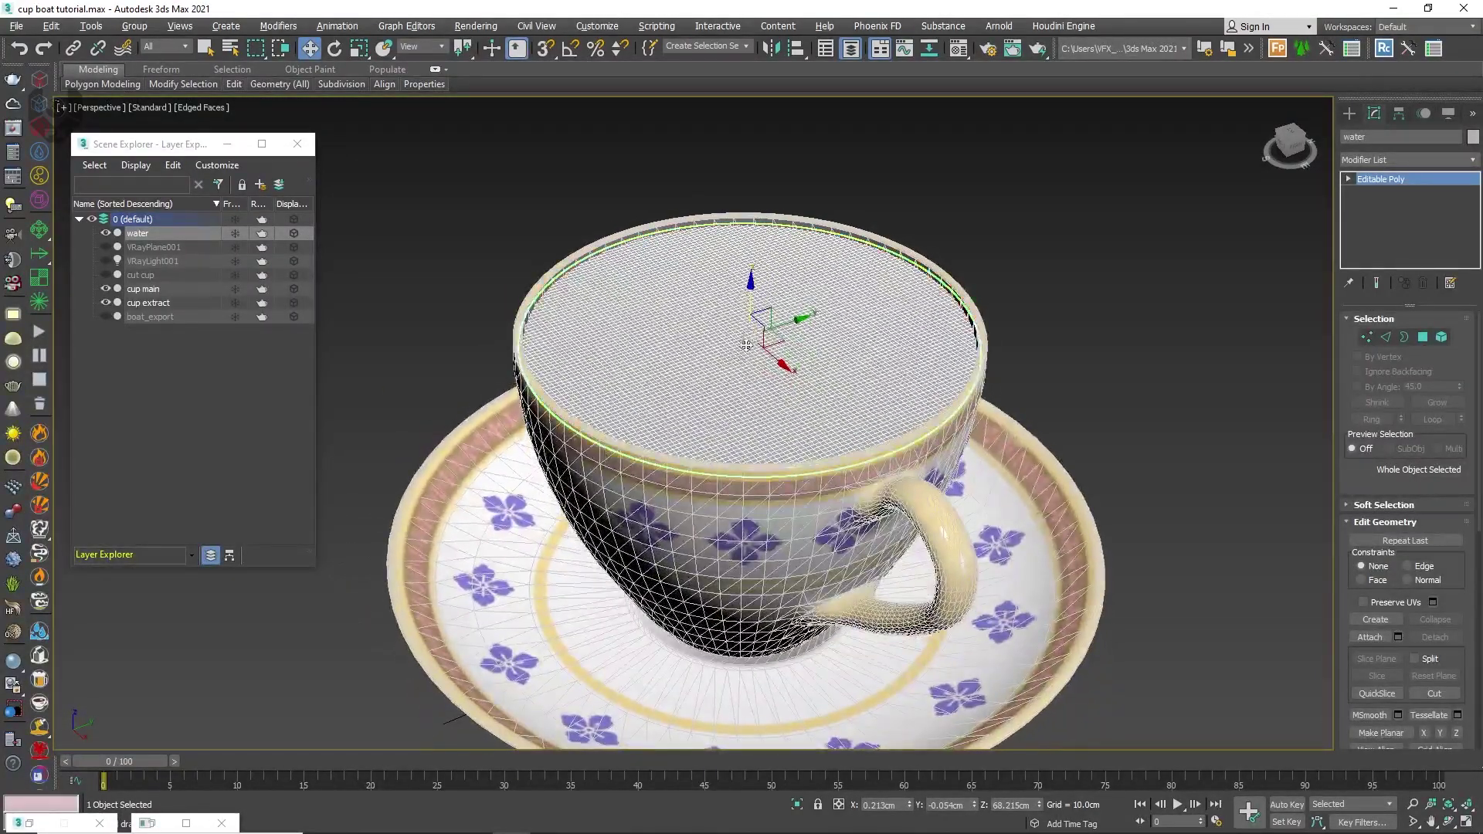
pyautogui.scroll(3, 751, 322)
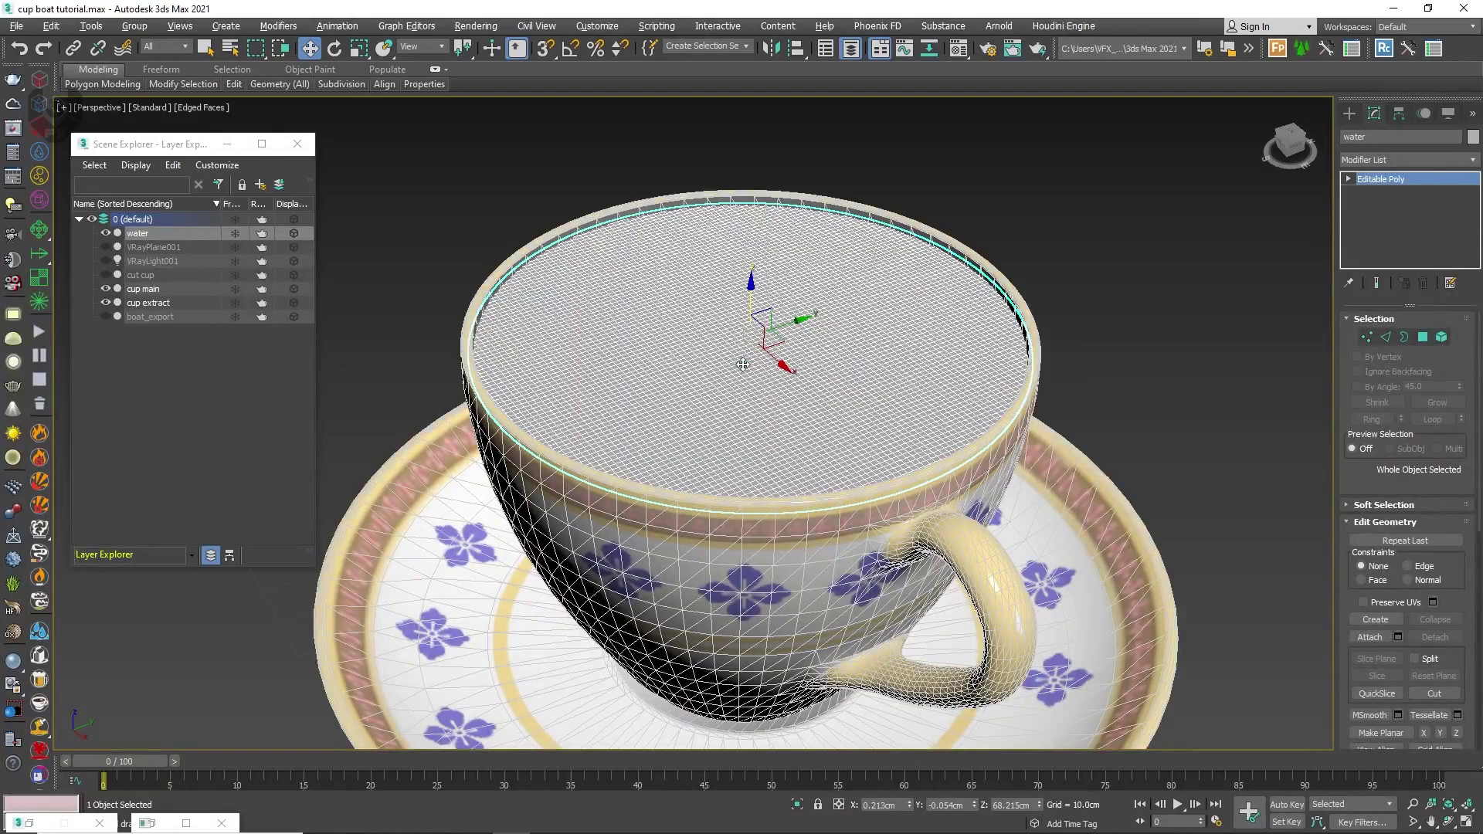
pyautogui.keyDown('alt'); pyautogui.moveTo(742, 364); pyautogui.dragTo(756, 365, button='middle'); pyautogui.keyUp('alt')
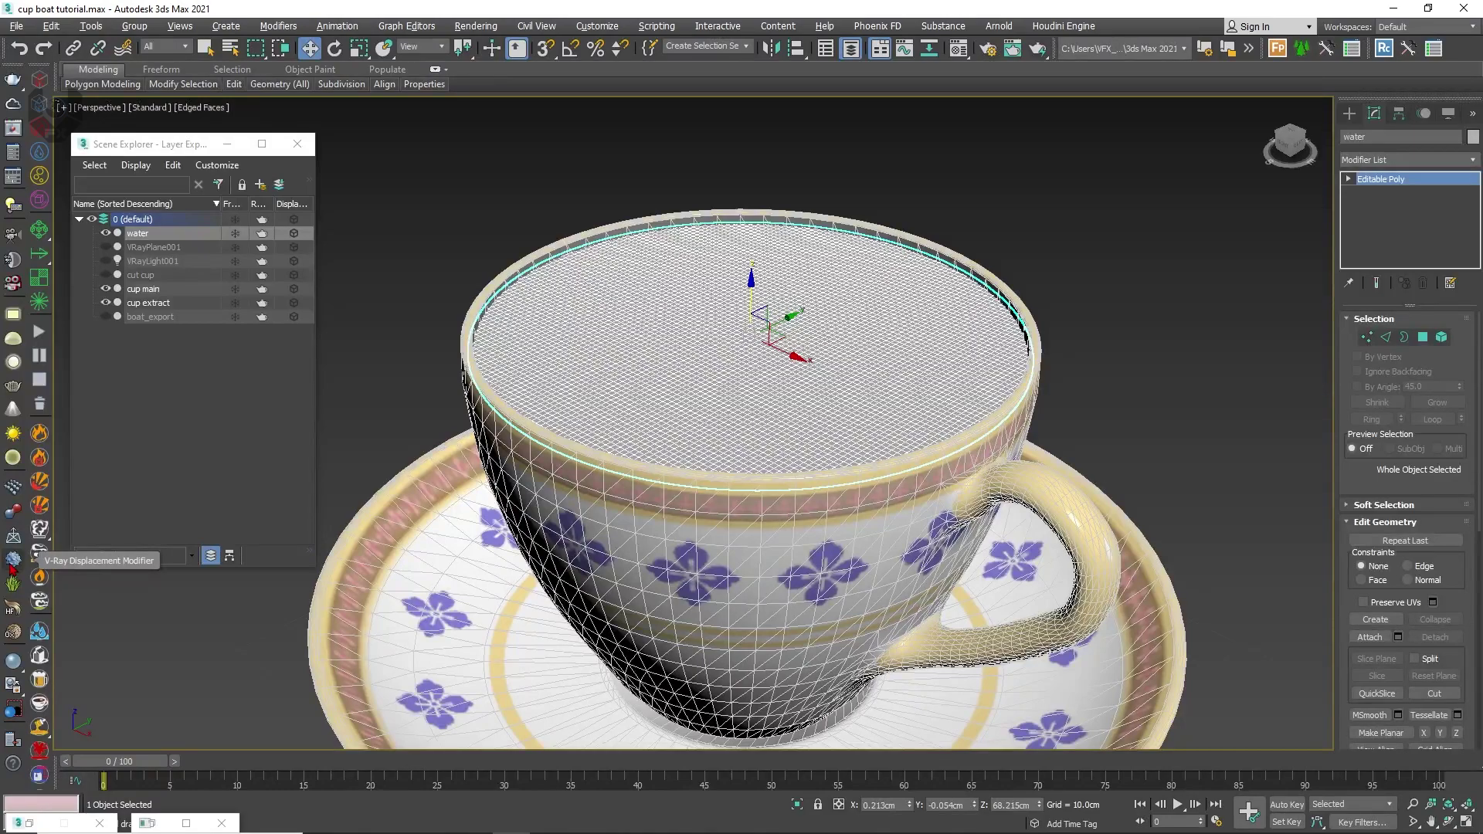
pyautogui.click(12, 559)
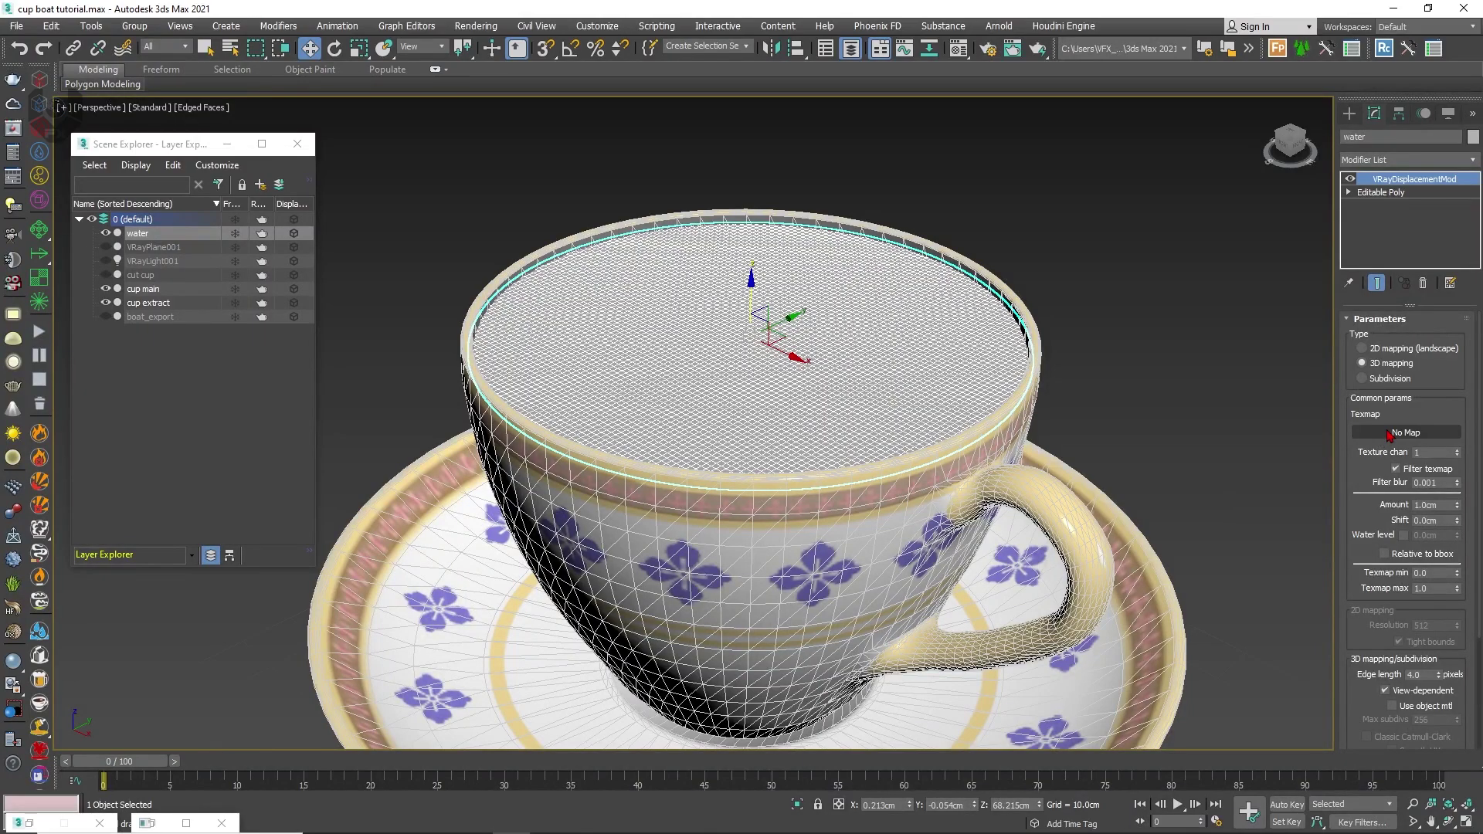
# Load the calm_loop_tile_example image from the textures folder as a bitmap texmap for the water's displacement
pyautogui.click(1389, 434)
pyautogui.scroll(-6, 823, 393)
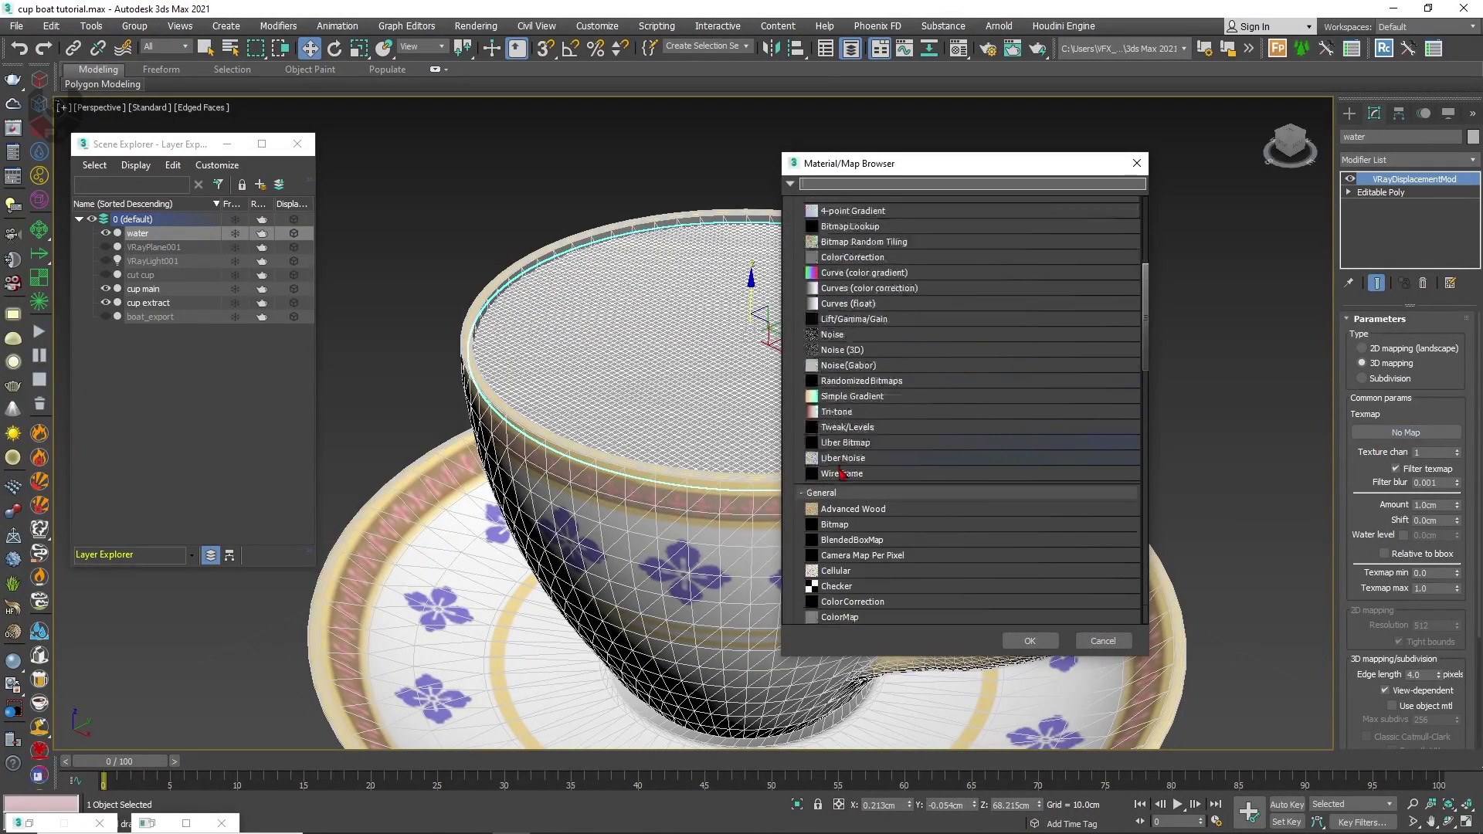
pyautogui.doubleClick(849, 397)
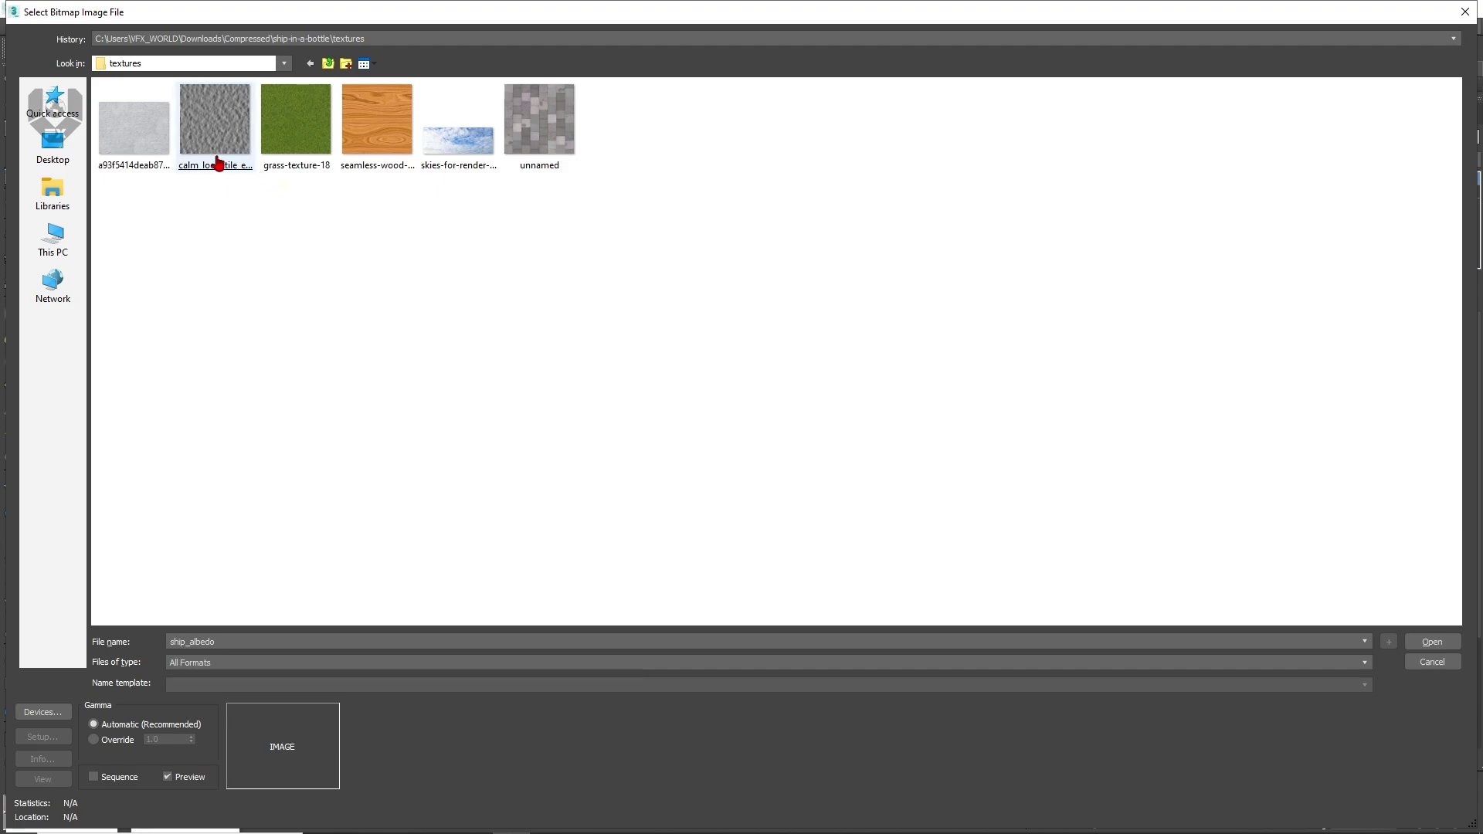
pyautogui.click(218, 164)
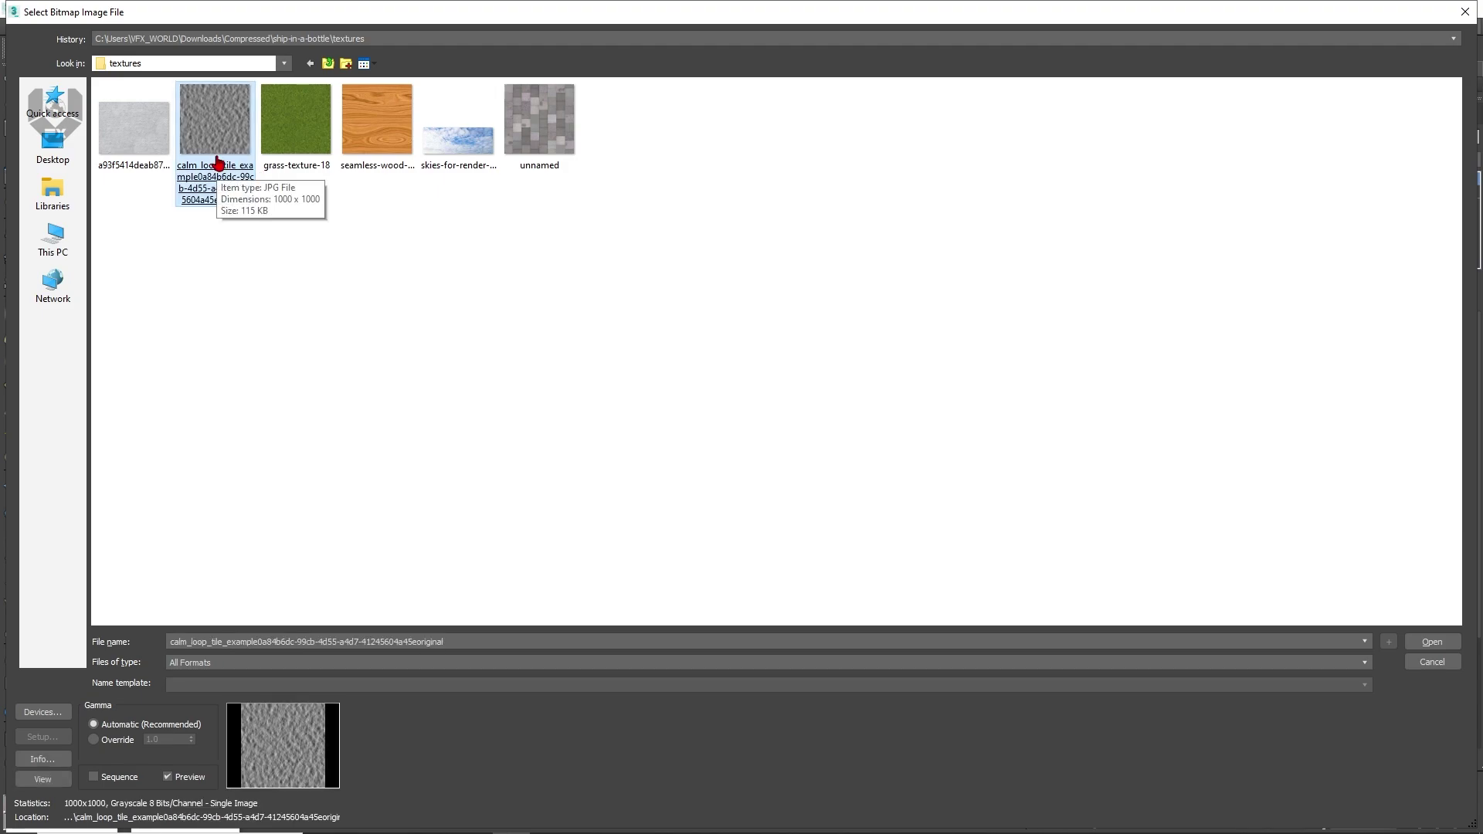
pyautogui.doubleClick(218, 165)
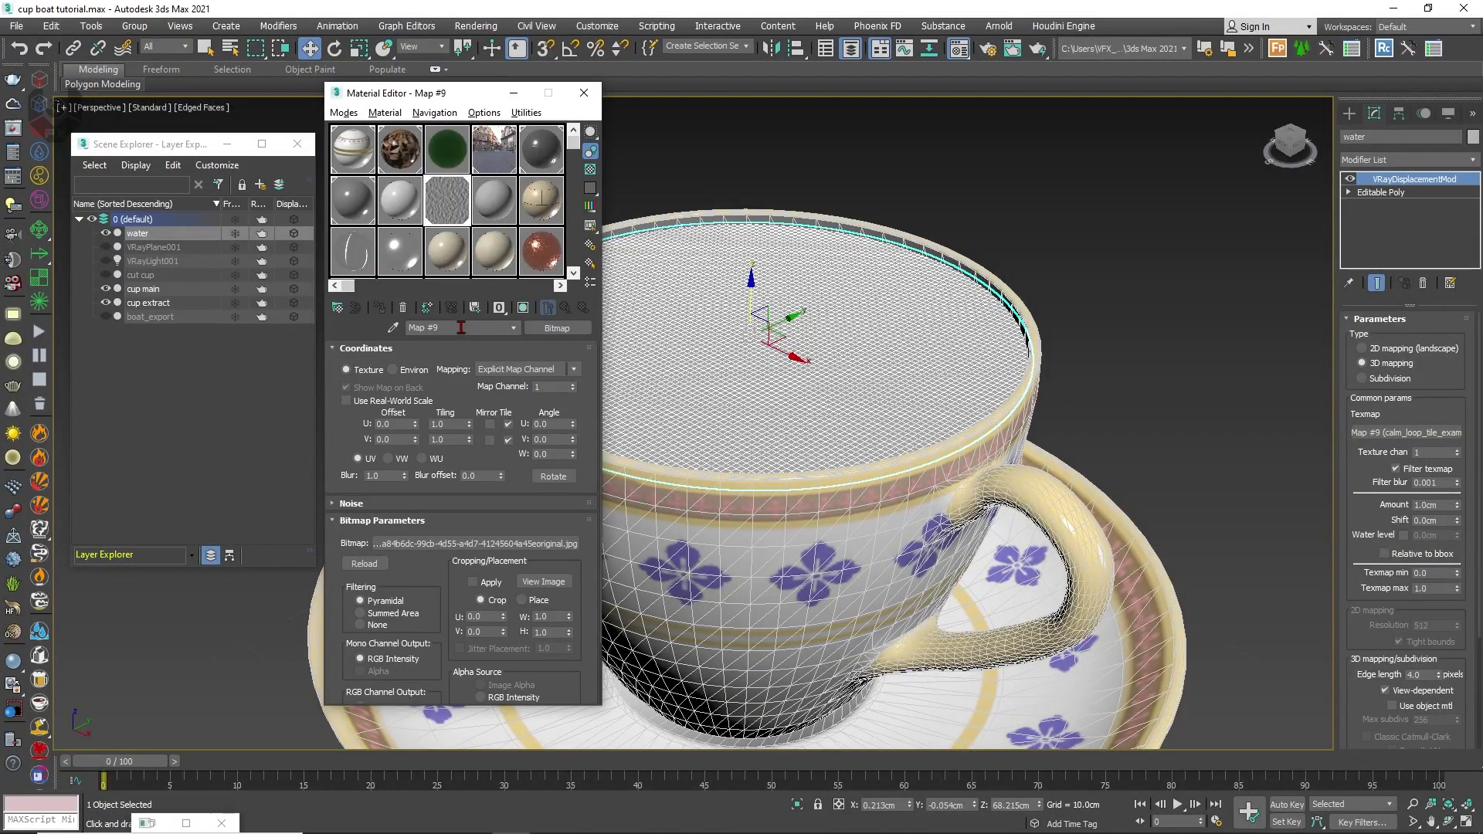
# Assign the existing water VRay material to the water surface
pyautogui.click(378, 307)
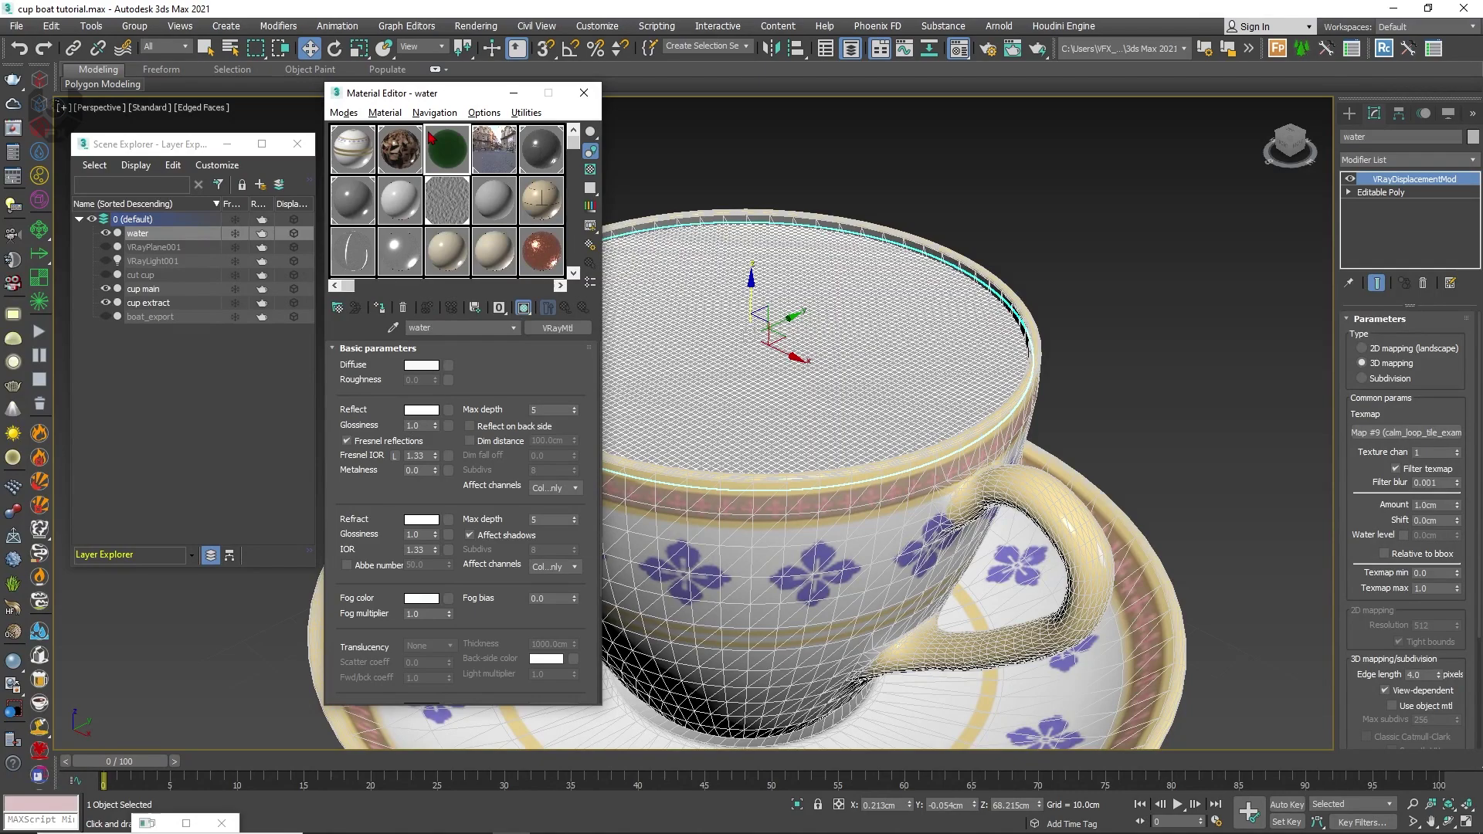
# Check the fog colour in the water material's refraction settings
pyautogui.scroll(-2, 506, 387)
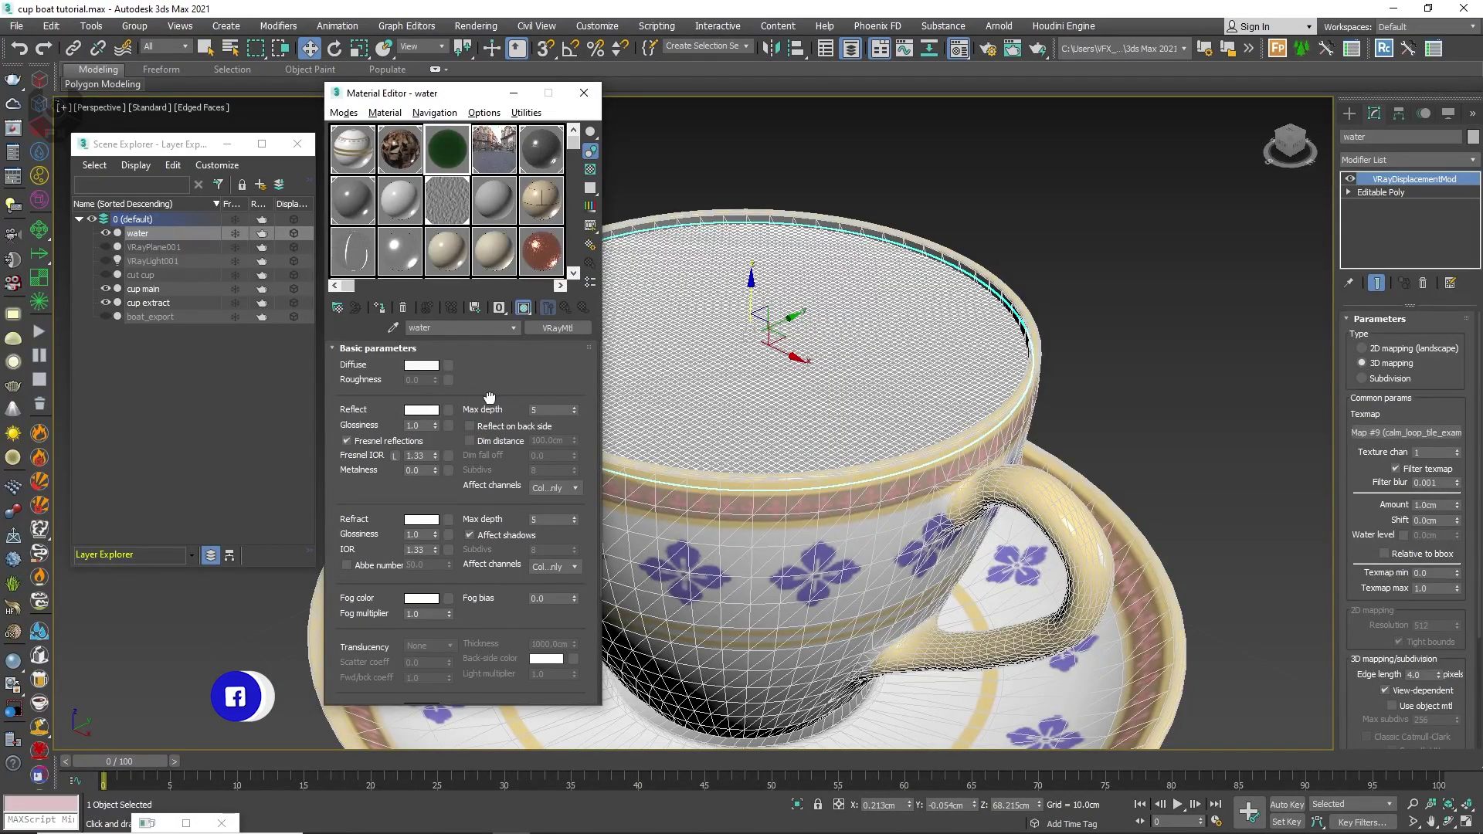
pyautogui.scroll(-3, 401, 476)
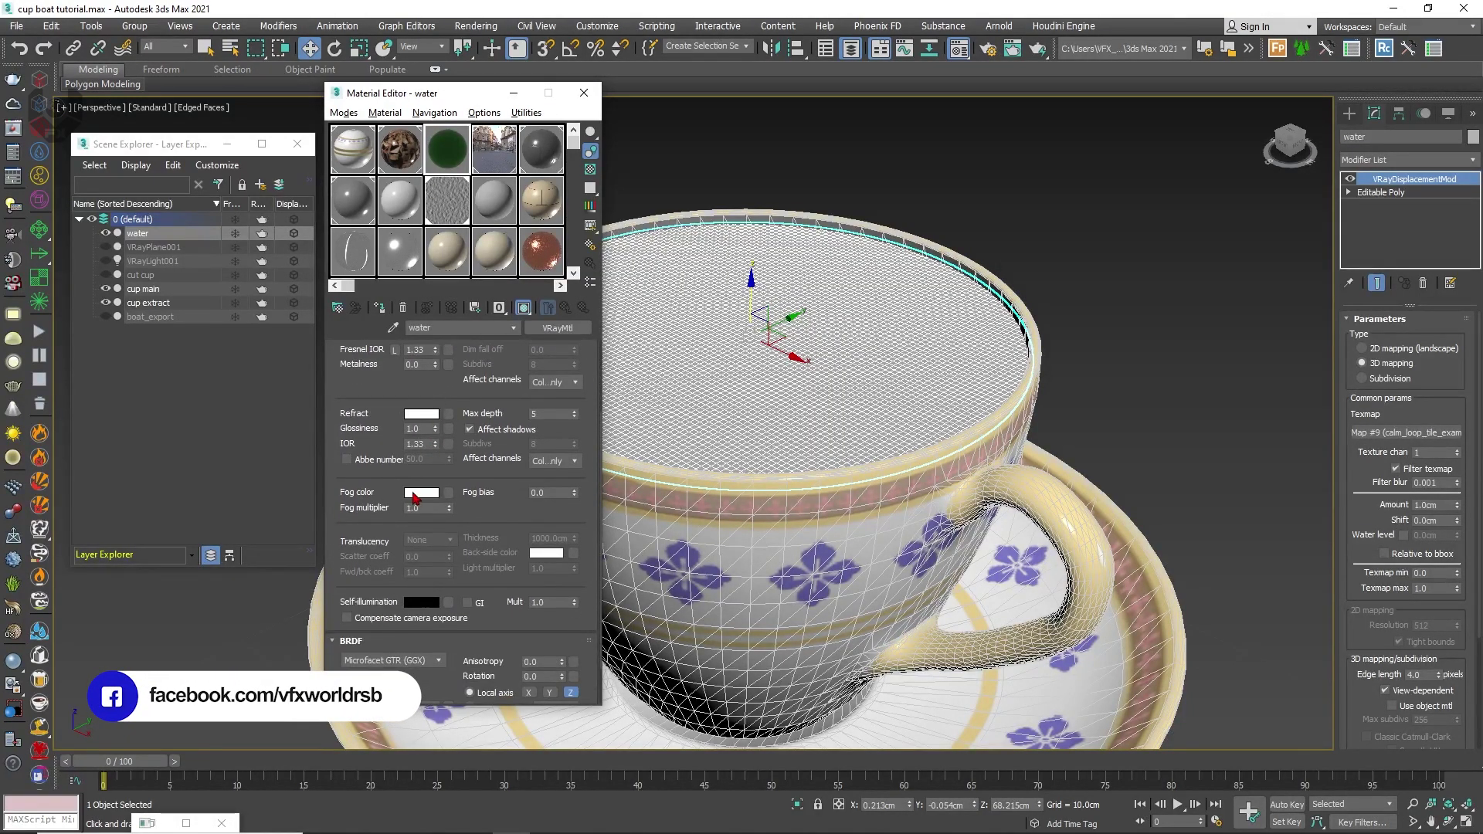
pyautogui.click(422, 495)
pyautogui.click(571, 241)
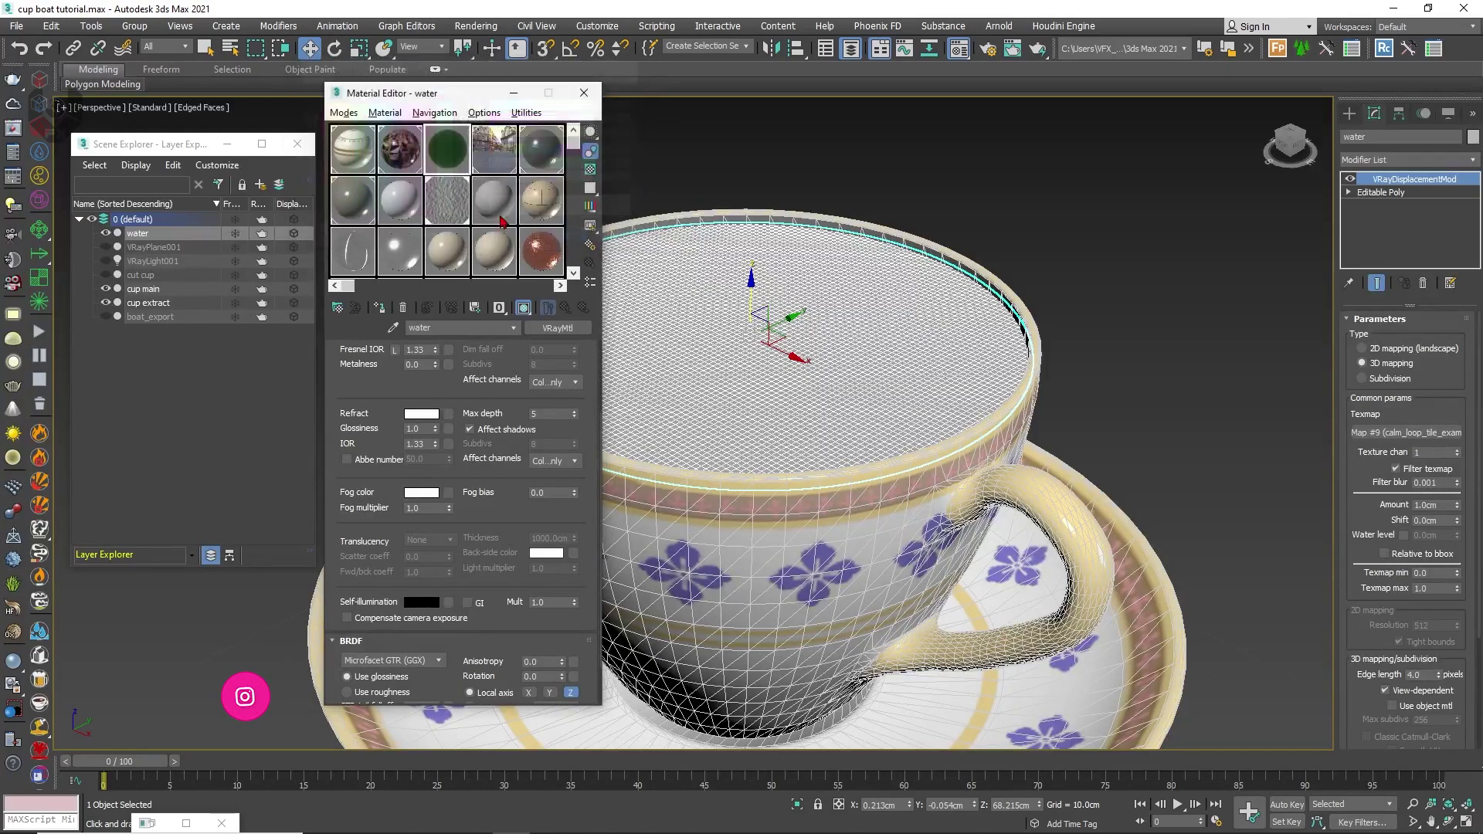
# Copy the displacement modifier's calm_loop_tile_example texmap as an instance into the Displace map slot of the water material
pyautogui.scroll(-2, 386, 553)
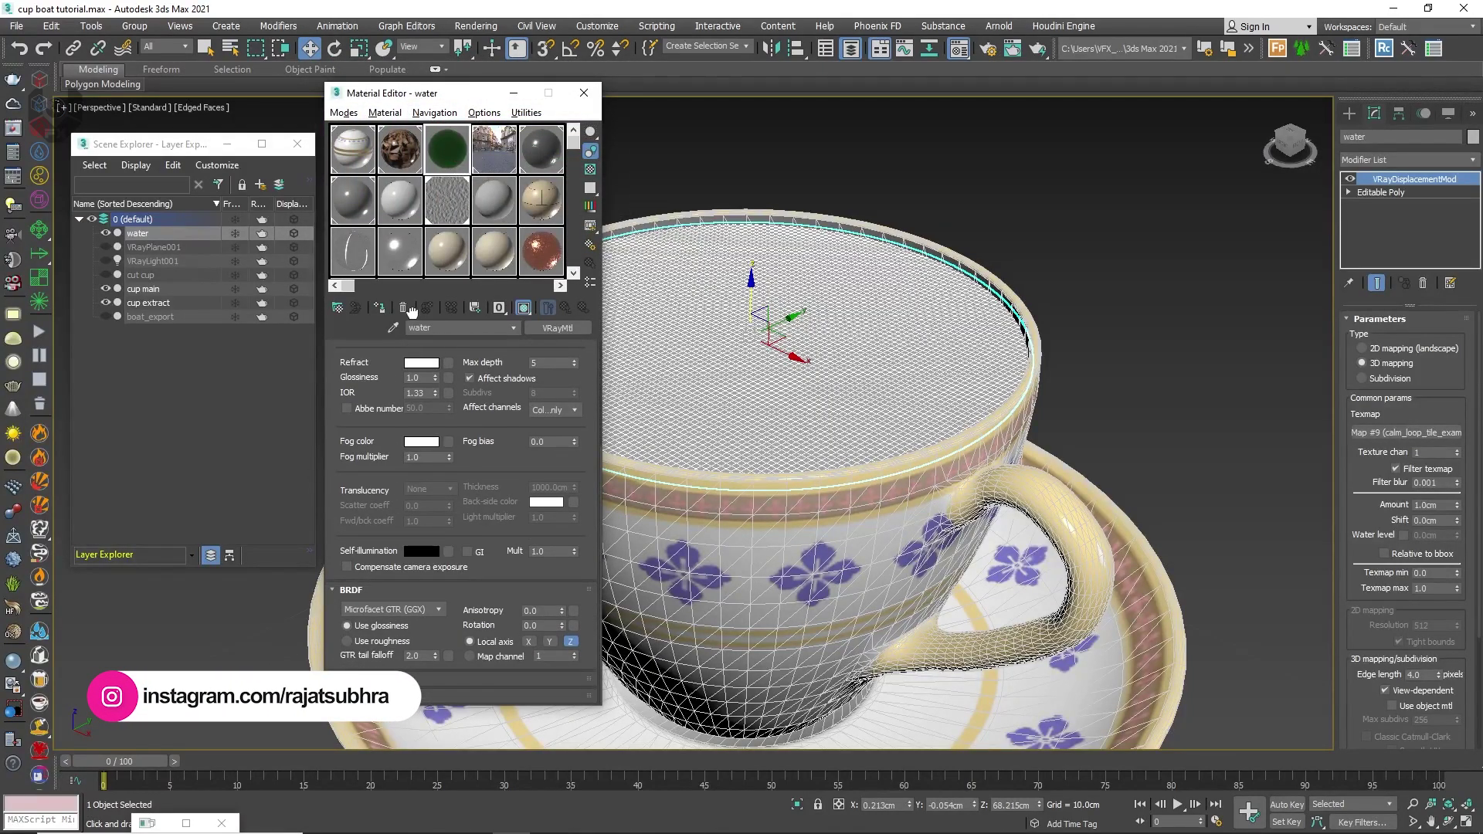
pyautogui.scroll(-10, 459, 510)
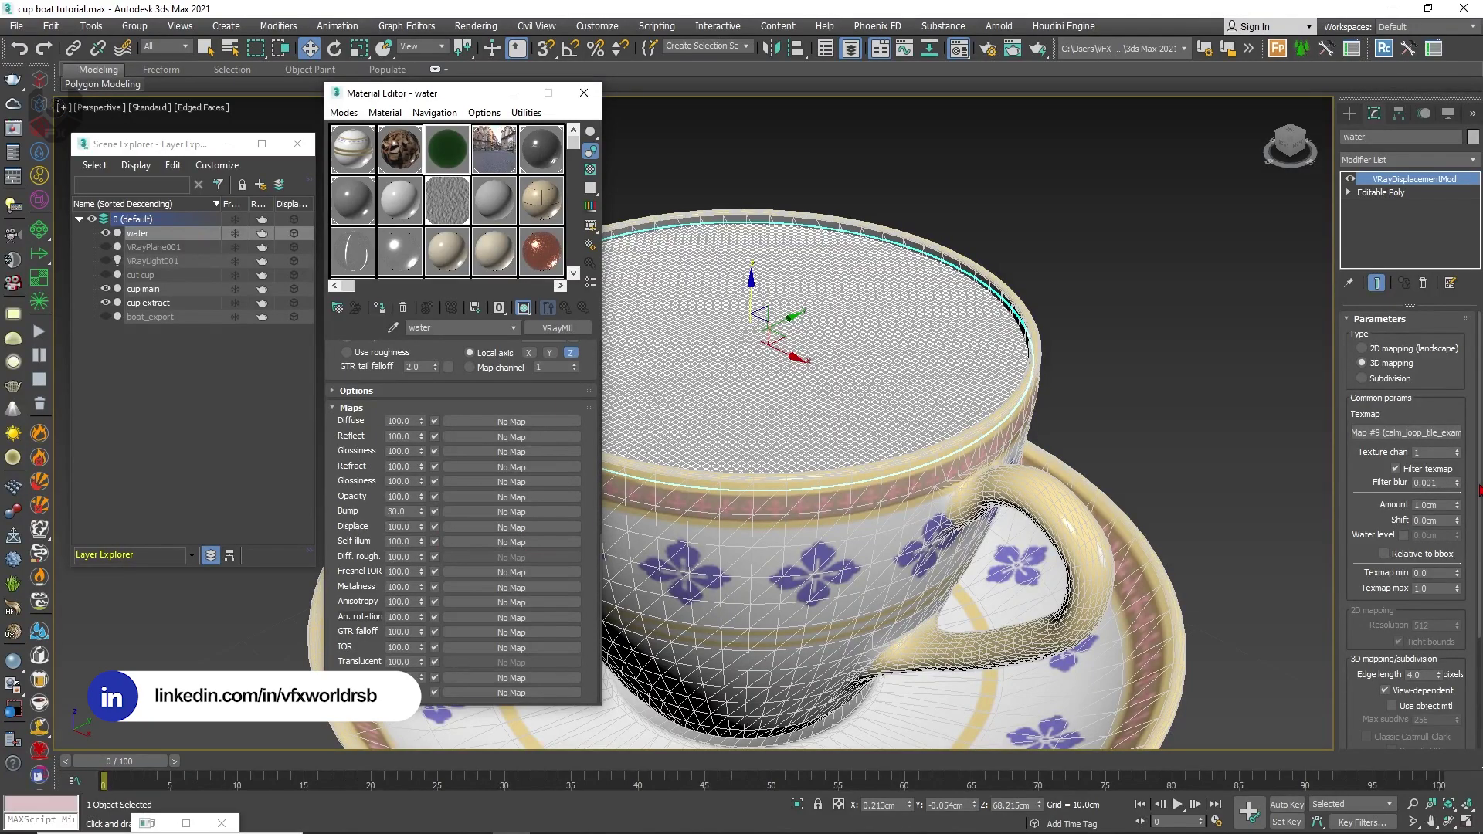
pyautogui.click(1416, 436)
pyautogui.moveTo(1060, 577); pyautogui.dragTo(491, 530)
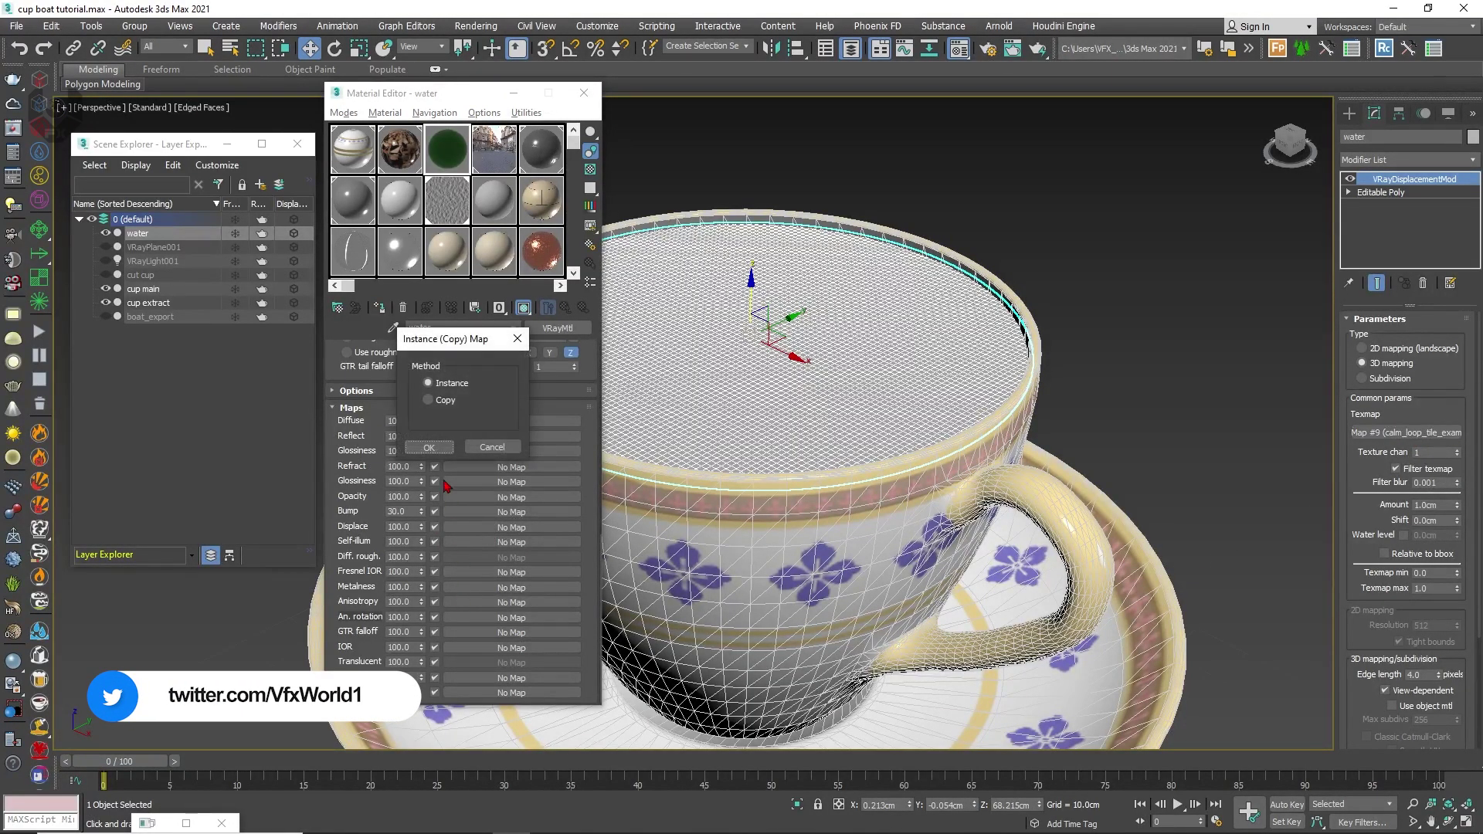
pyautogui.click(433, 451)
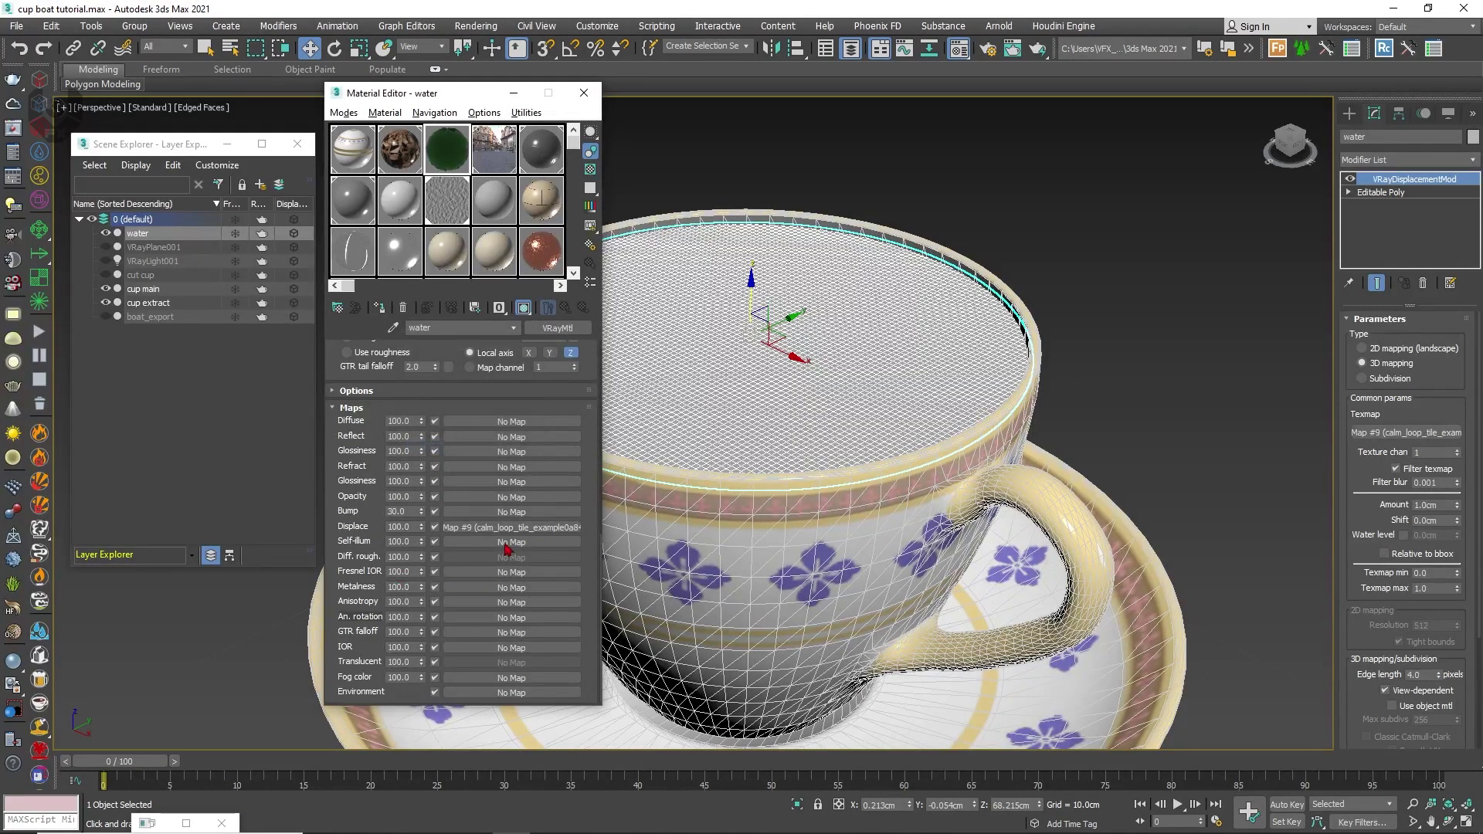
# Open the instanced displacement bitmap's parameters and preview the water sample enlarged
pyautogui.moveTo(471, 458); pyautogui.dragTo(447, 541)
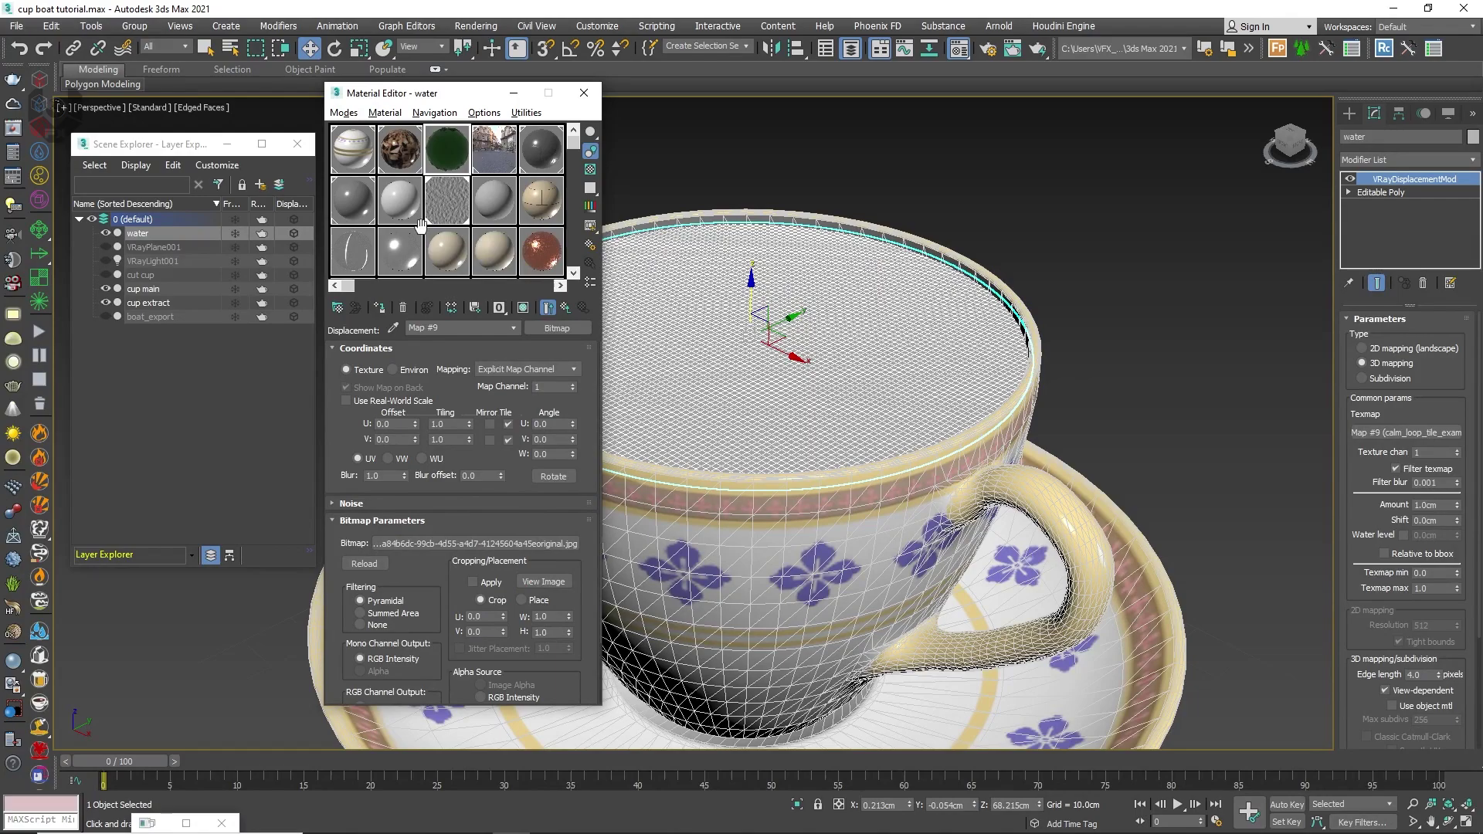
pyautogui.doubleClick(441, 161)
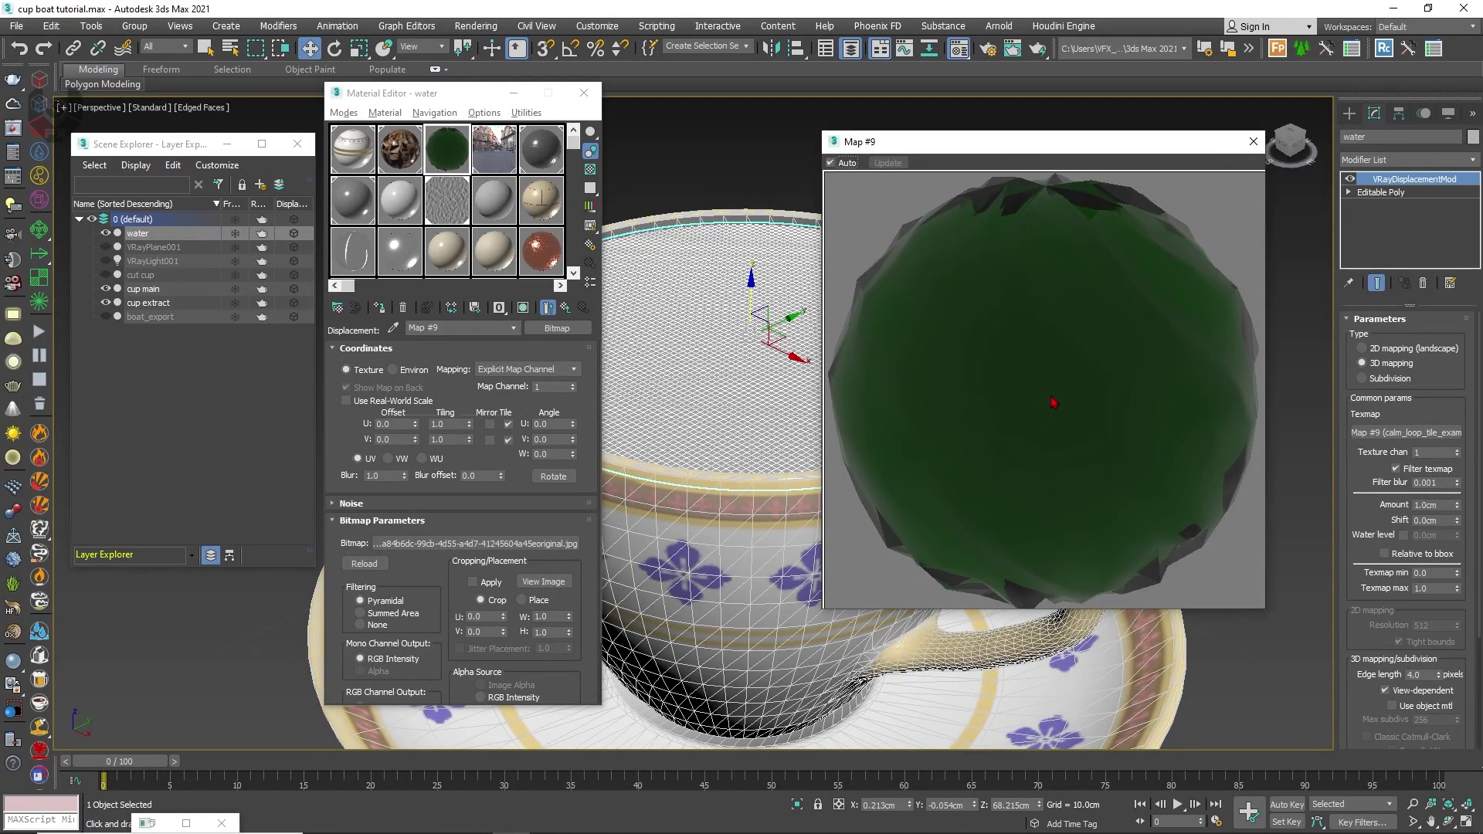
pyautogui.click(1252, 141)
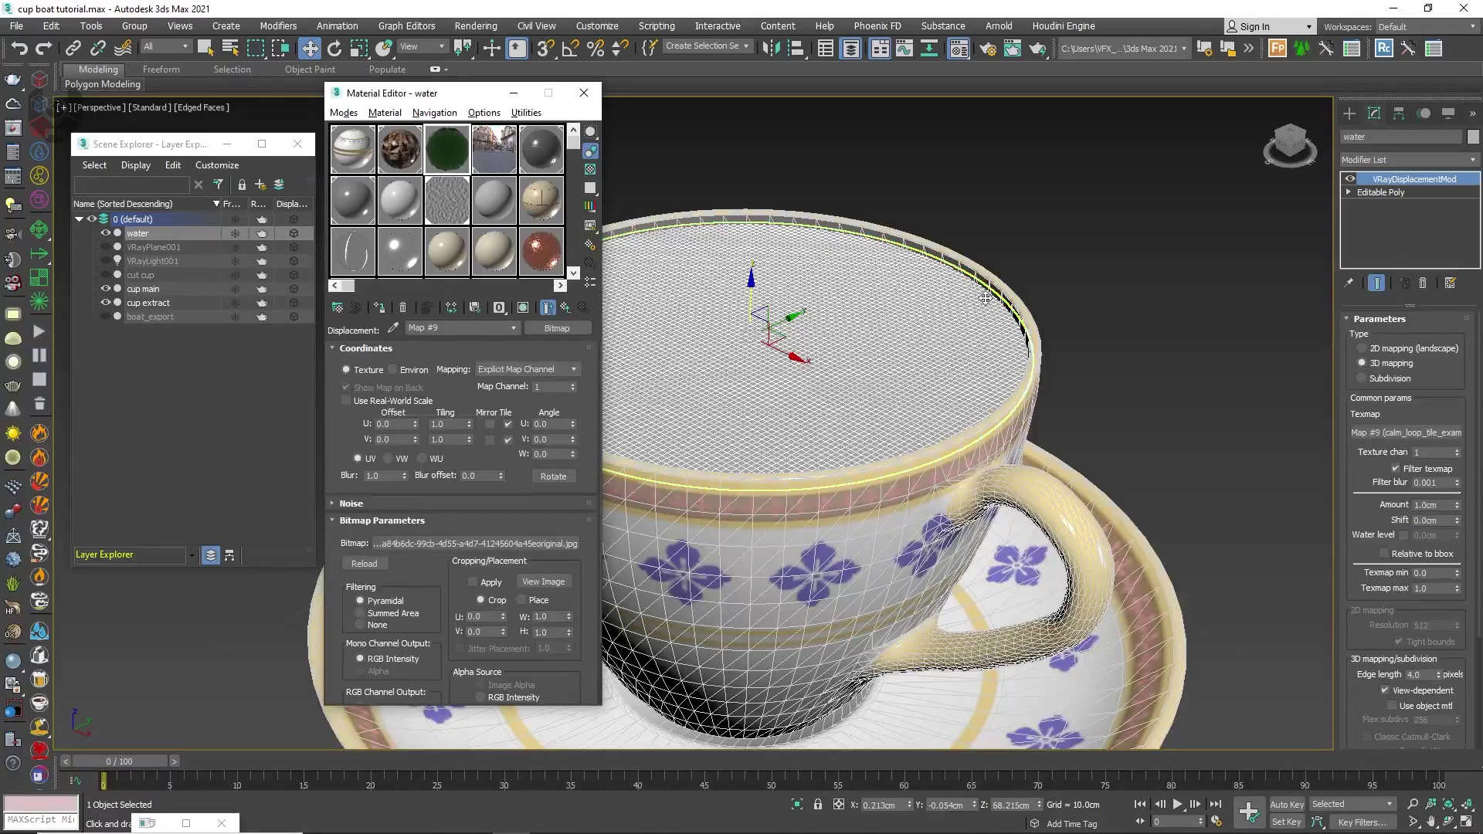
# Reselect the water surface inside the cup and apply the water material to it again
pyautogui.scroll(-3, 984, 298)
pyautogui.moveTo(937, 372); pyautogui.dragTo(917, 389, button='middle')
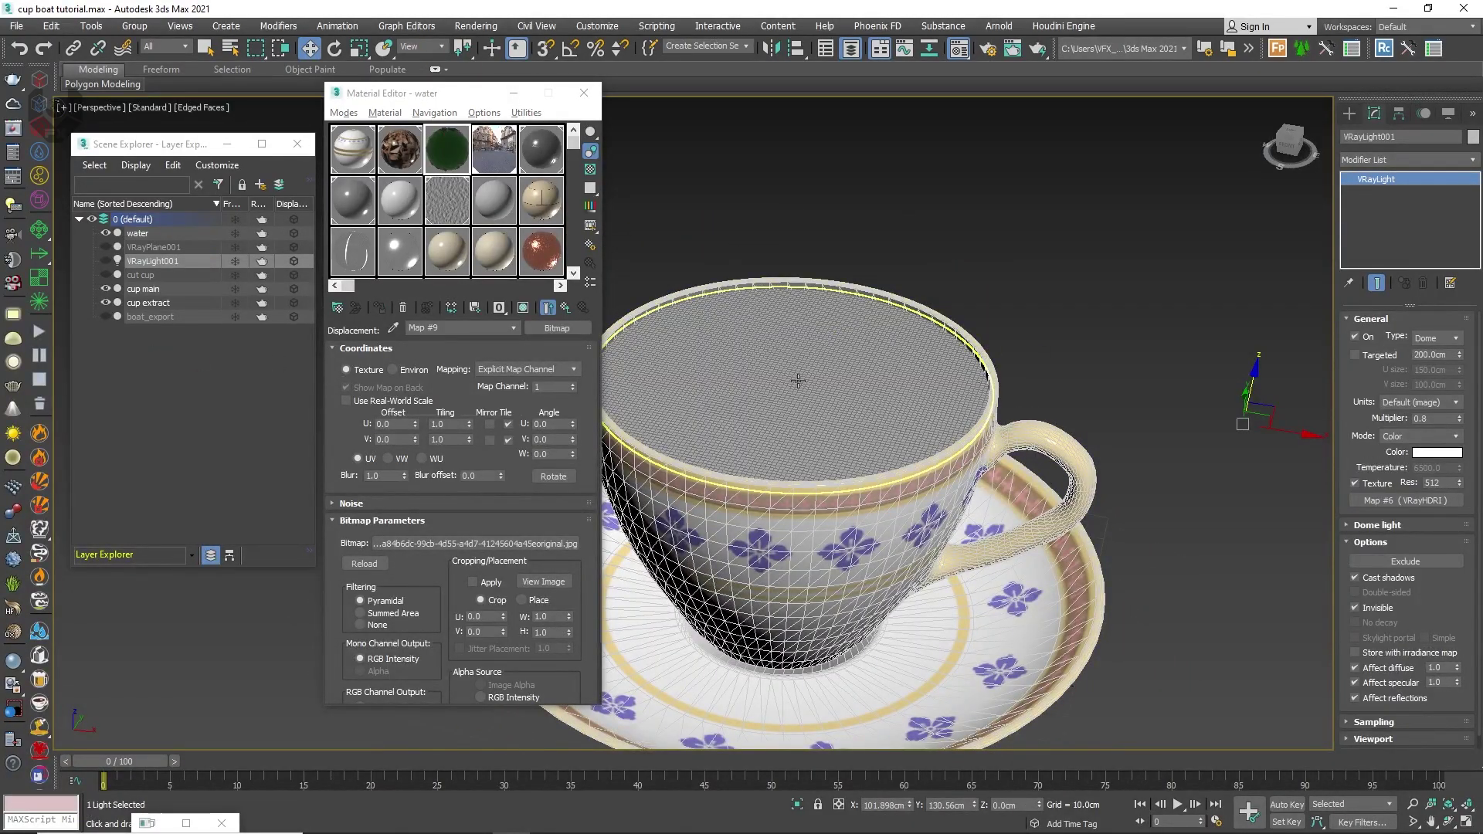
pyautogui.click(785, 393)
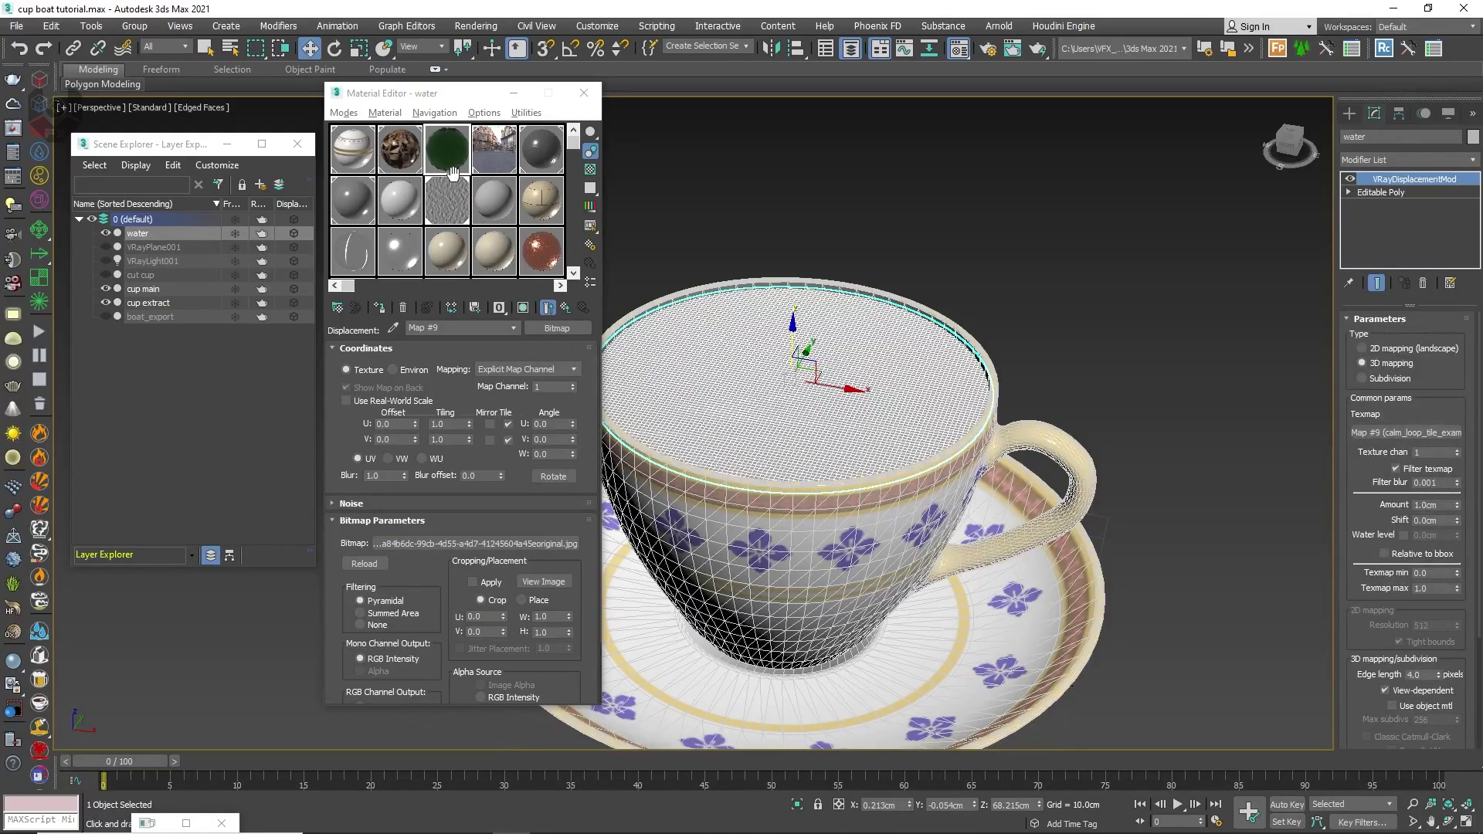
pyautogui.moveTo(453, 172); pyautogui.dragTo(470, 180)
pyautogui.moveTo(792, 386); pyautogui.dragTo(792, 385)
pyautogui.moveTo(844, 419)
pyautogui.keyDown('alt'); pyautogui.mouseDown(button='middle')
pyautogui.moveTo(799, 444)
pyautogui.moveTo(868, 398)
pyautogui.moveTo(861, 426)
pyautogui.mouseUp(button='middle'); pyautogui.keyUp('alt')
pyautogui.scroll(5, 862, 426)
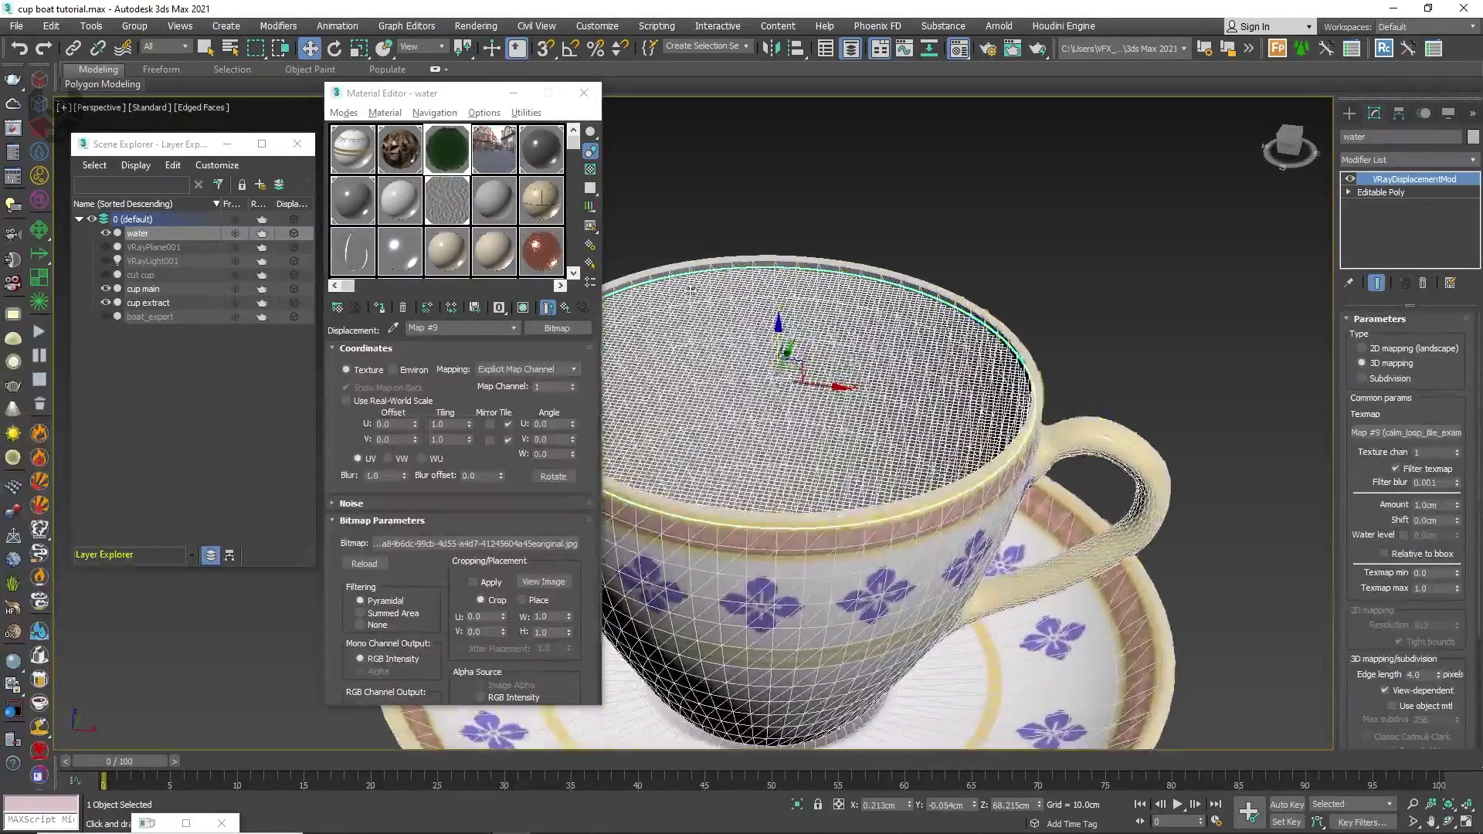
pyautogui.moveTo(875, 323); pyautogui.dragTo(870, 292, button='middle')
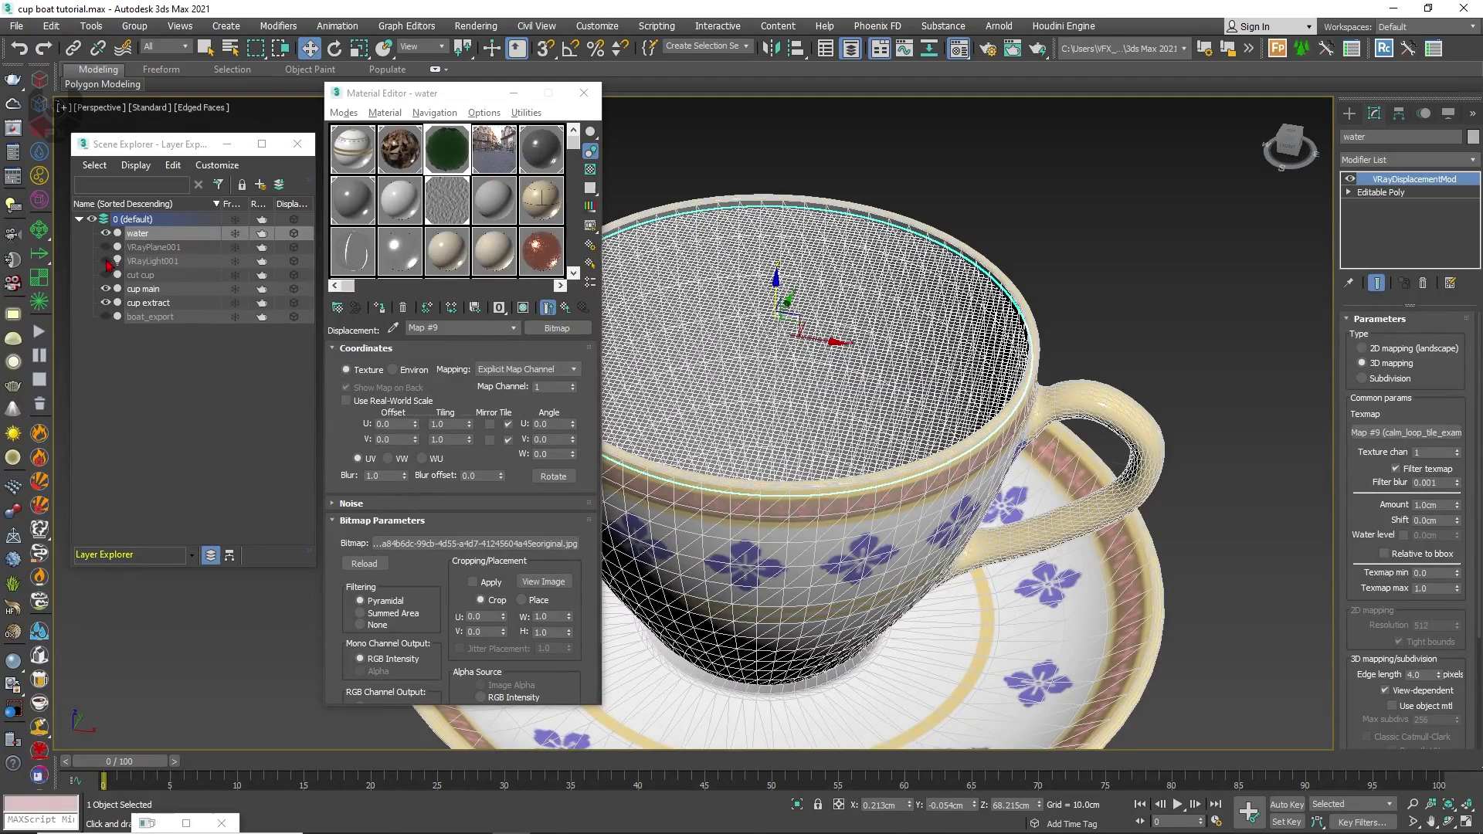
# Unhide the VRayLight001 dome light and start an interactive V-Ray IPR render, with Render Setup minimized
pyautogui.click(106, 262)
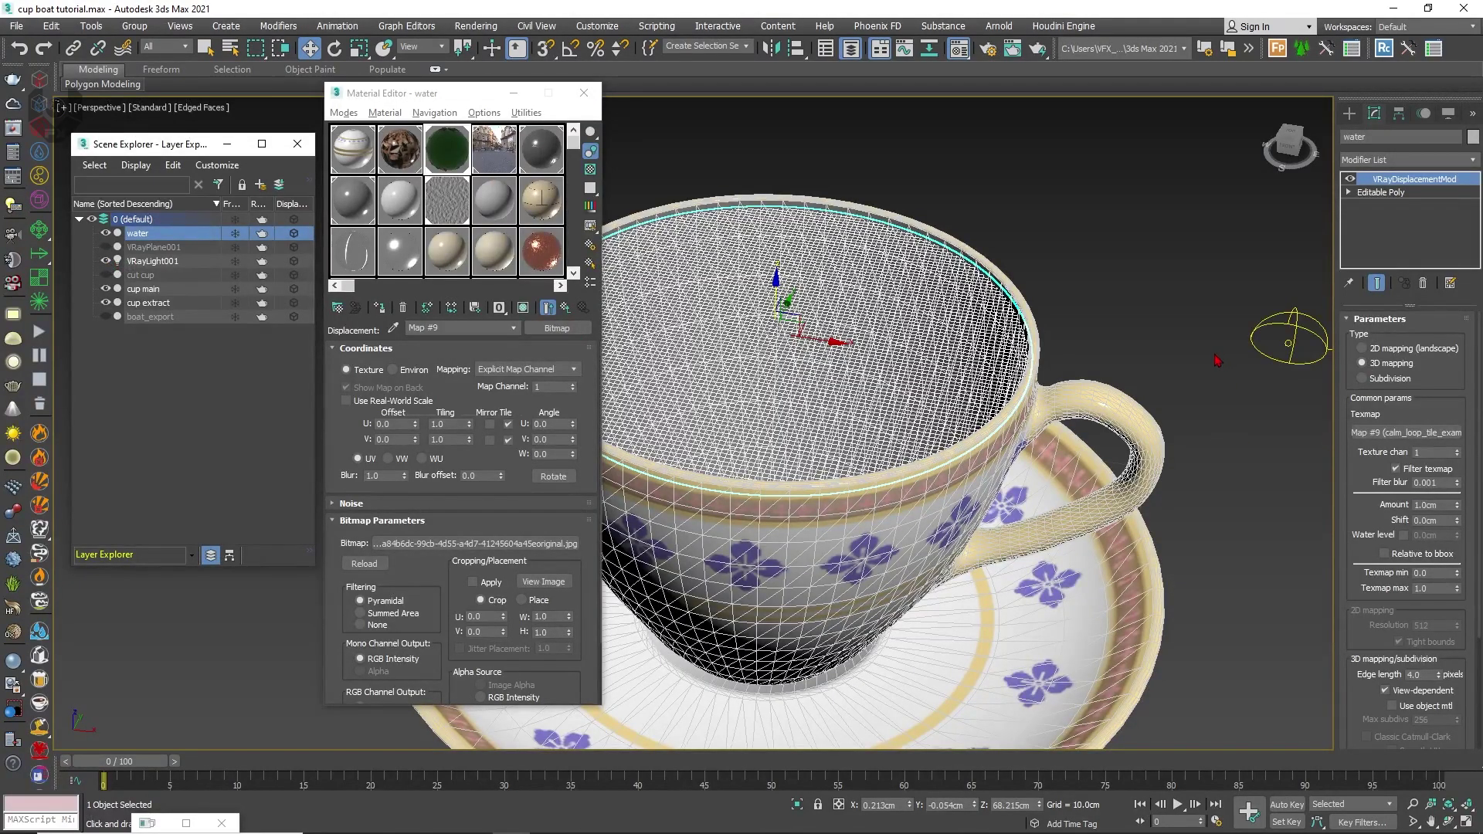
pyautogui.click(1288, 342)
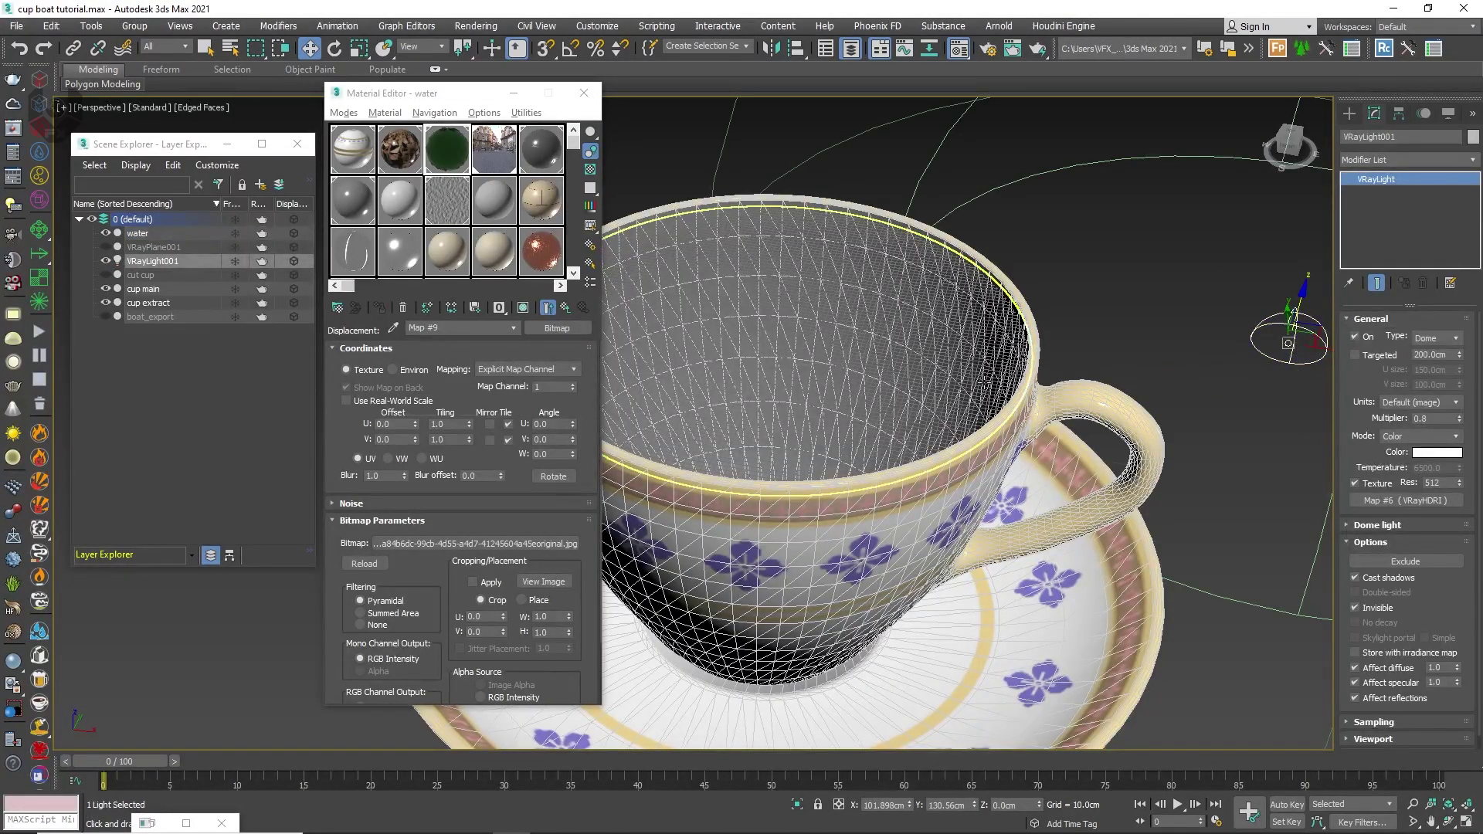
pyautogui.moveTo(890, 373); pyautogui.dragTo(860, 356, button='middle')
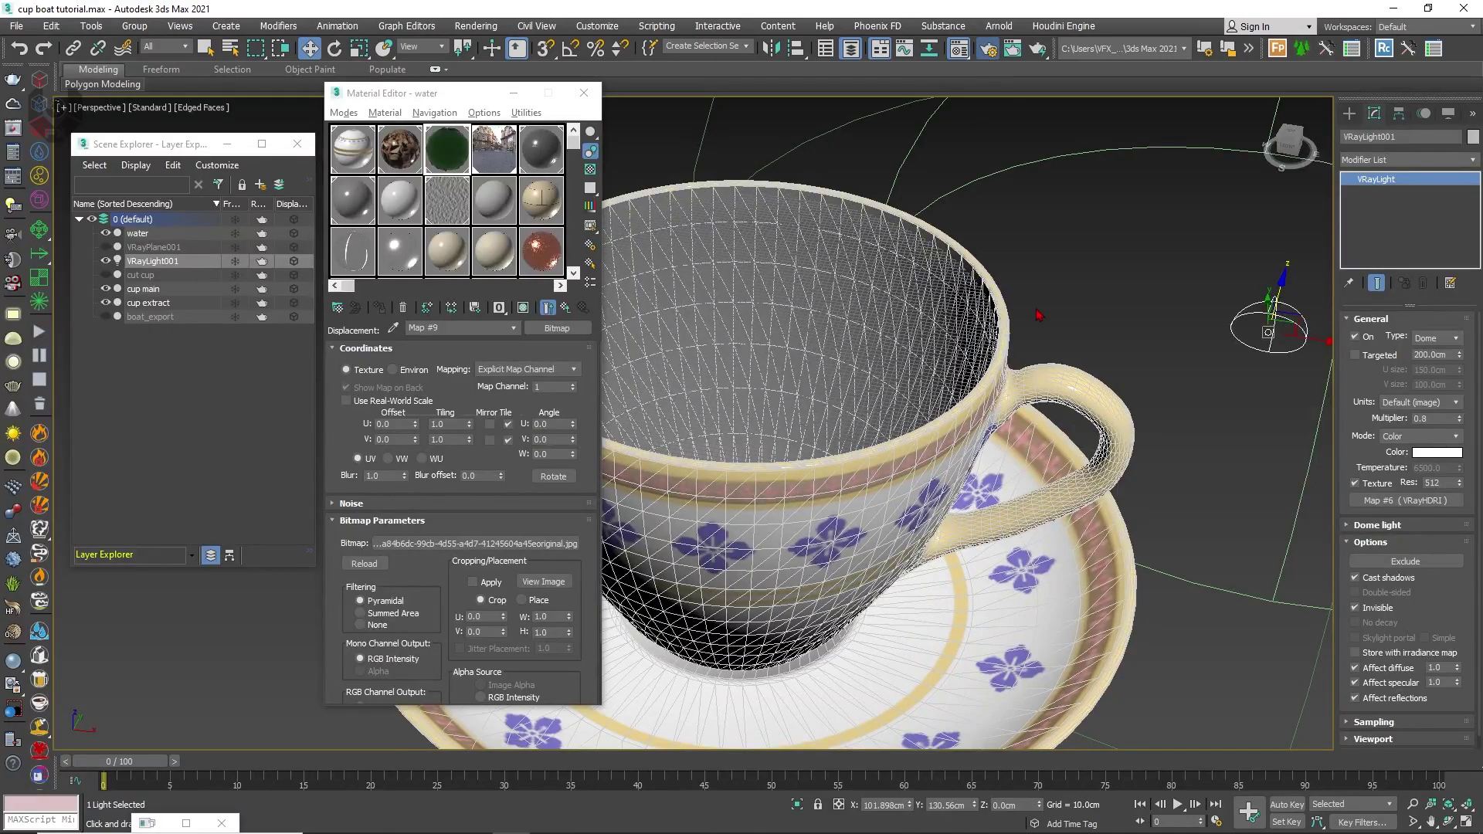
pyautogui.press('F10')
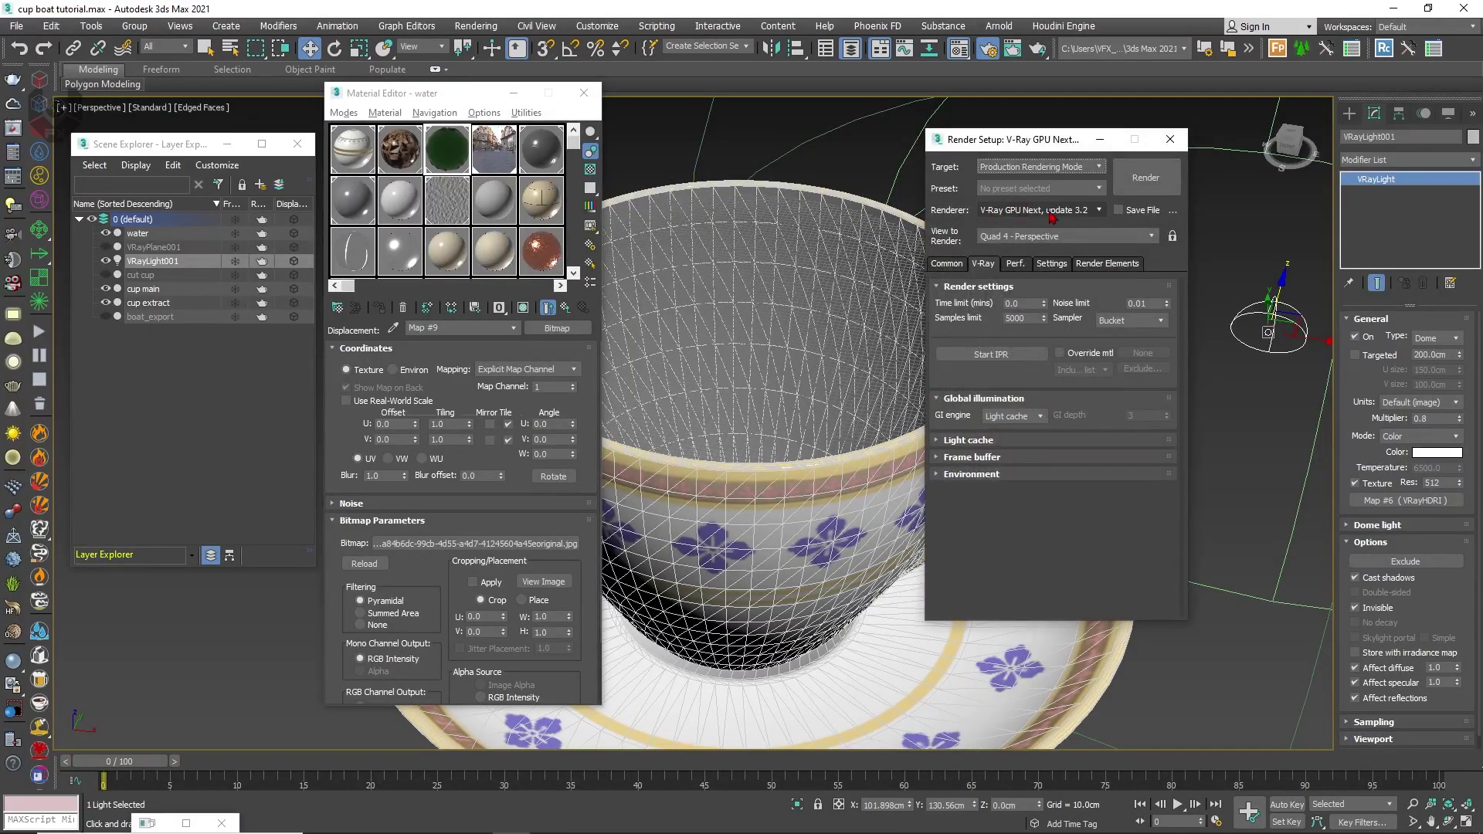
pyautogui.click(1004, 355)
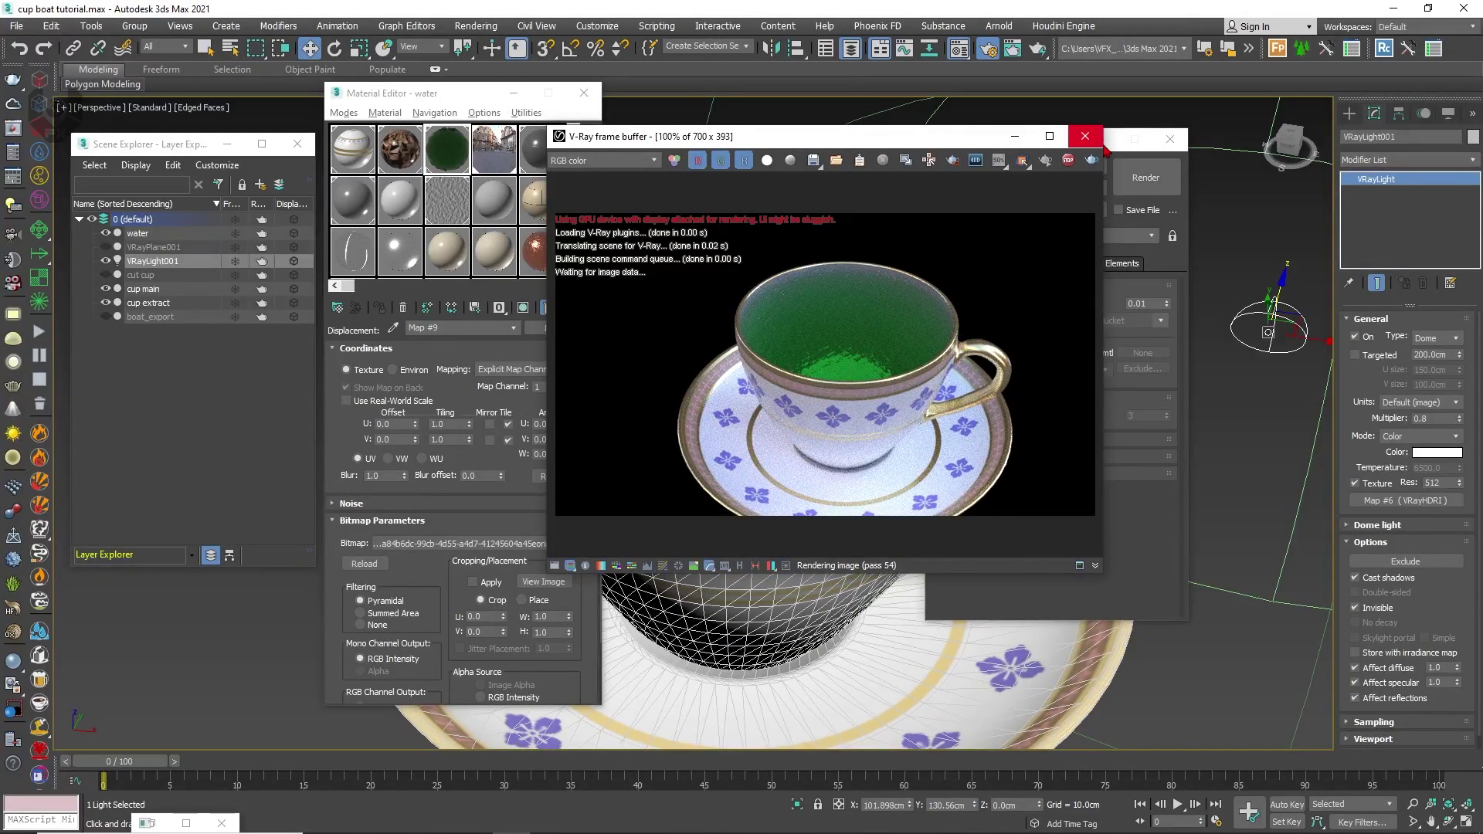
pyautogui.click(1166, 267)
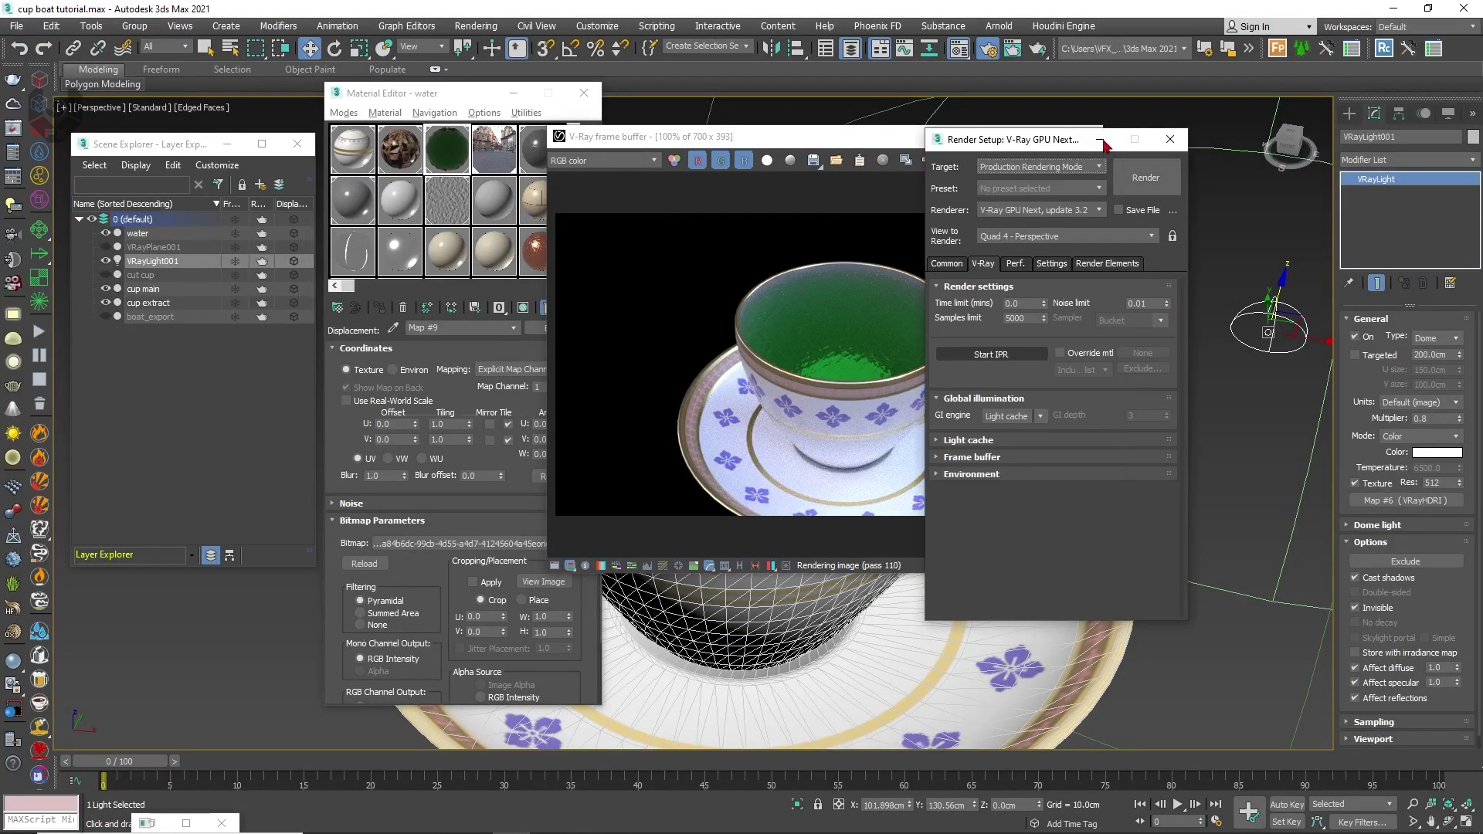
pyautogui.click(1103, 139)
# Select the water surface and set its material's fog bias to 0.47, checking a close view in the live render
pyautogui.moveTo(1119, 362); pyautogui.dragTo(1169, 443, button='middle')
pyautogui.scroll(1, 1150, 355)
pyautogui.scroll(3, 1152, 357)
pyautogui.scroll(3, 1168, 442)
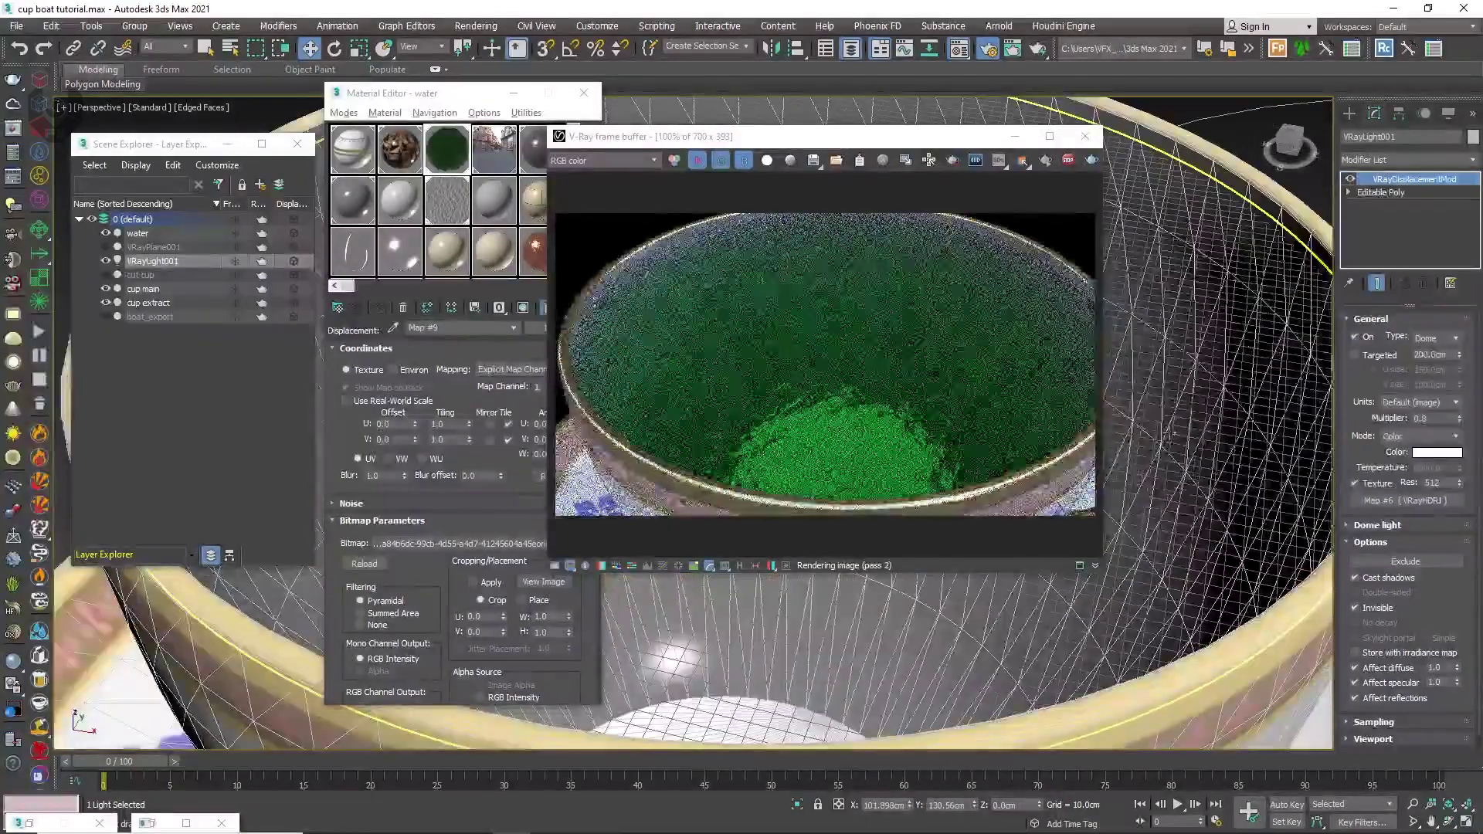
pyautogui.click(1131, 457)
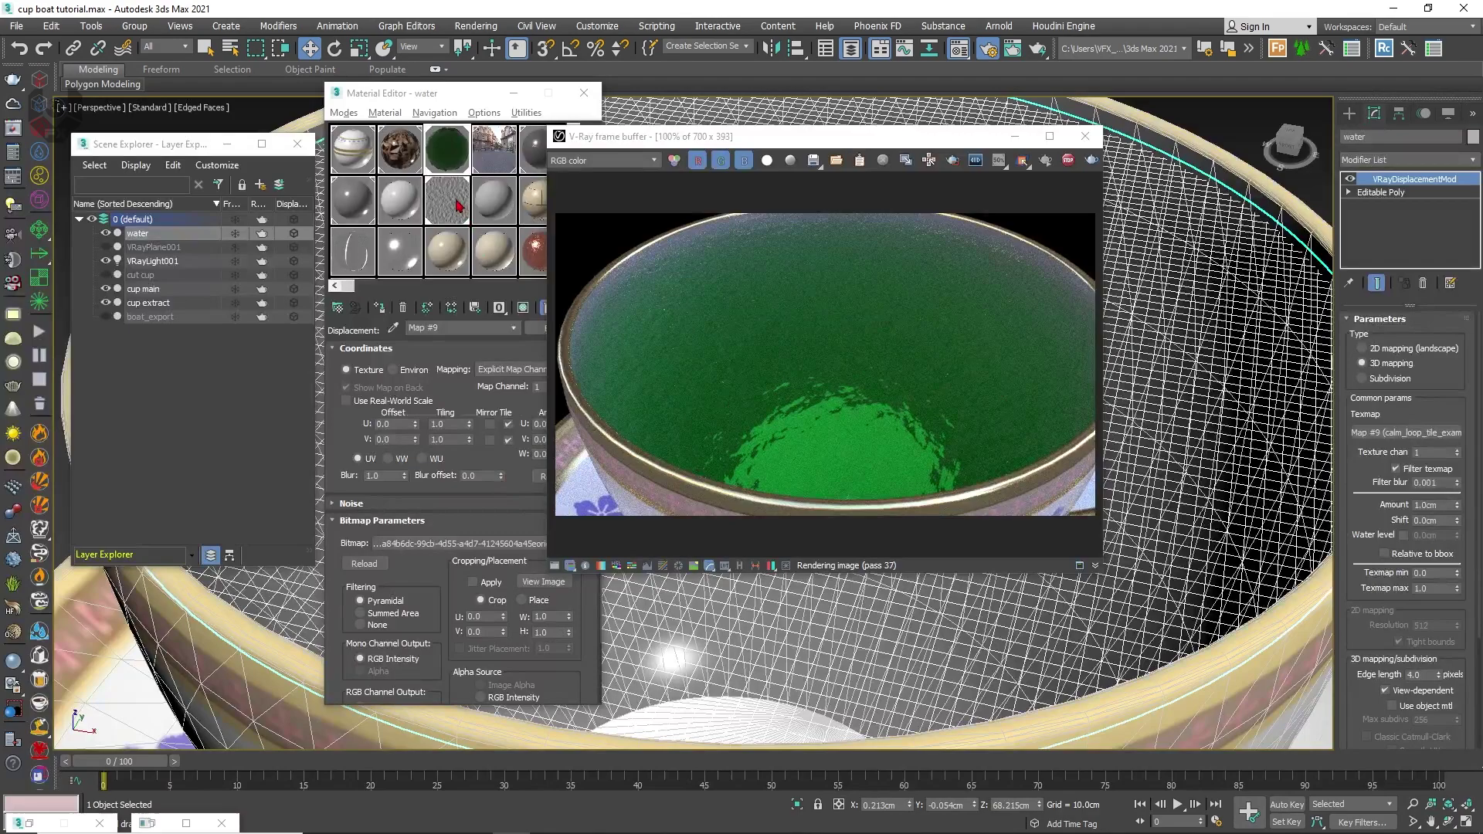
pyautogui.click(455, 159)
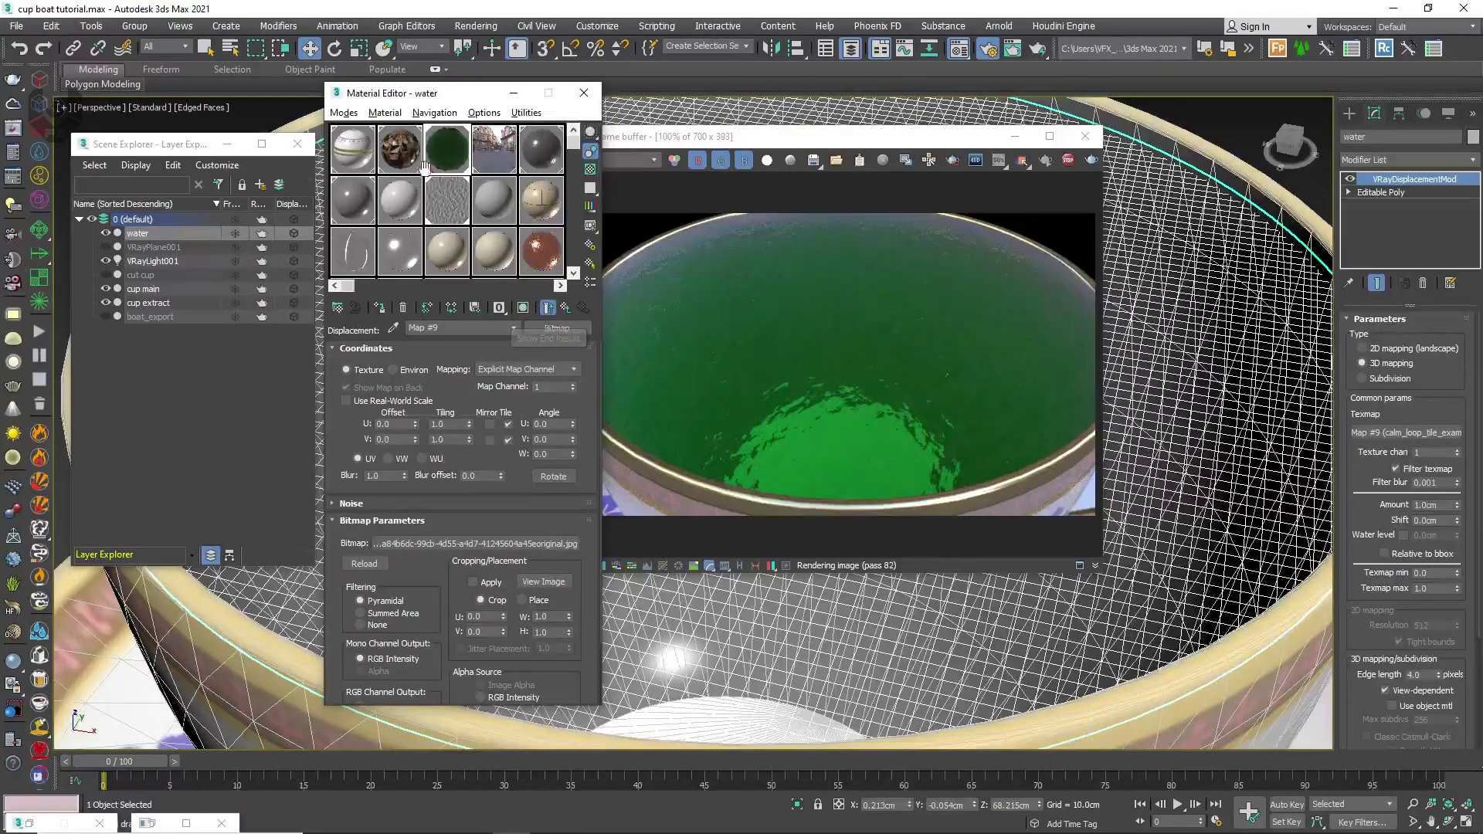
pyautogui.click(565, 307)
pyautogui.scroll(-5, 443, 553)
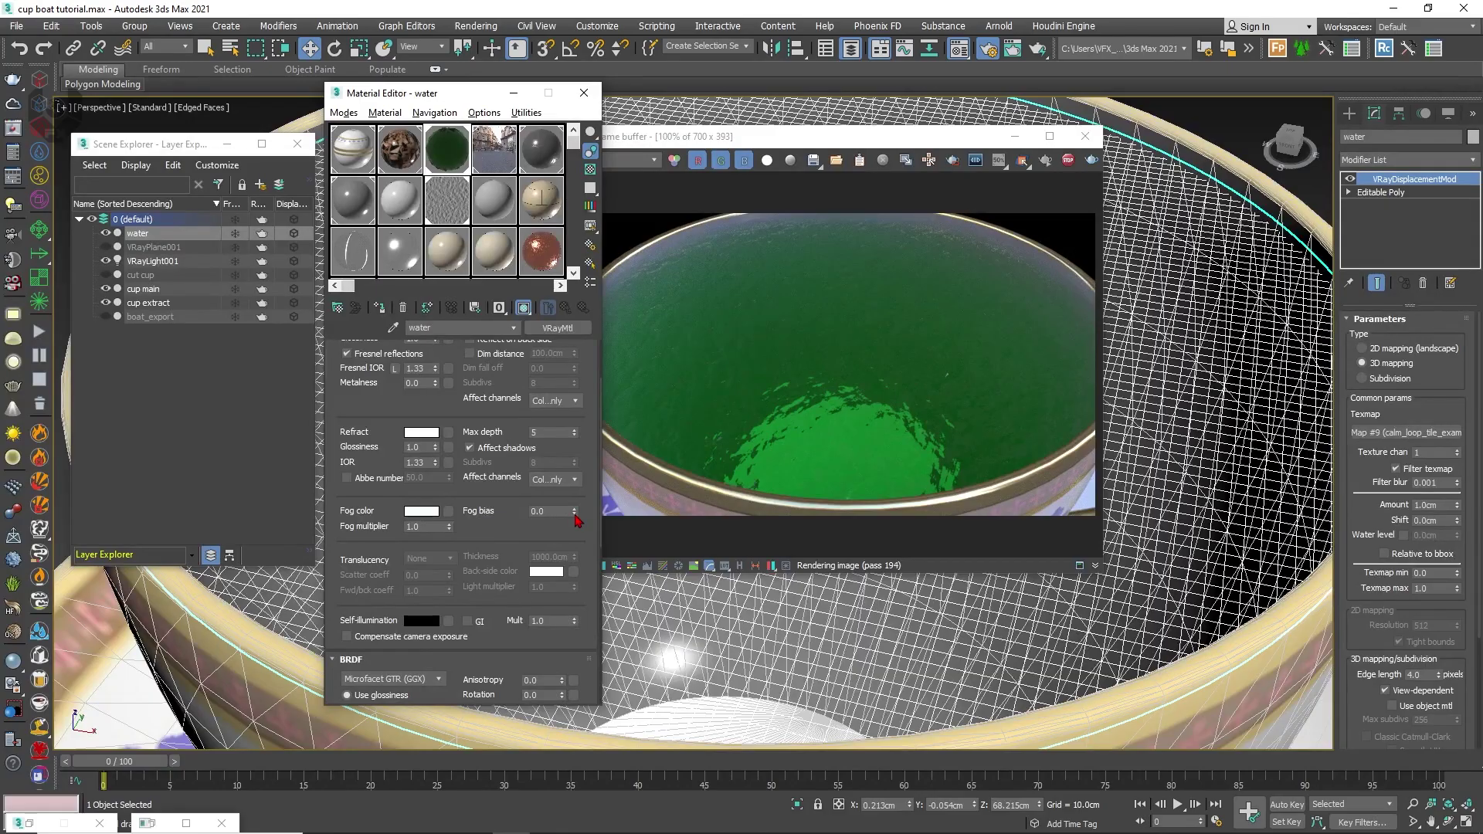
pyautogui.moveTo(575, 514); pyautogui.dragTo(755, 467)
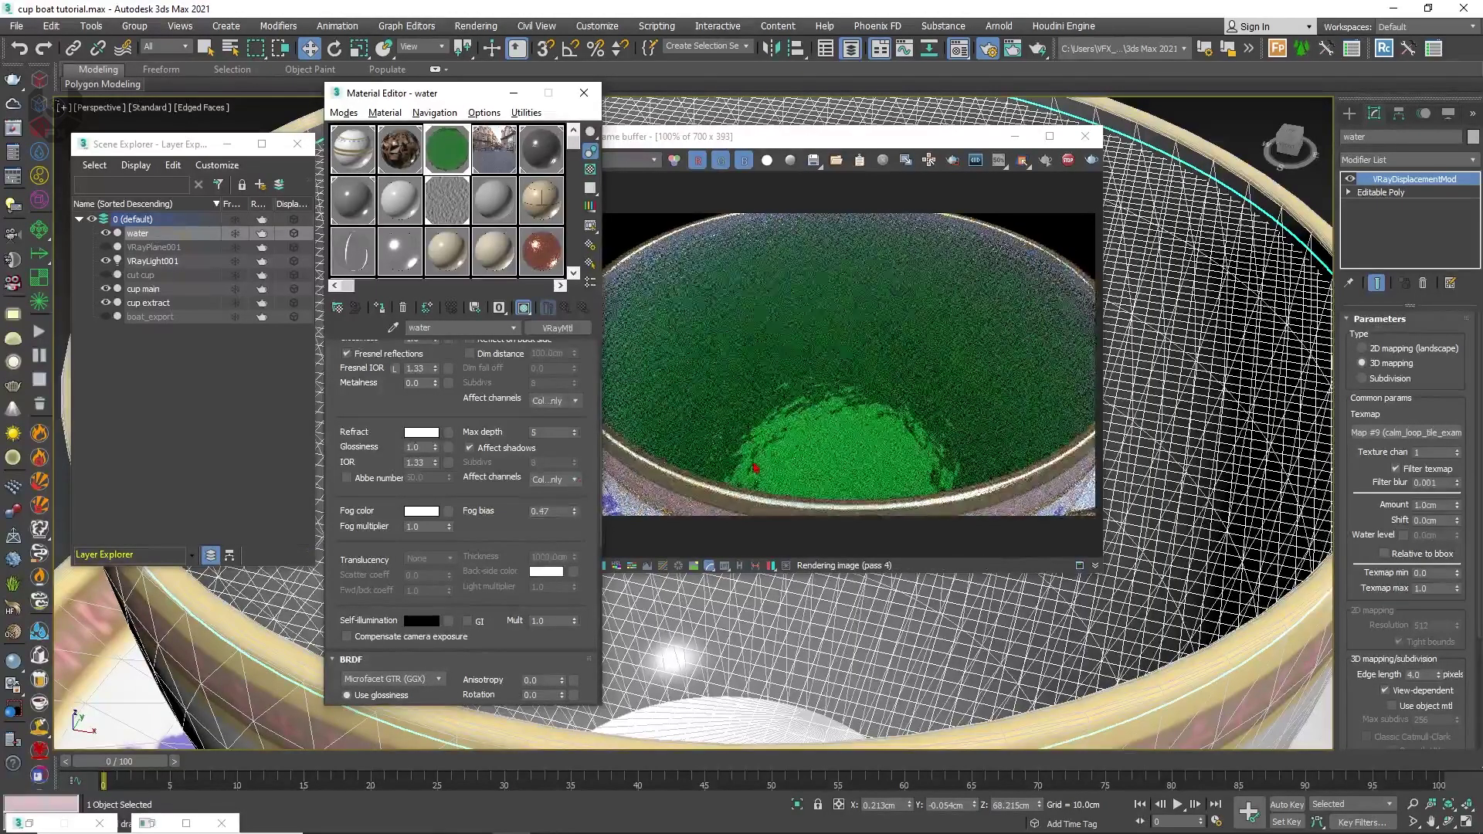
# Raise the water material's fog multiplier to 2.18
pyautogui.keyDown('alt'); pyautogui.moveTo(1187, 309); pyautogui.dragTo(1195, 361, button='middle'); pyautogui.keyUp('alt')
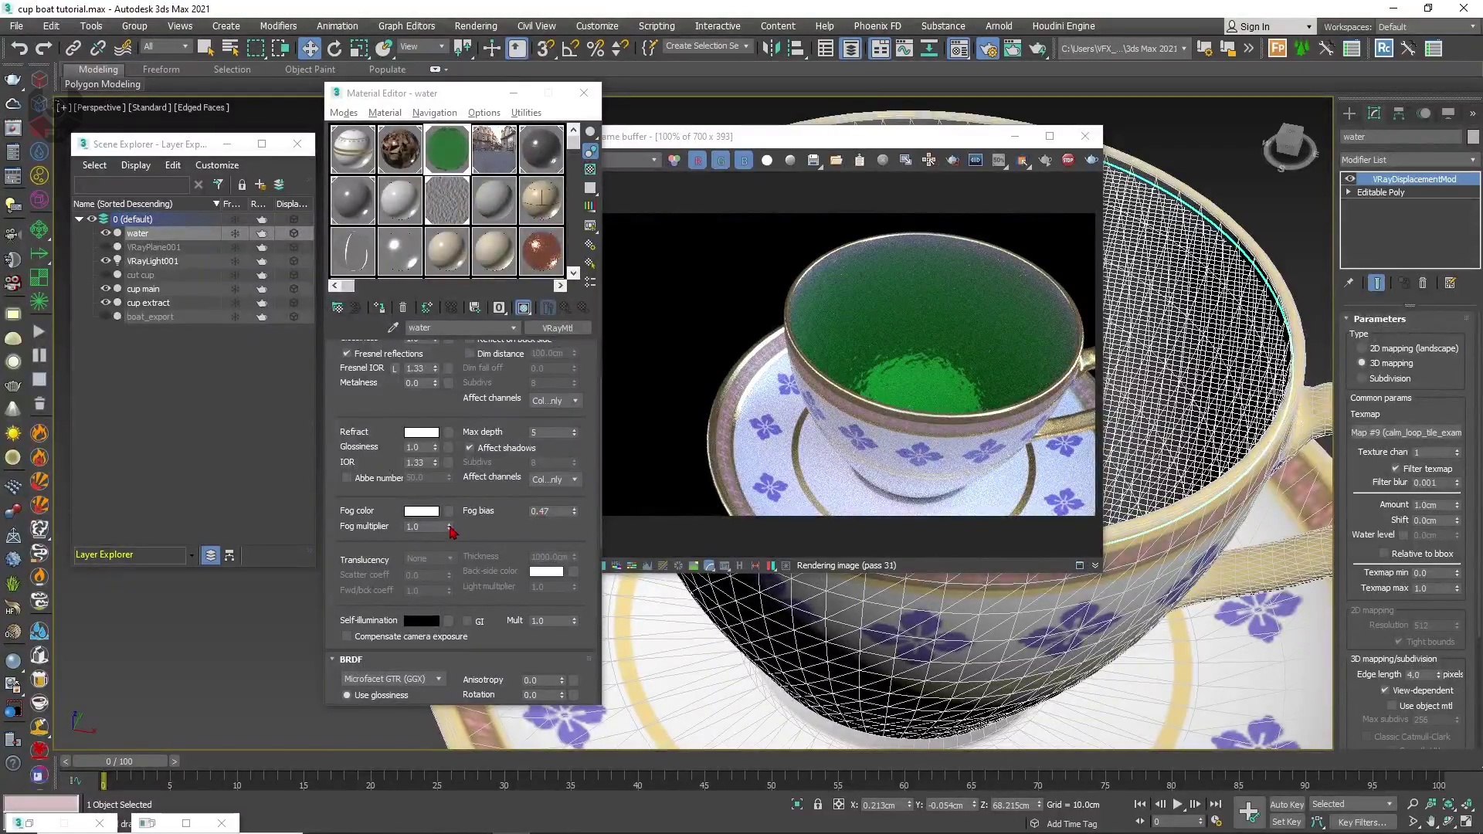
pyautogui.moveTo(449, 529); pyautogui.dragTo(462, 441)
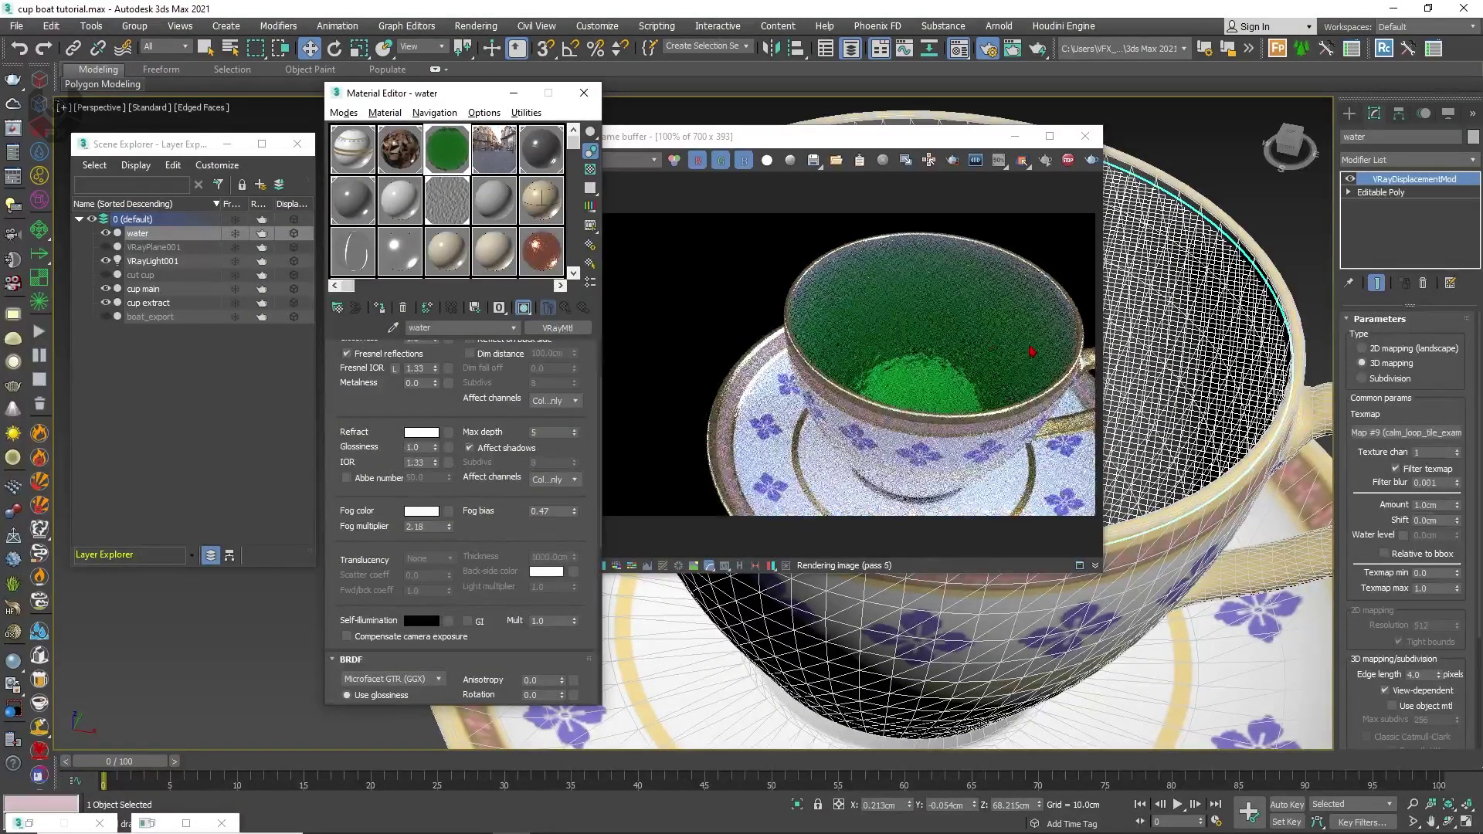
pyautogui.keyDown('alt'); pyautogui.moveTo(1151, 342); pyautogui.dragTo(1162, 425, button='middle'); pyautogui.keyUp('alt')
pyautogui.scroll(-3, 1158, 401)
# Change the water material's fog colour to a pale green, about RGB 183, 246, 201
pyautogui.click(419, 512)
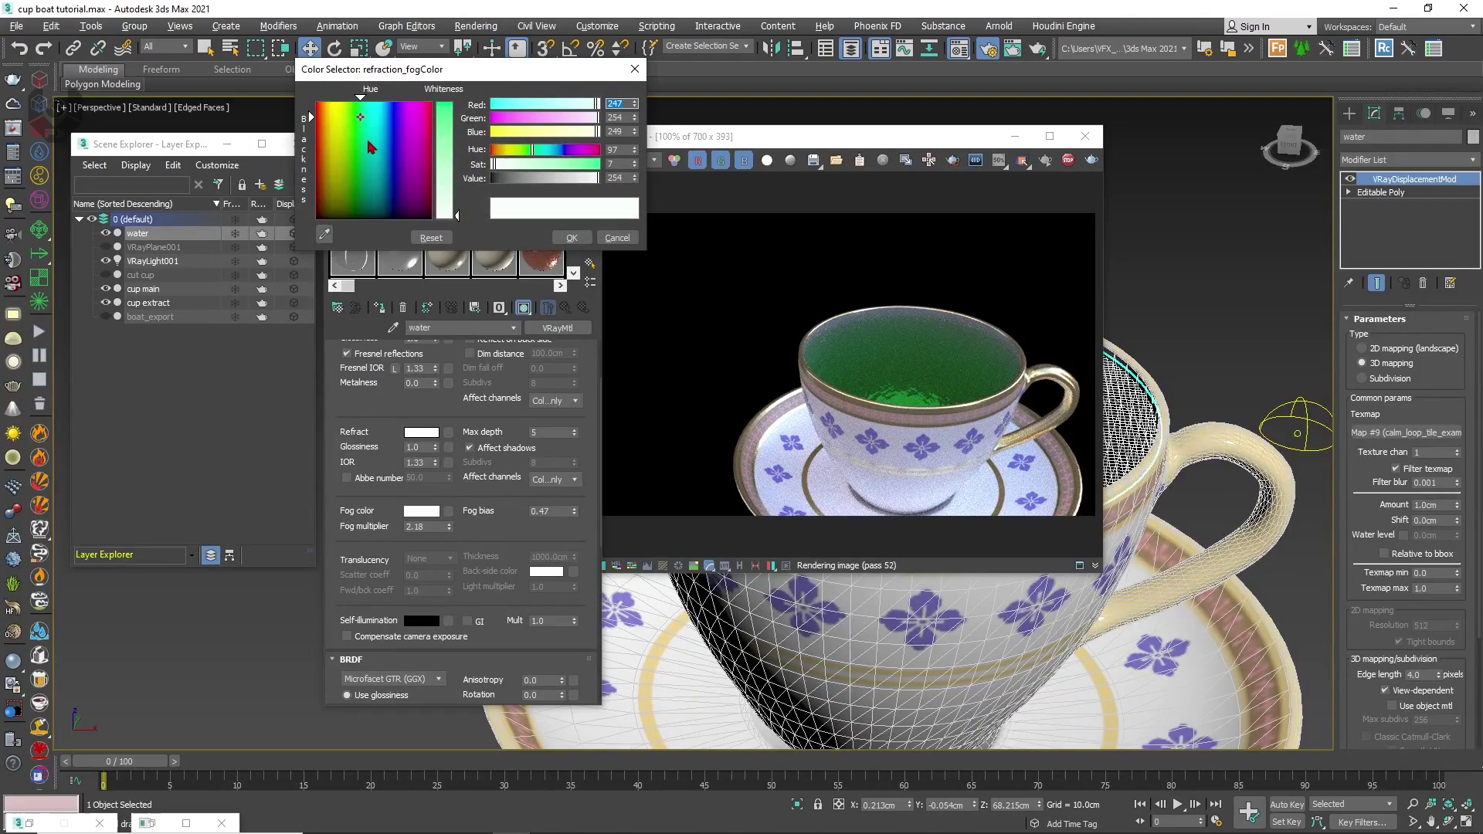
pyautogui.moveTo(447, 188); pyautogui.dragTo(448, 187)
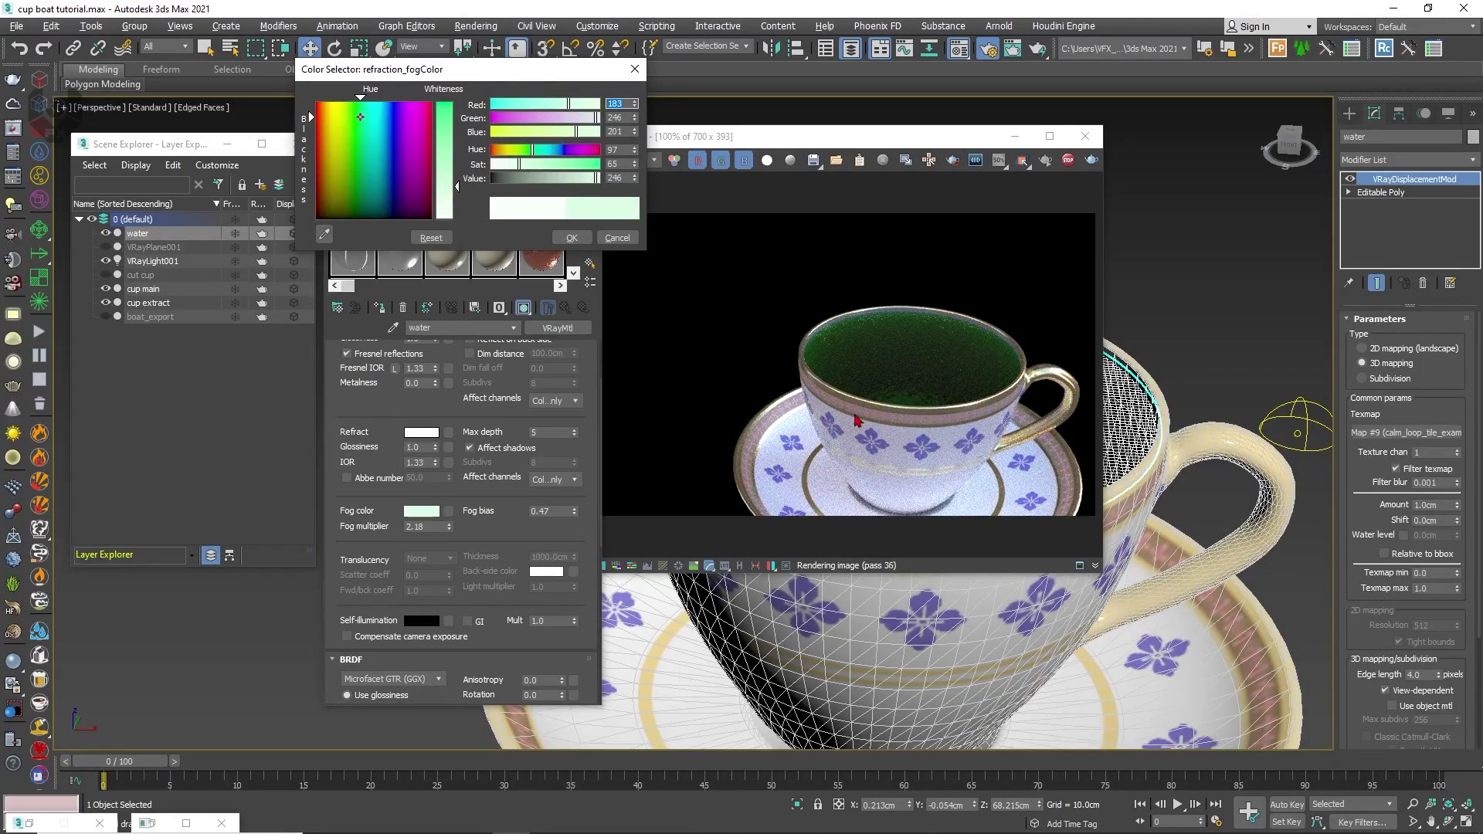
pyautogui.click(571, 238)
# Examine the water's colour and ripples in the live render from several distances and angles, moving the frame buffer clear of the material settings
pyautogui.keyDown('alt'); pyautogui.moveTo(1242, 387); pyautogui.dragTo(1236, 422, button='middle'); pyautogui.keyUp('alt')
pyautogui.scroll(3, 1237, 418)
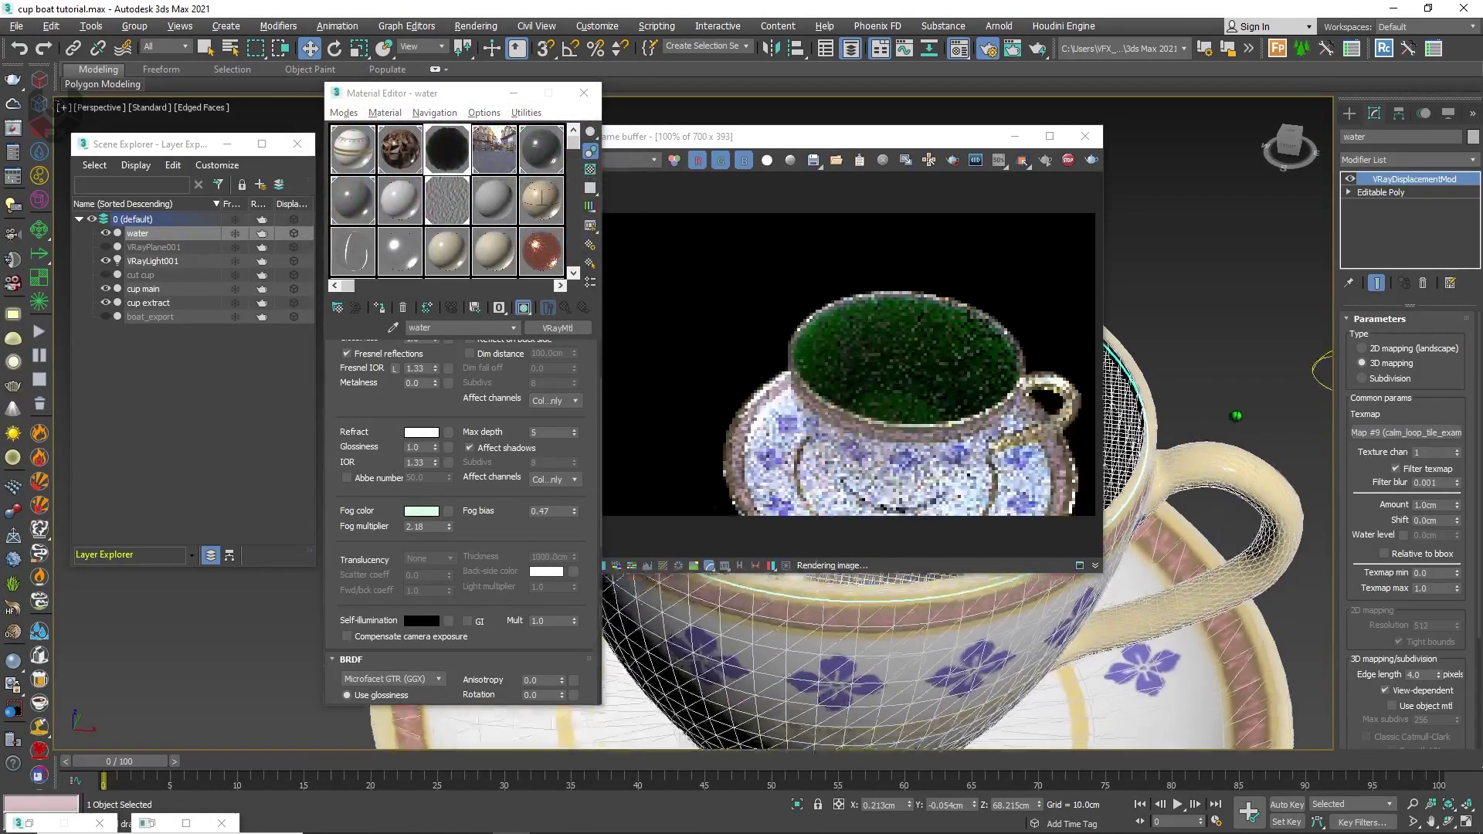
pyautogui.scroll(2, 1143, 498)
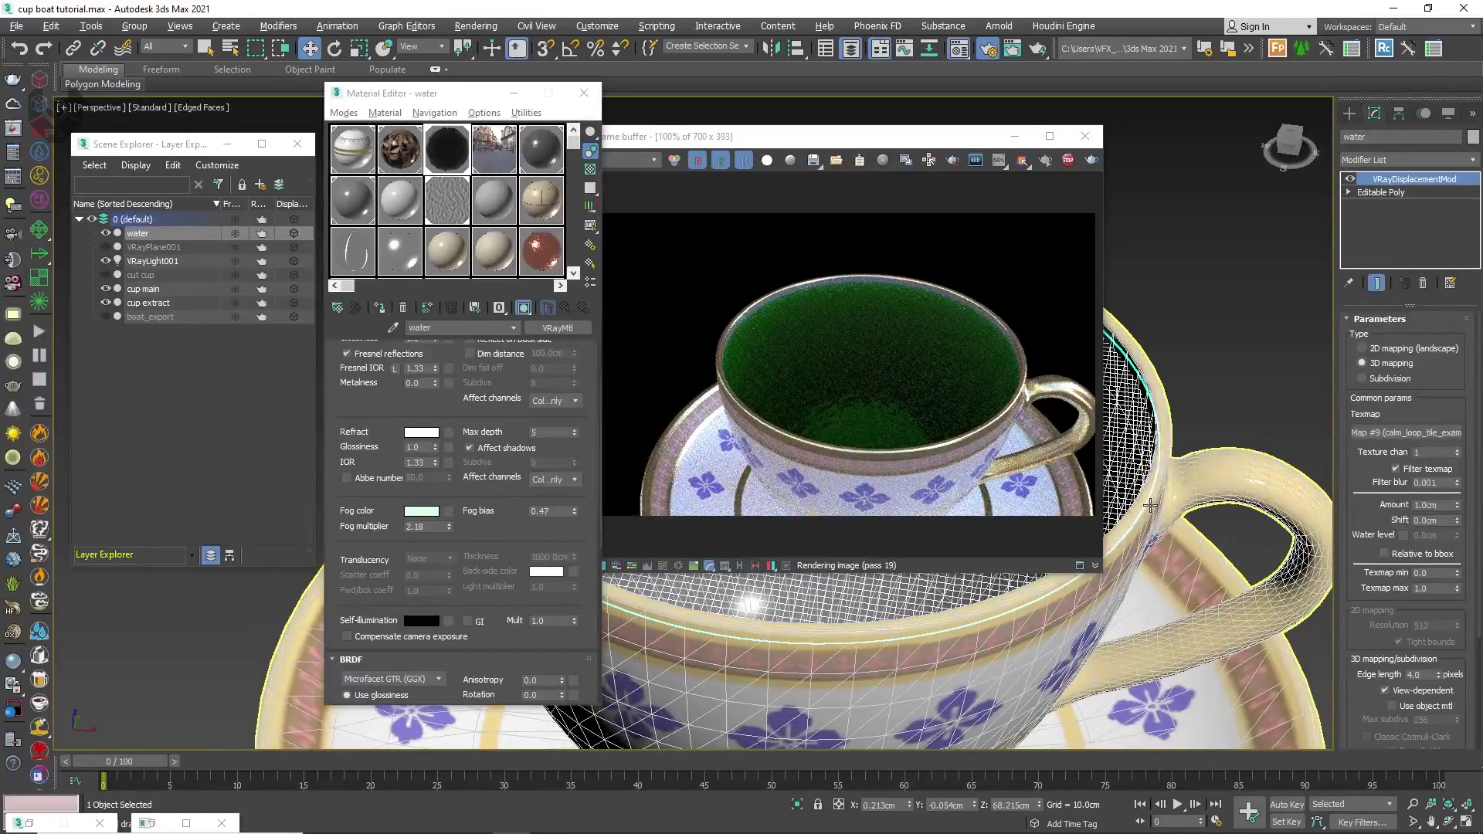
pyautogui.scroll(4, 1144, 485)
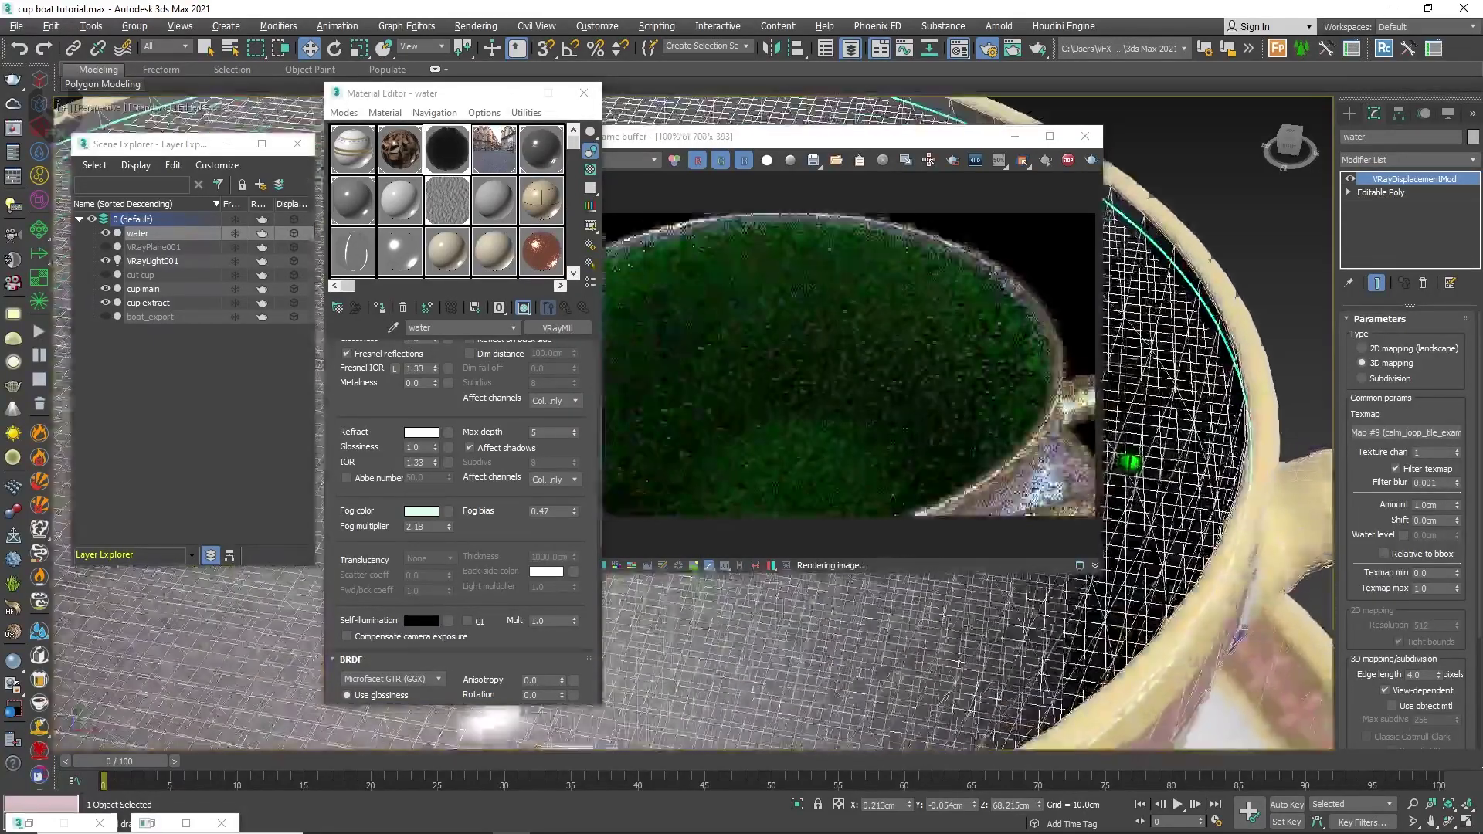
pyautogui.scroll(-3, 1146, 471)
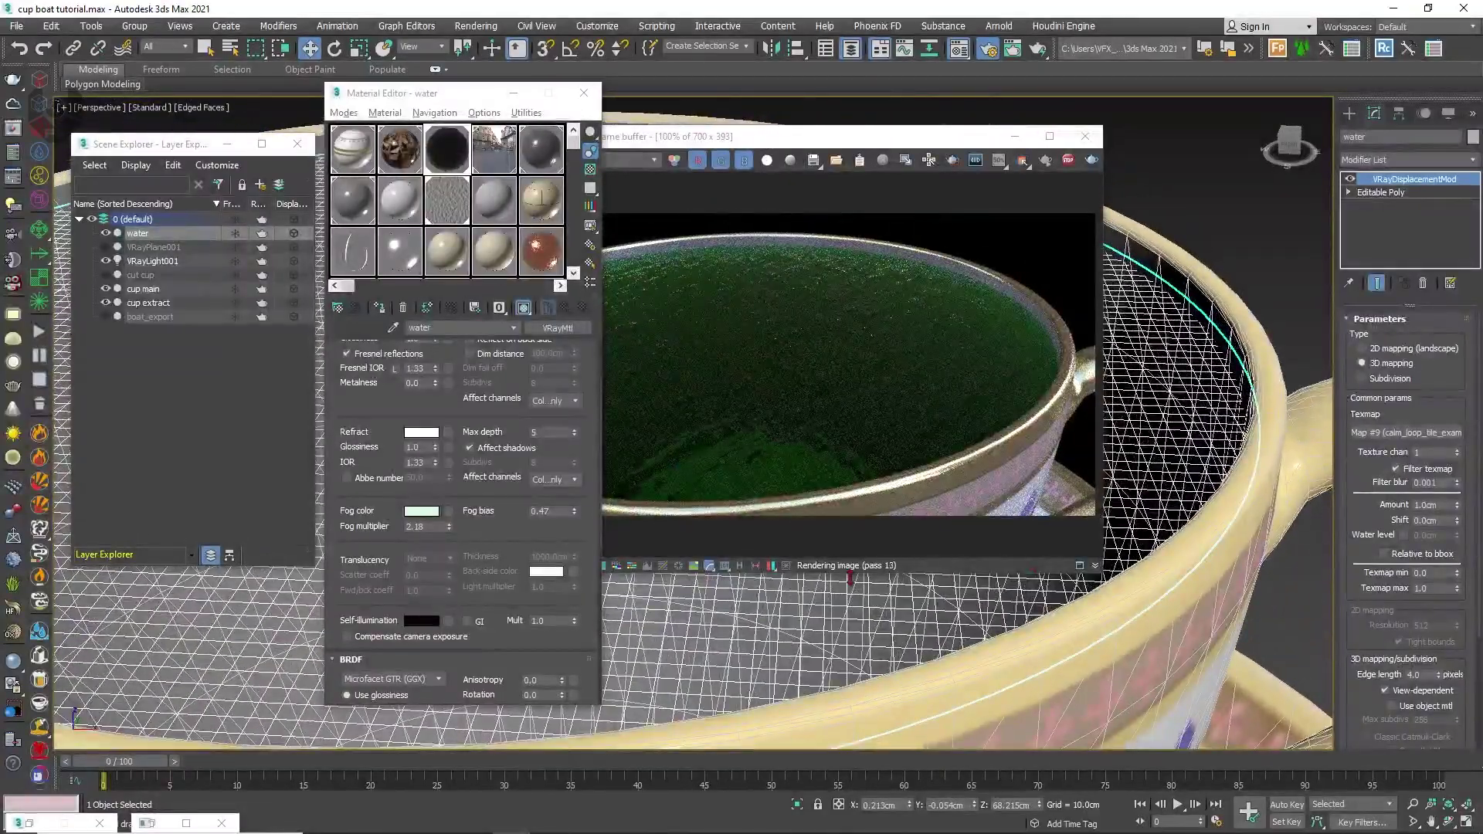
pyautogui.keyDown('alt'); pyautogui.moveTo(1240, 416); pyautogui.dragTo(1208, 377, button='middle'); pyautogui.keyUp('alt')
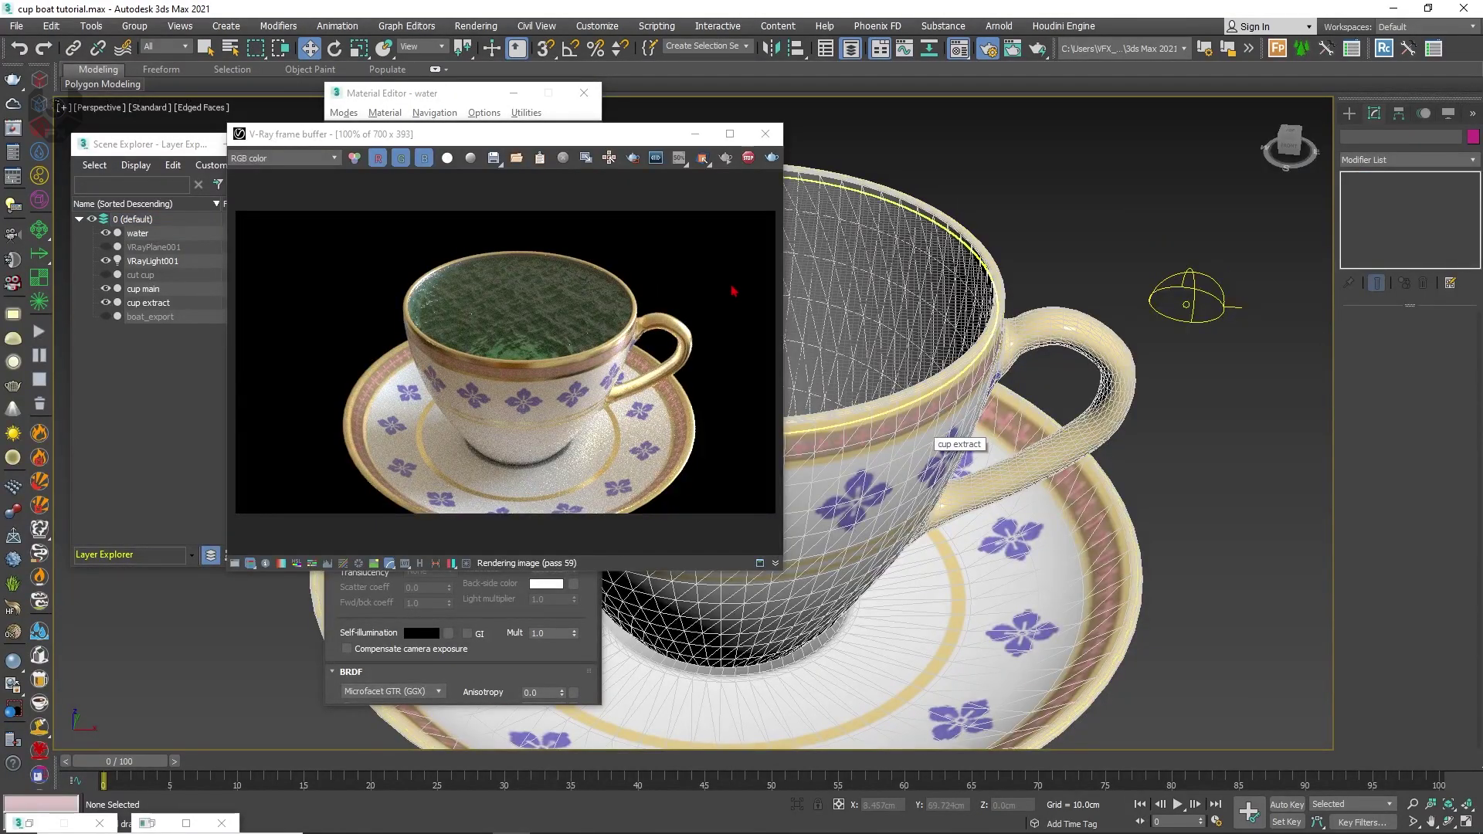
pyautogui.moveTo(618, 142); pyautogui.dragTo(1087, 177)
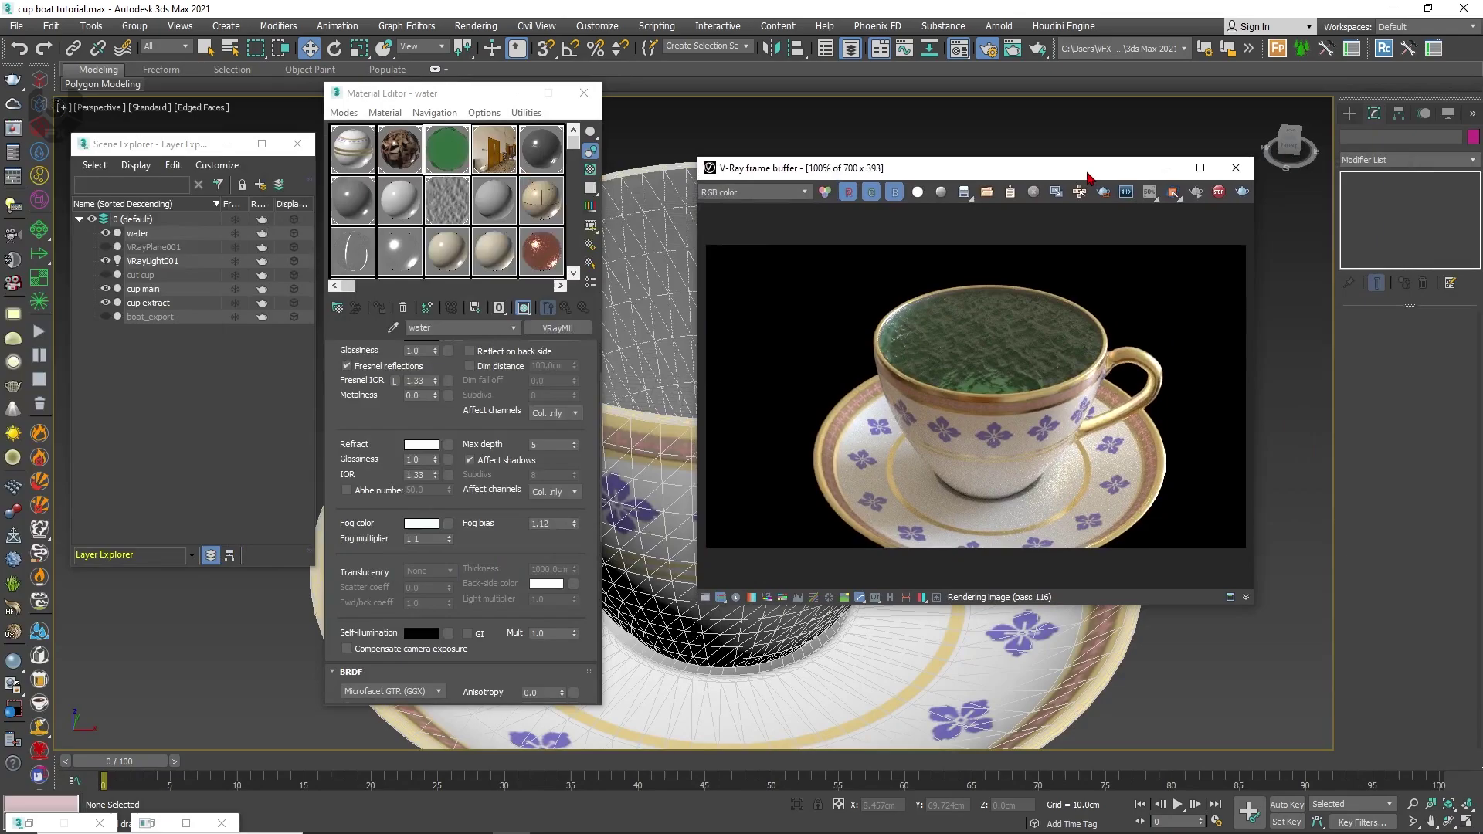
# Stop the live render and minimise the frame buffer and the material editor
pyautogui.click(1218, 192)
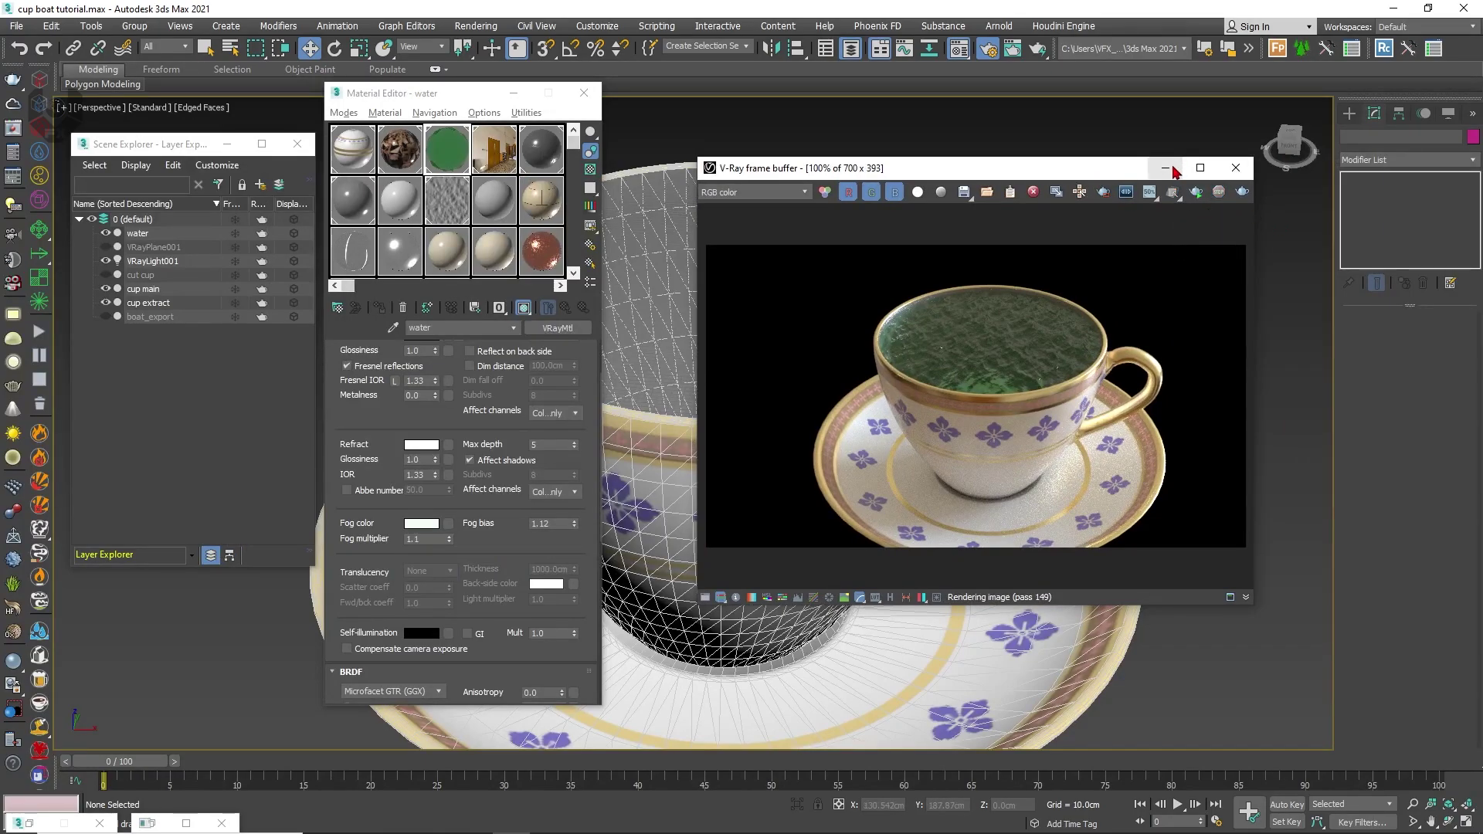
pyautogui.click(1166, 169)
pyautogui.click(513, 93)
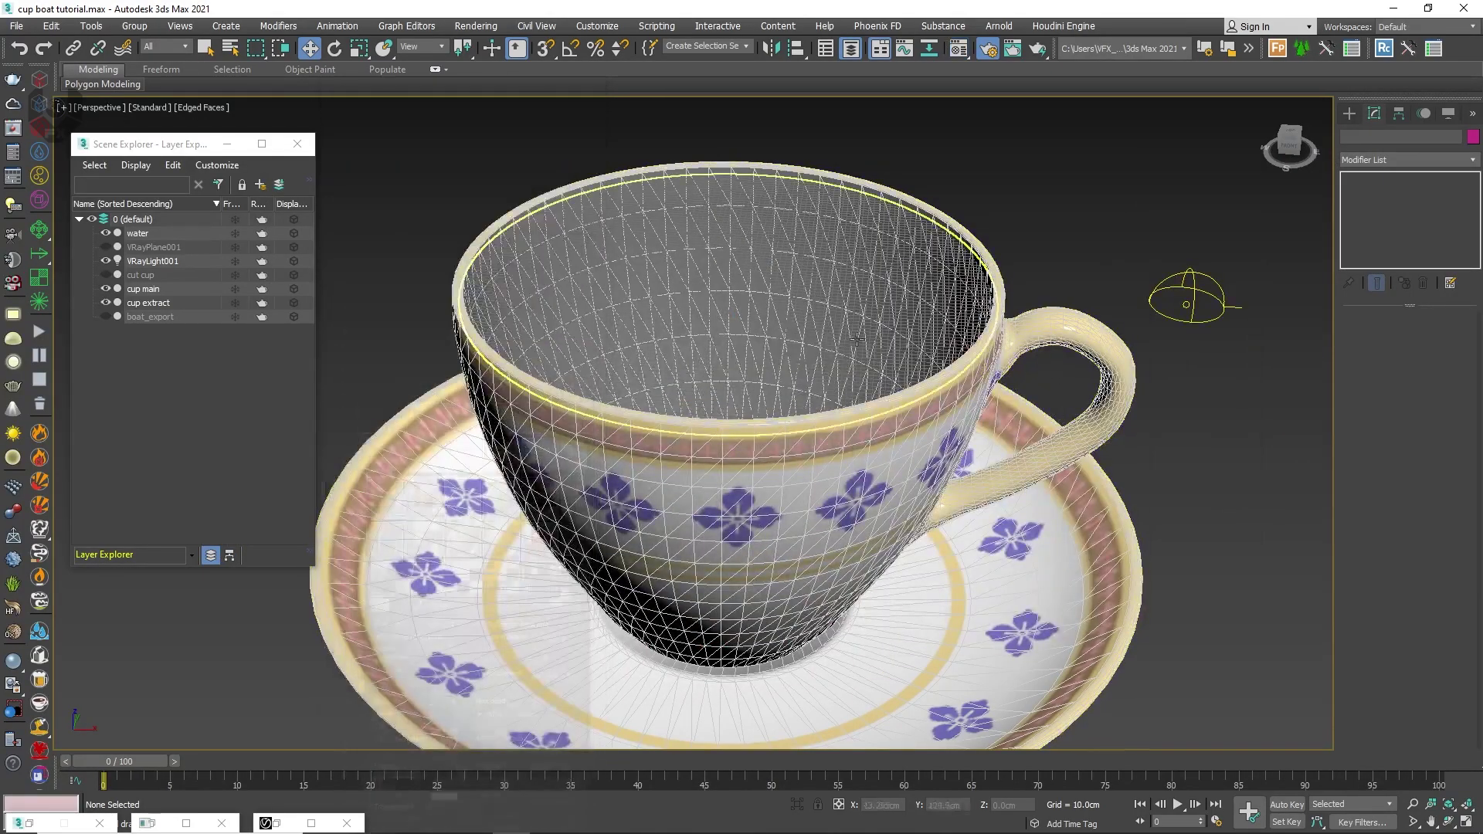
# Select the cup extract mesh and start creating a Forest Pro object from the Itoo Software category
pyautogui.scroll(3, 855, 257)
pyautogui.scroll(-3, 855, 257)
pyautogui.keyDown('alt'); pyautogui.moveTo(855, 257); pyautogui.dragTo(772, 433, button='middle'); pyautogui.keyUp('alt')
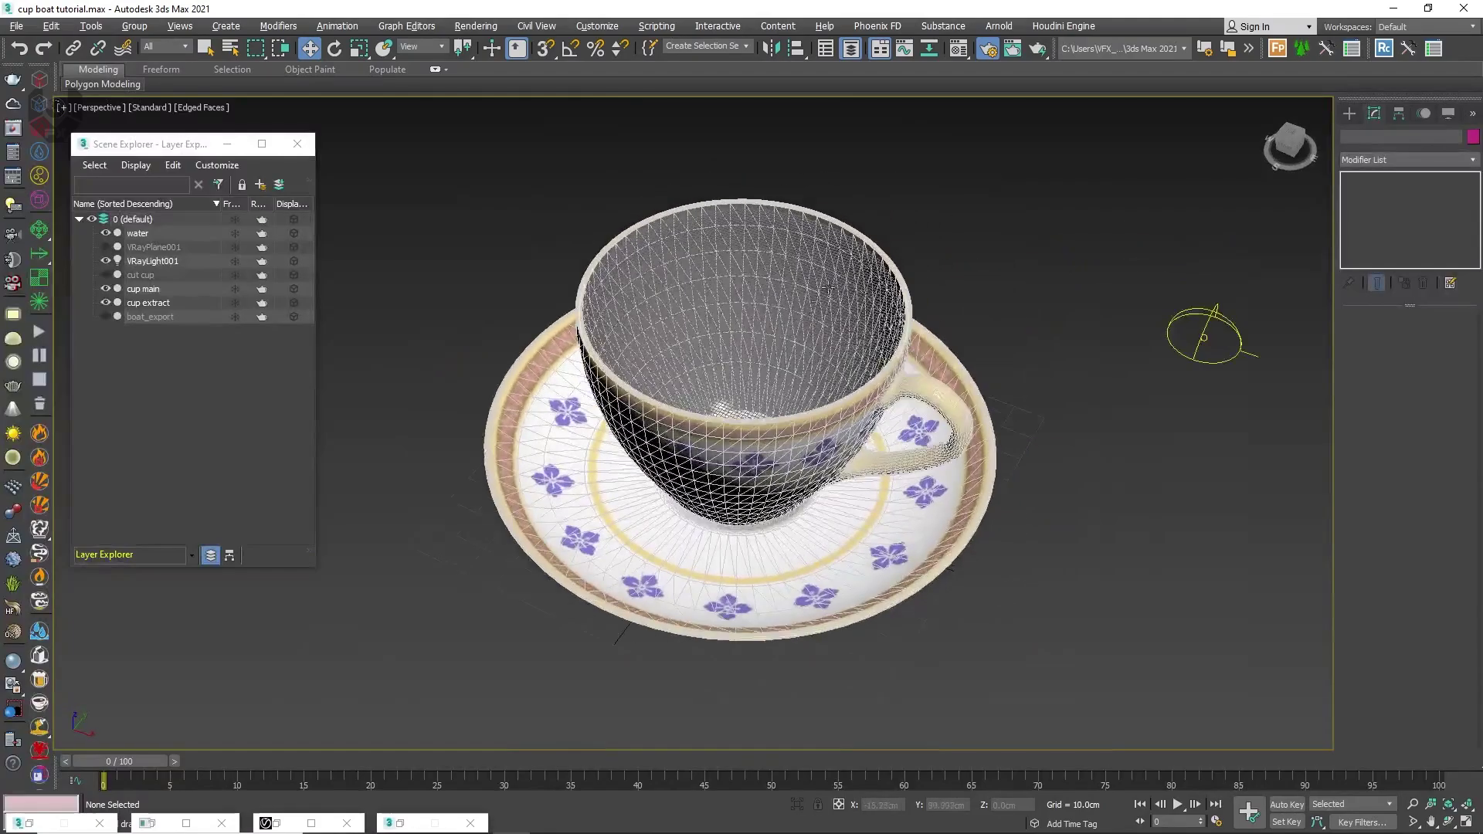
pyautogui.moveTo(766, 498); pyautogui.dragTo(779, 464, button='middle')
pyautogui.keyDown('alt'); pyautogui.moveTo(857, 309); pyautogui.dragTo(821, 353, button='middle'); pyautogui.keyUp('alt')
pyautogui.click(821, 352)
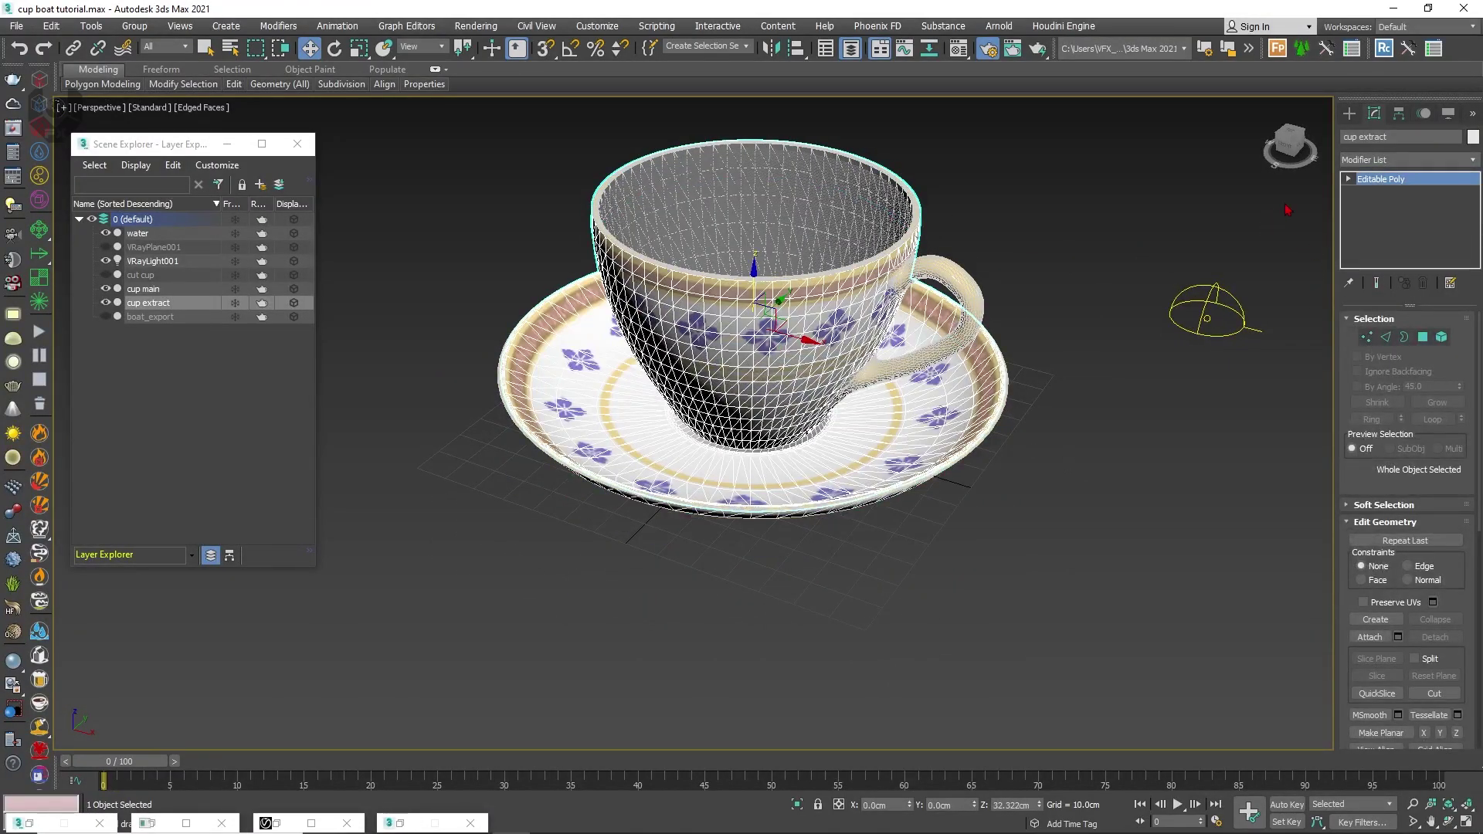
pyautogui.click(1349, 114)
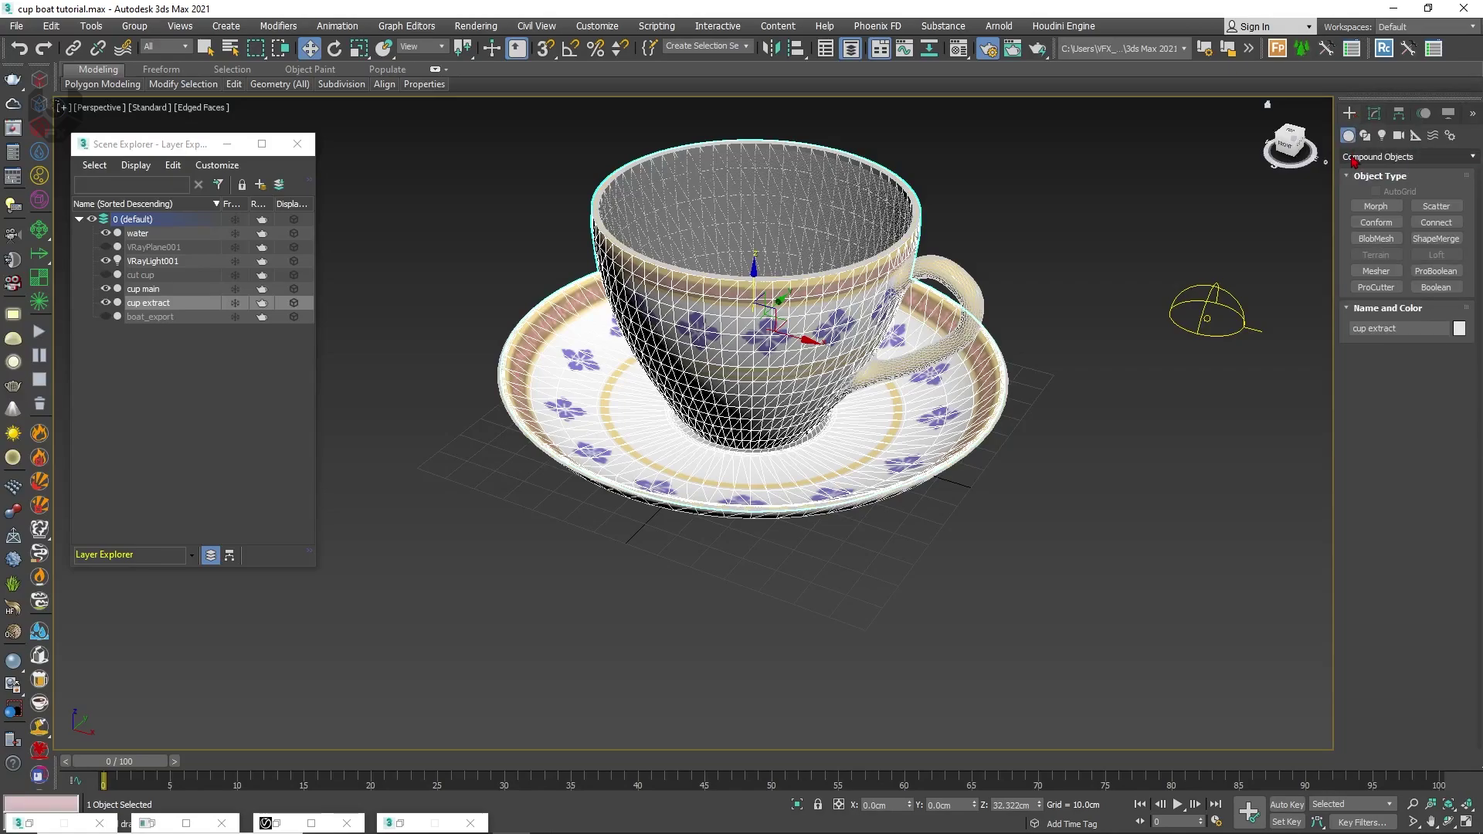
pyautogui.click(1353, 158)
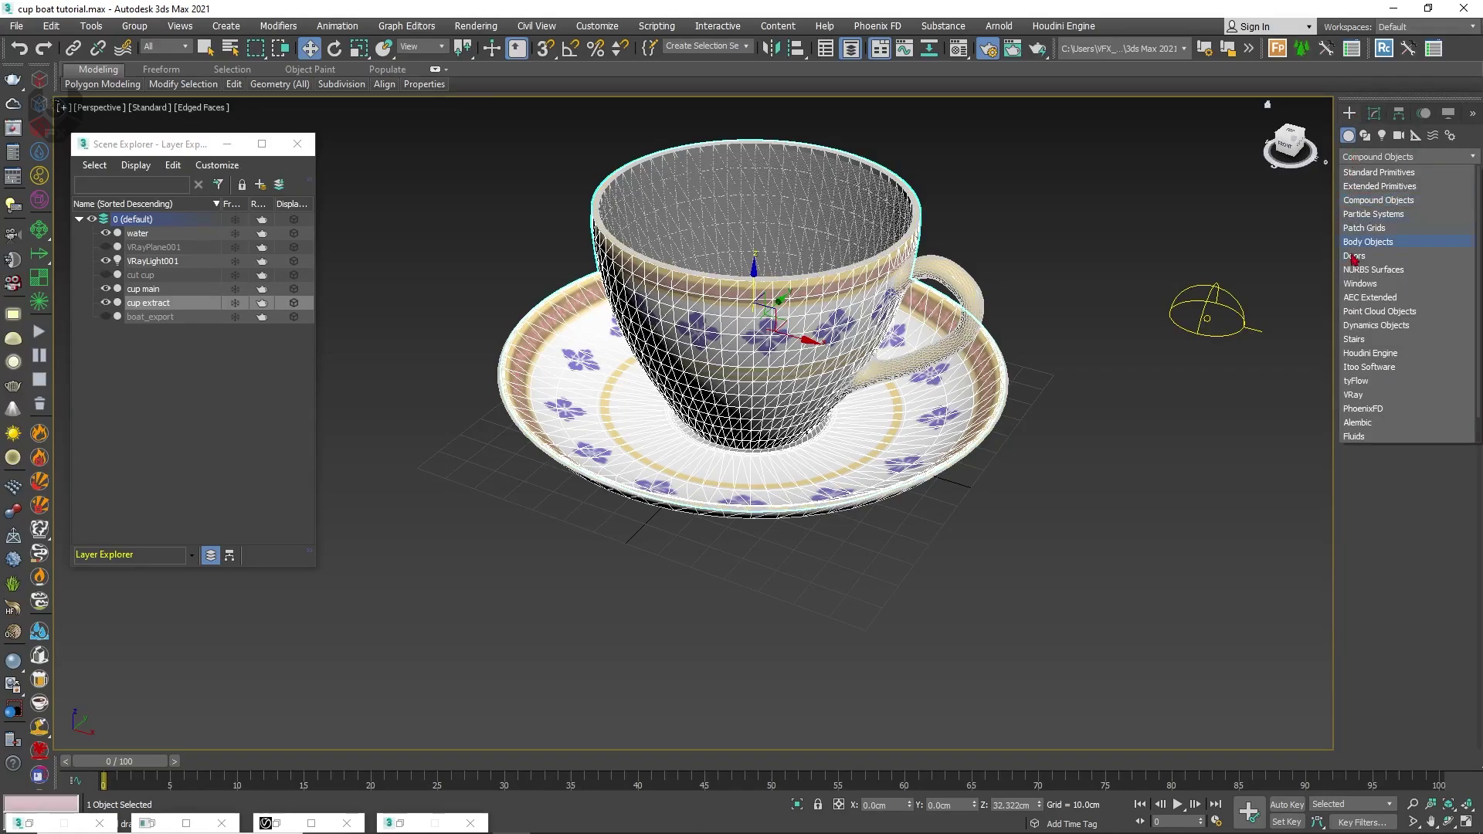
pyautogui.click(1353, 367)
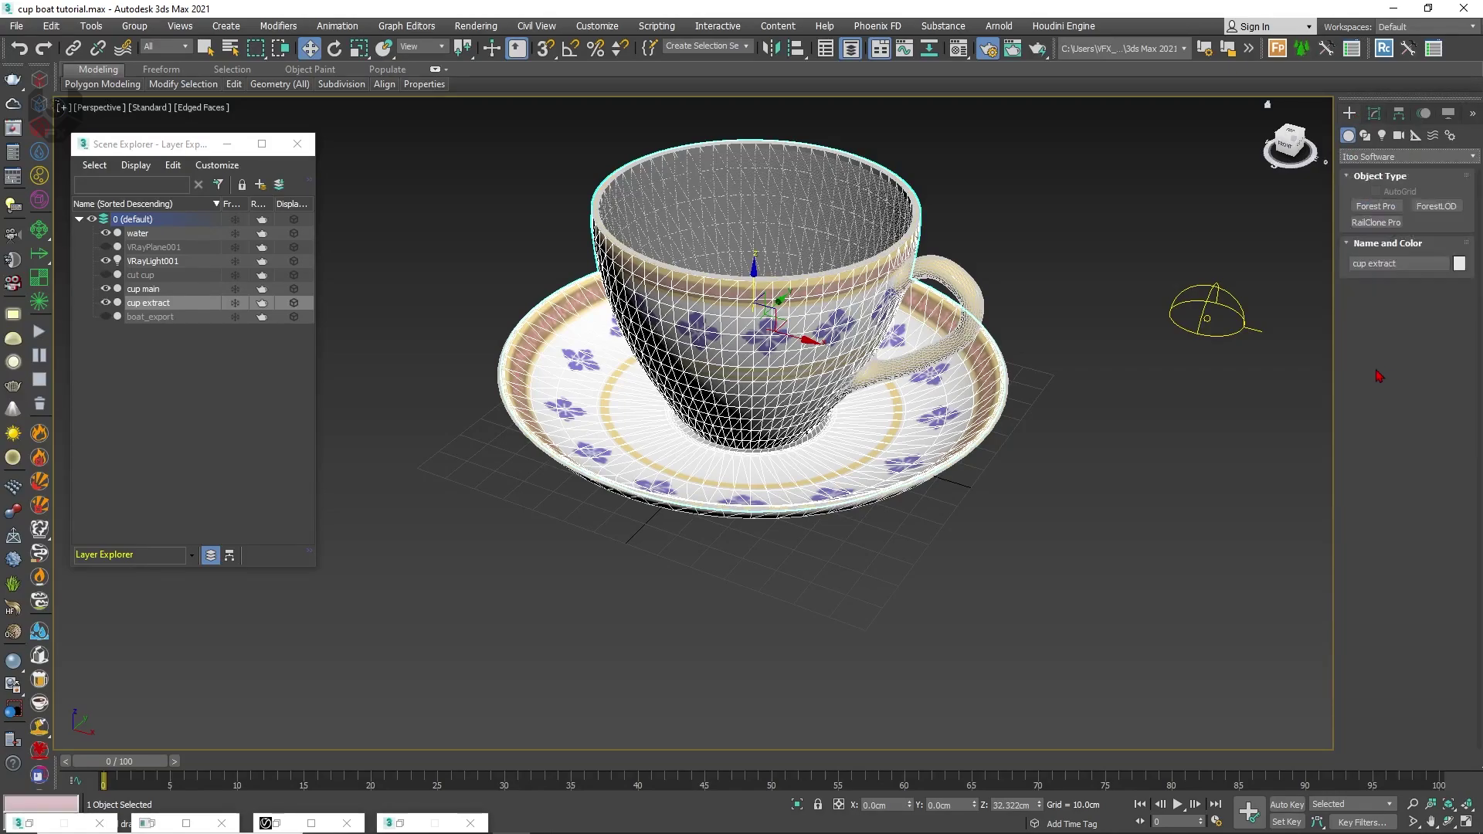
pyautogui.click(1374, 207)
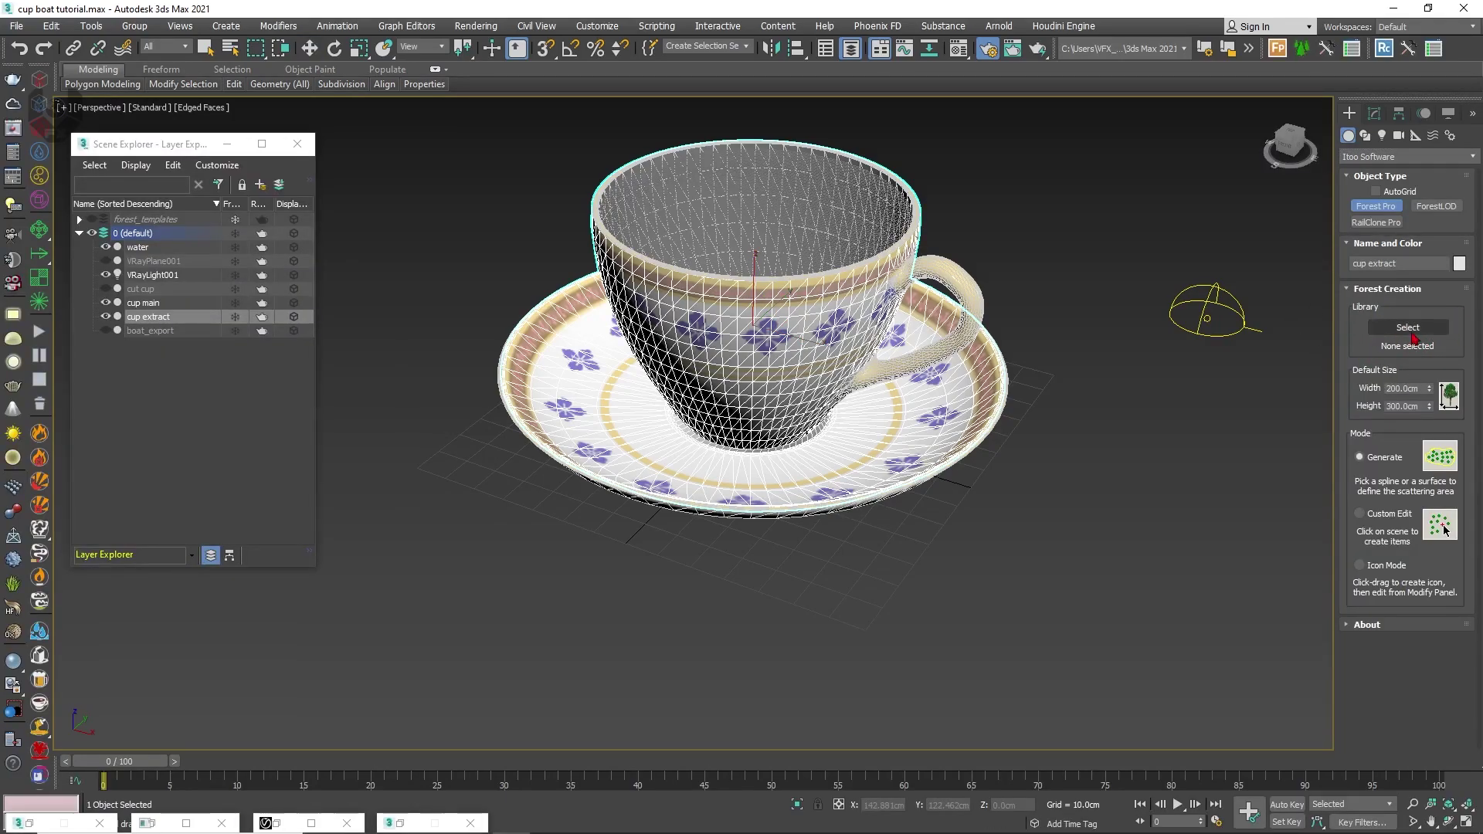
# Browse the Forest library presets and import Unkempt Lawn AIO 2 (detail) from Layered_Lawns
pyautogui.click(1410, 329)
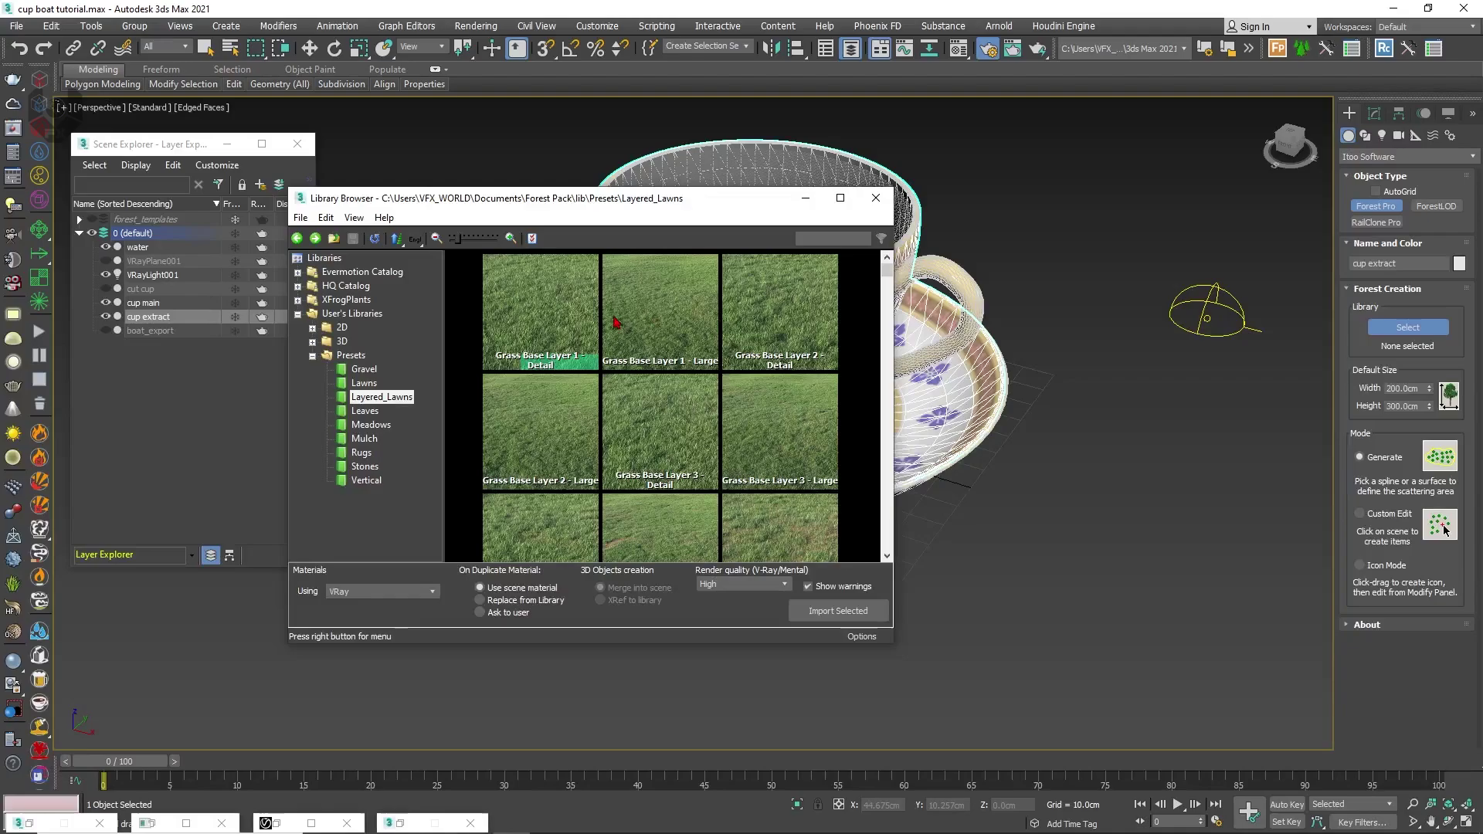
pyautogui.scroll(-5, 707, 409)
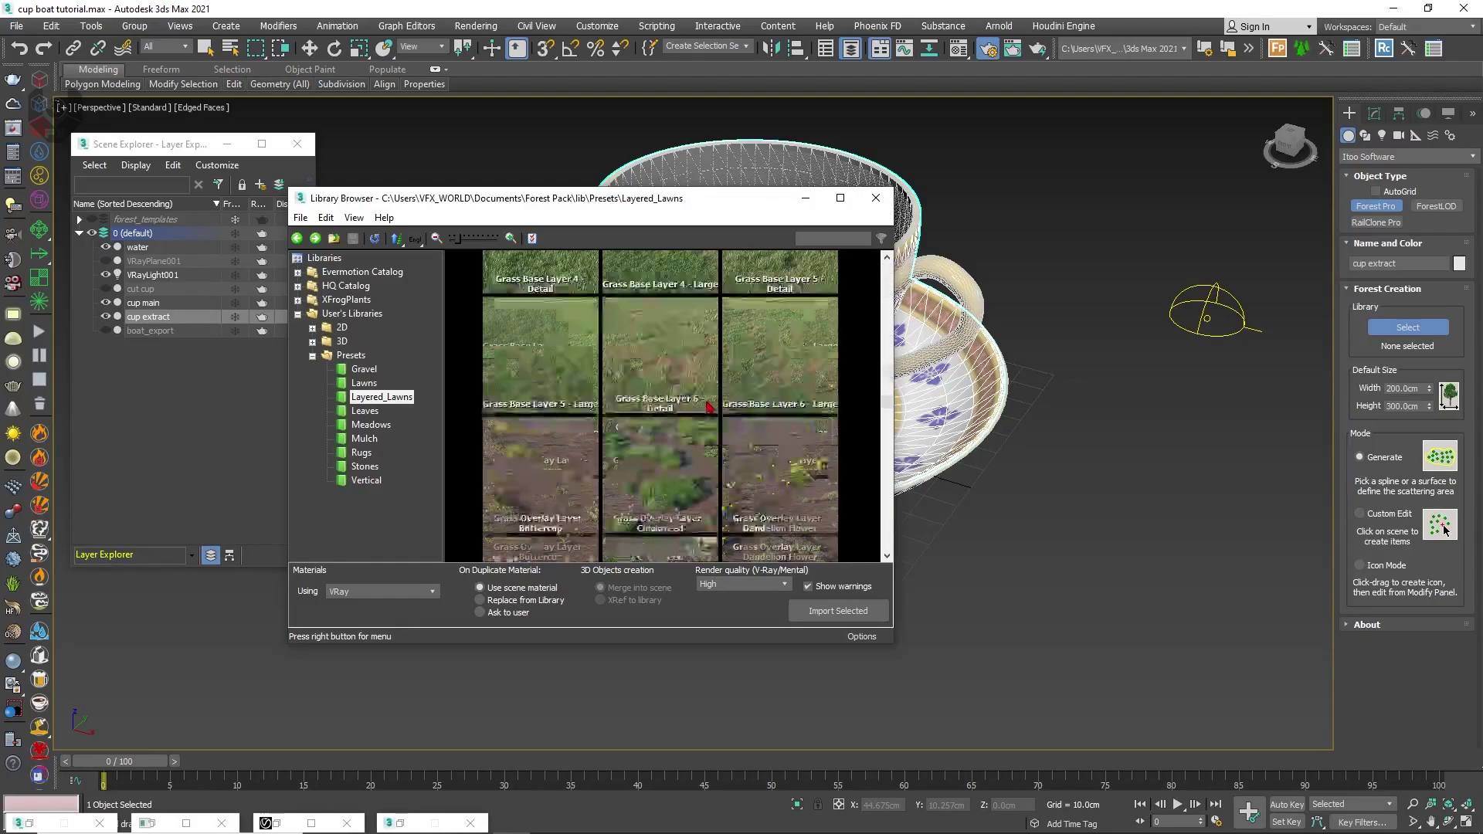
pyautogui.click(364, 370)
pyautogui.click(364, 384)
pyautogui.click(365, 411)
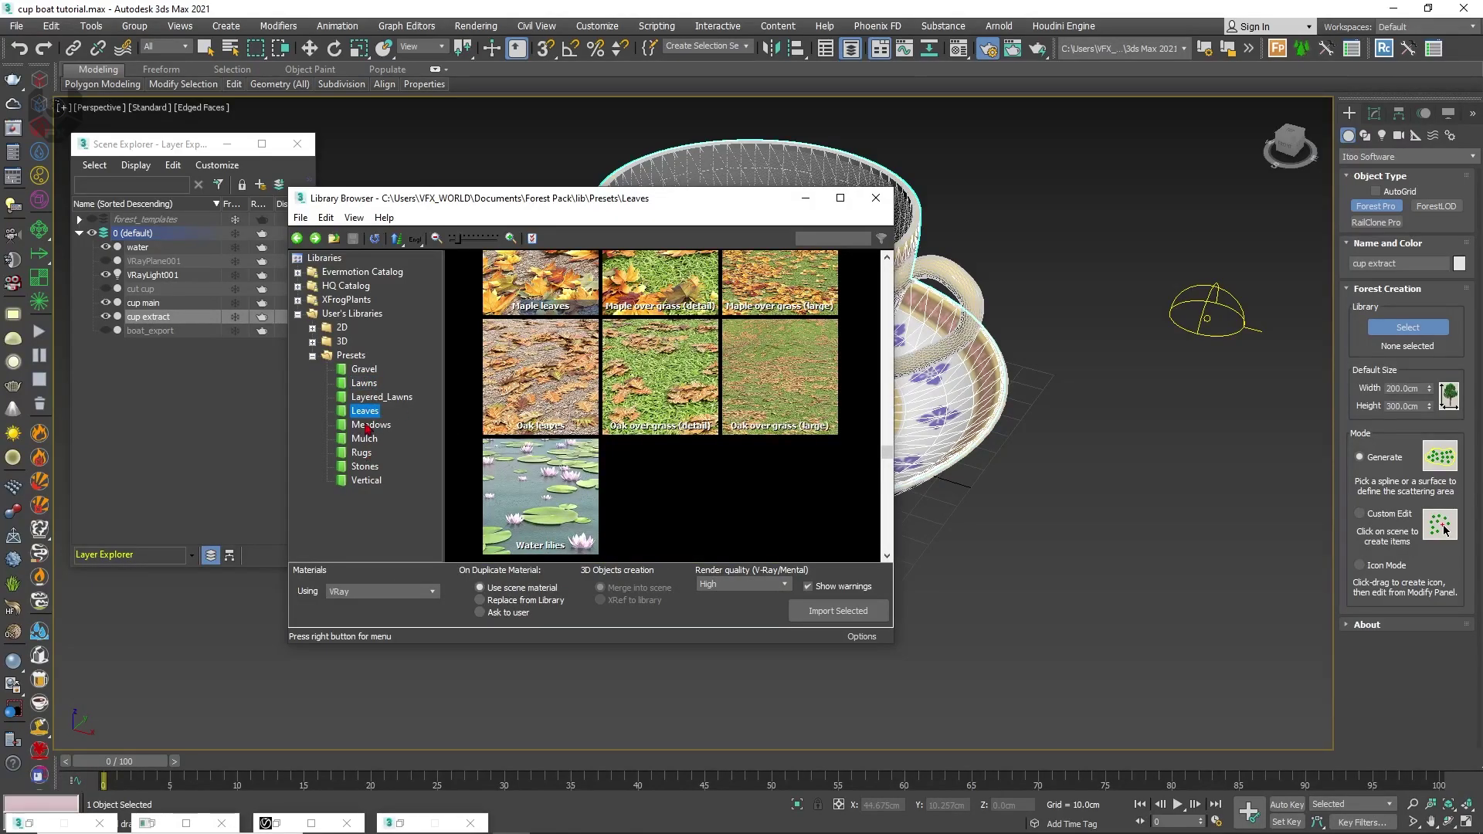
pyautogui.click(368, 399)
pyautogui.scroll(-10, 602, 388)
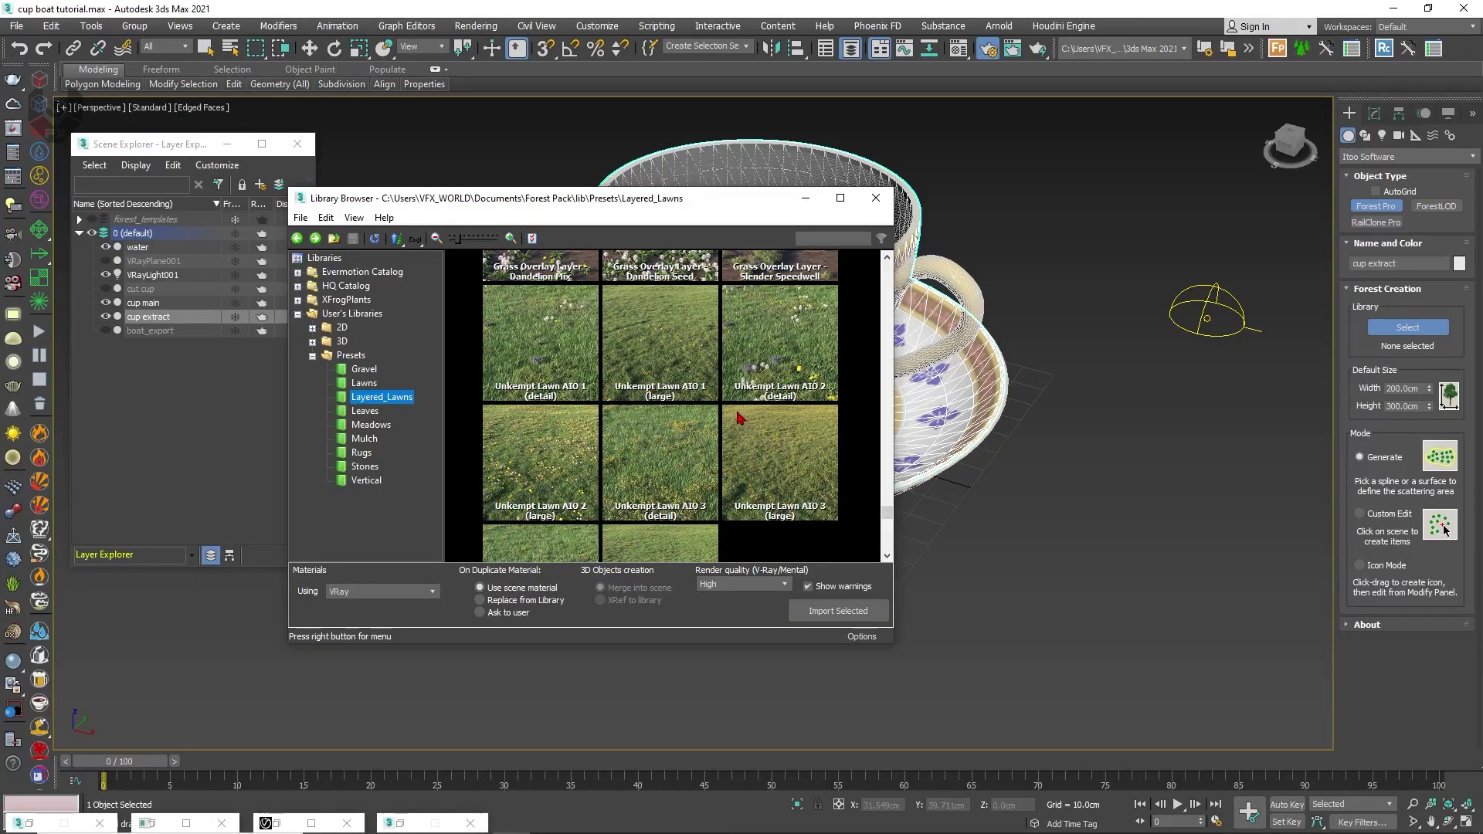
pyautogui.click(792, 363)
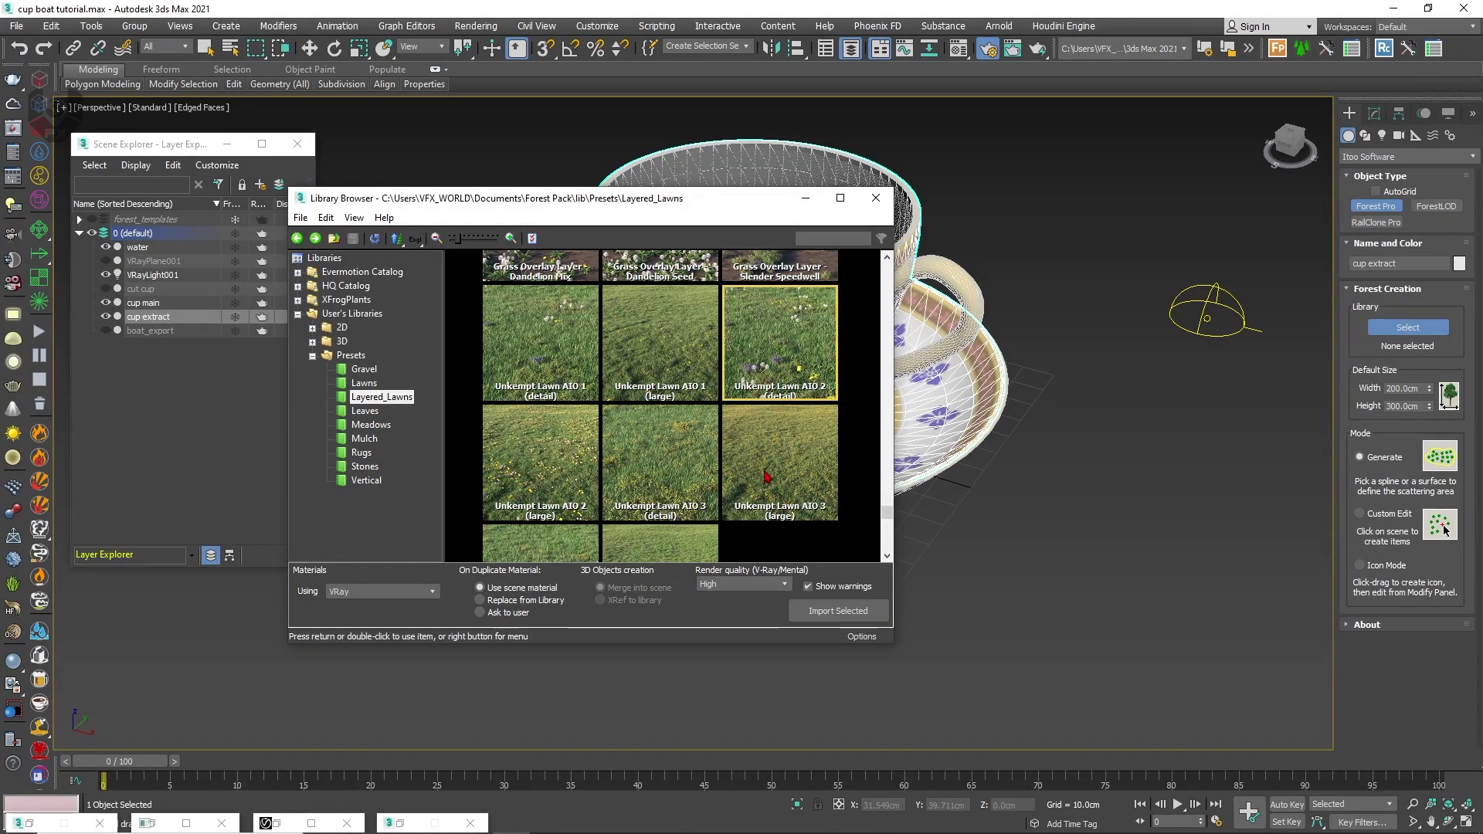
pyautogui.click(838, 612)
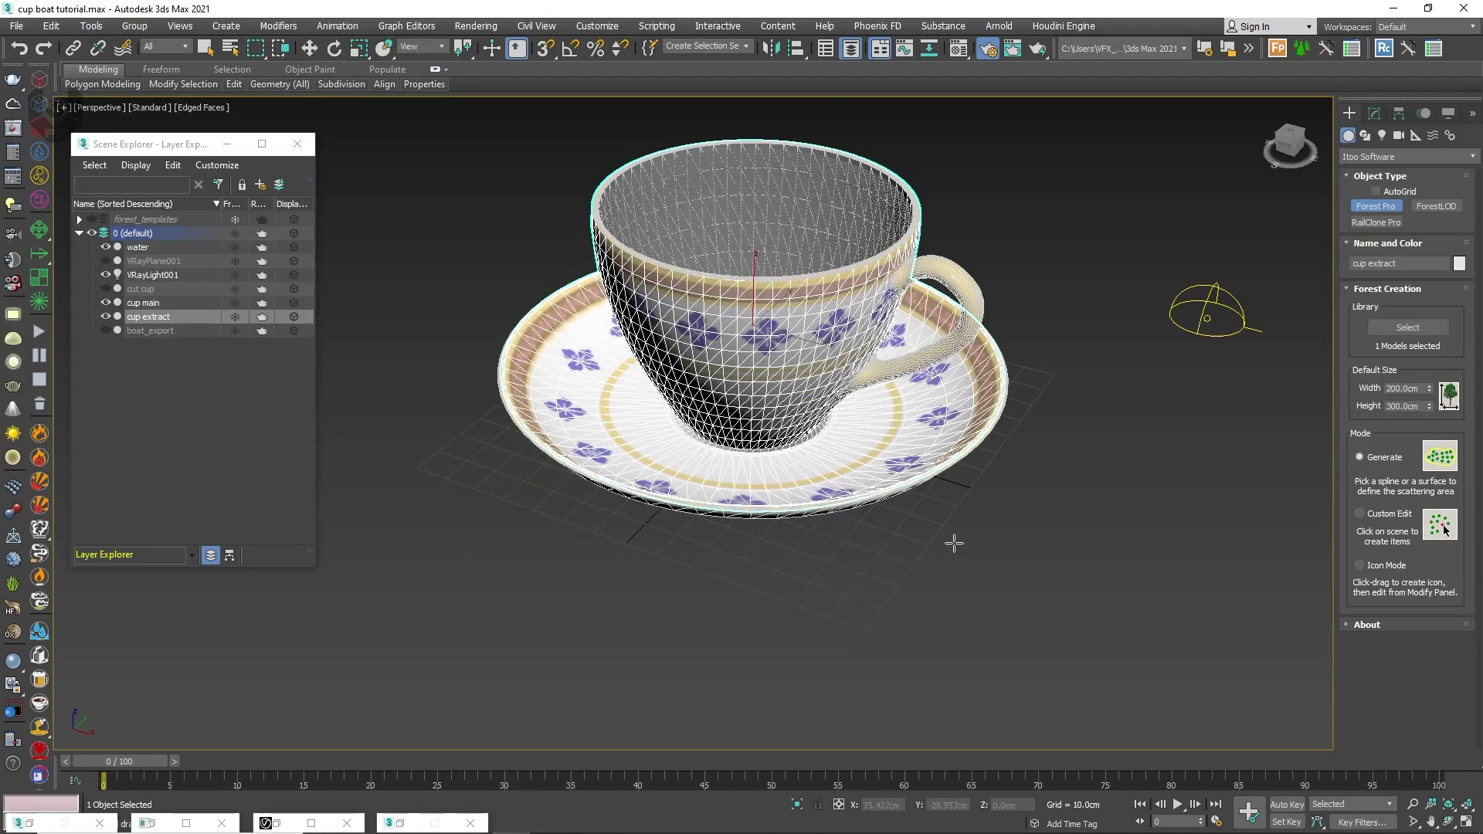
# Scatter the lawn on the cup extract surface, enabling camera clipping and rescaling the XRef objects to the system unit scale
pyautogui.click(789, 380)
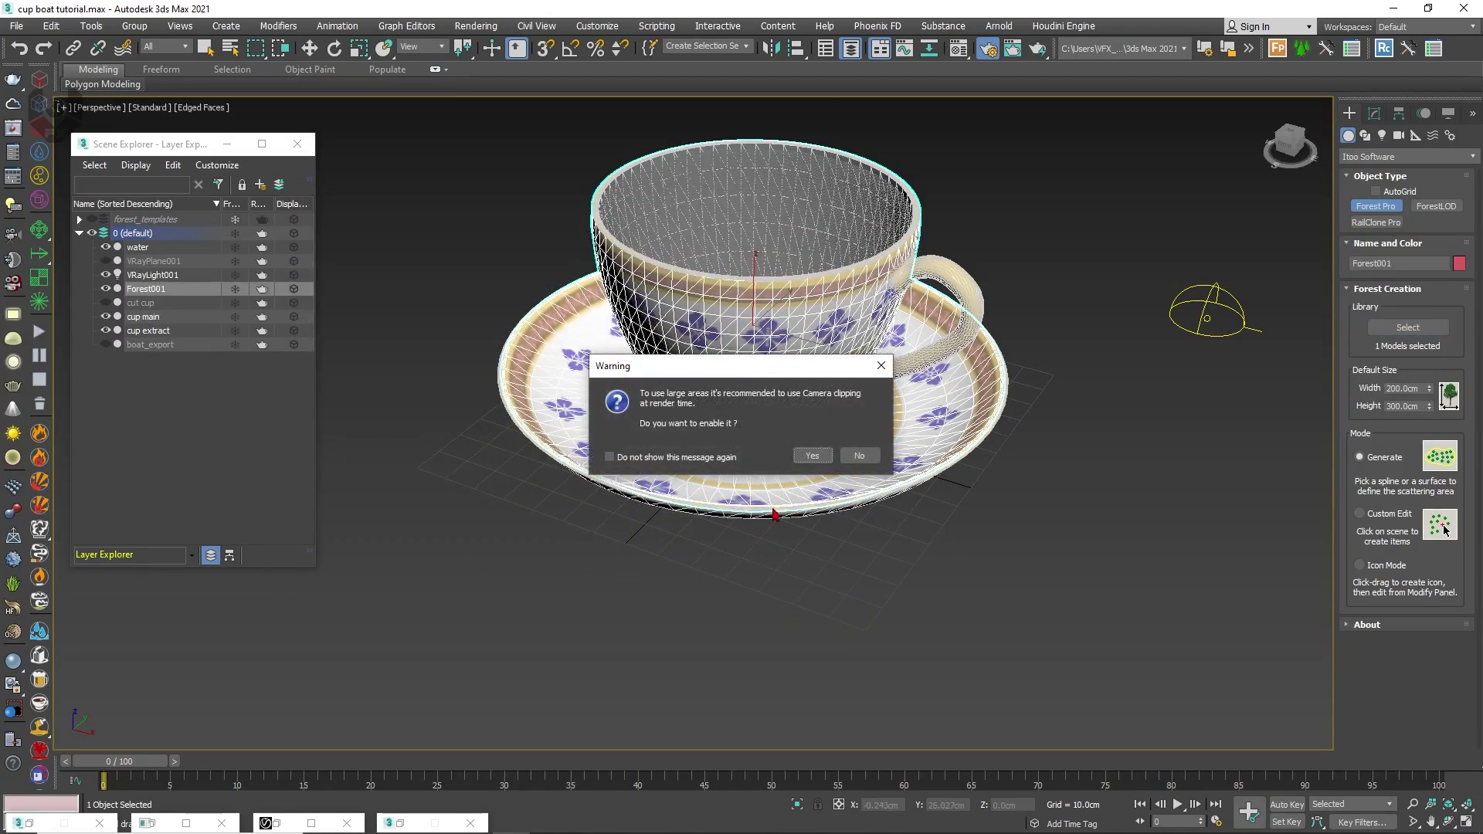
pyautogui.click(810, 455)
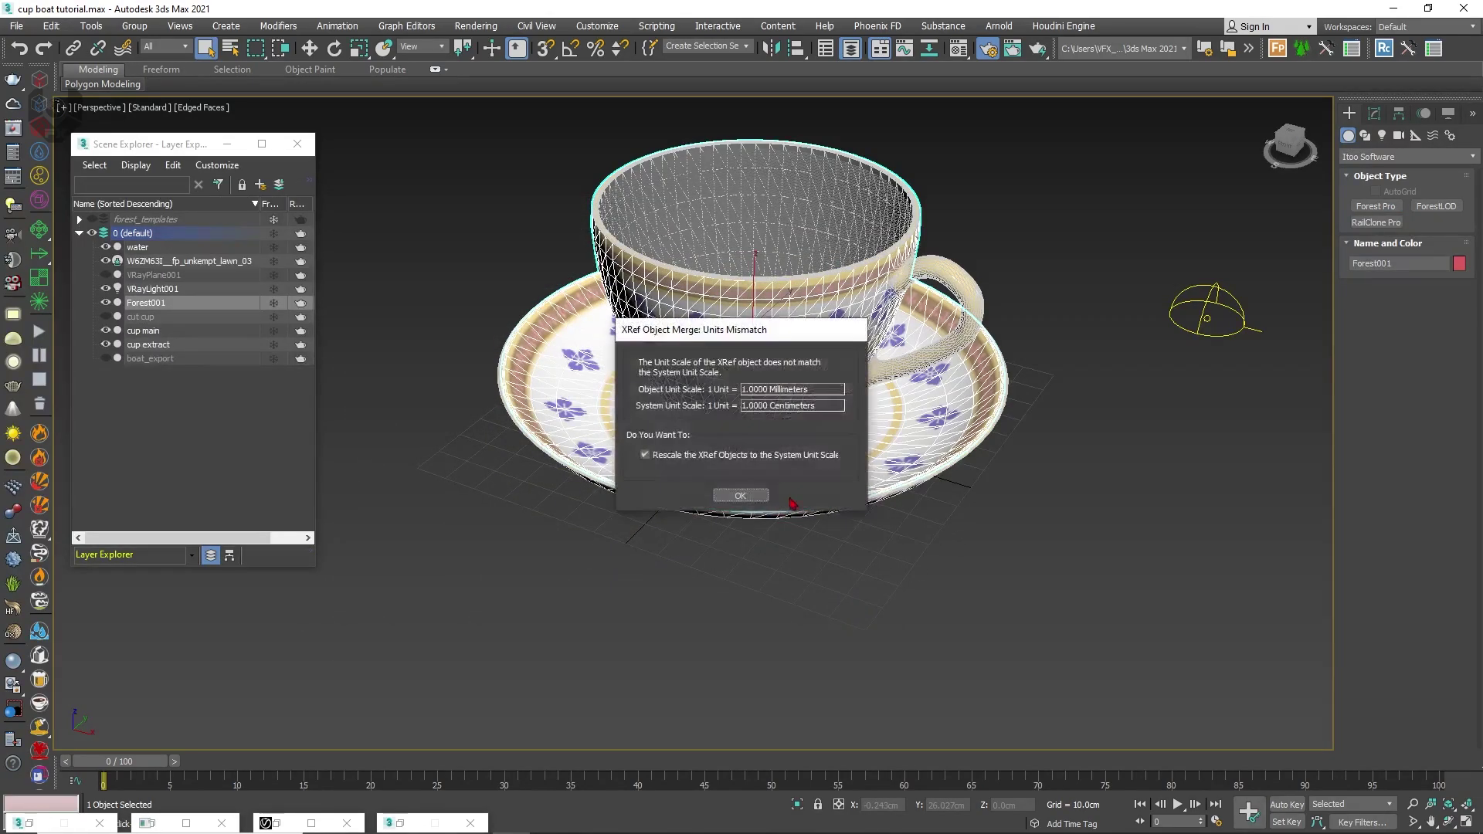
pyautogui.click(757, 502)
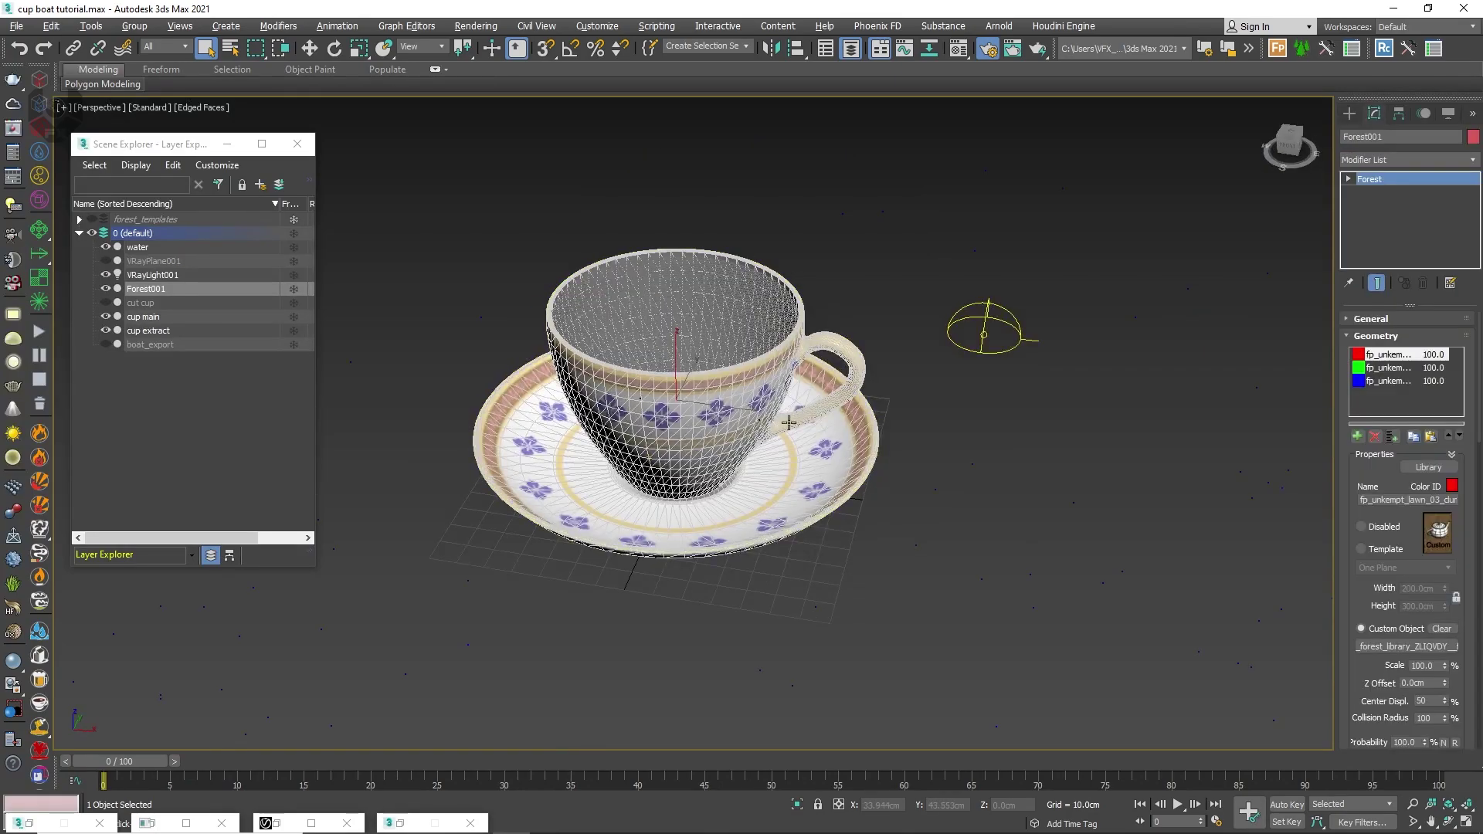
# Examine how the lawn items are scattered around the cup and saucer from several angles and distances
pyautogui.moveTo(782, 365); pyautogui.dragTo(739, 350, button='middle')
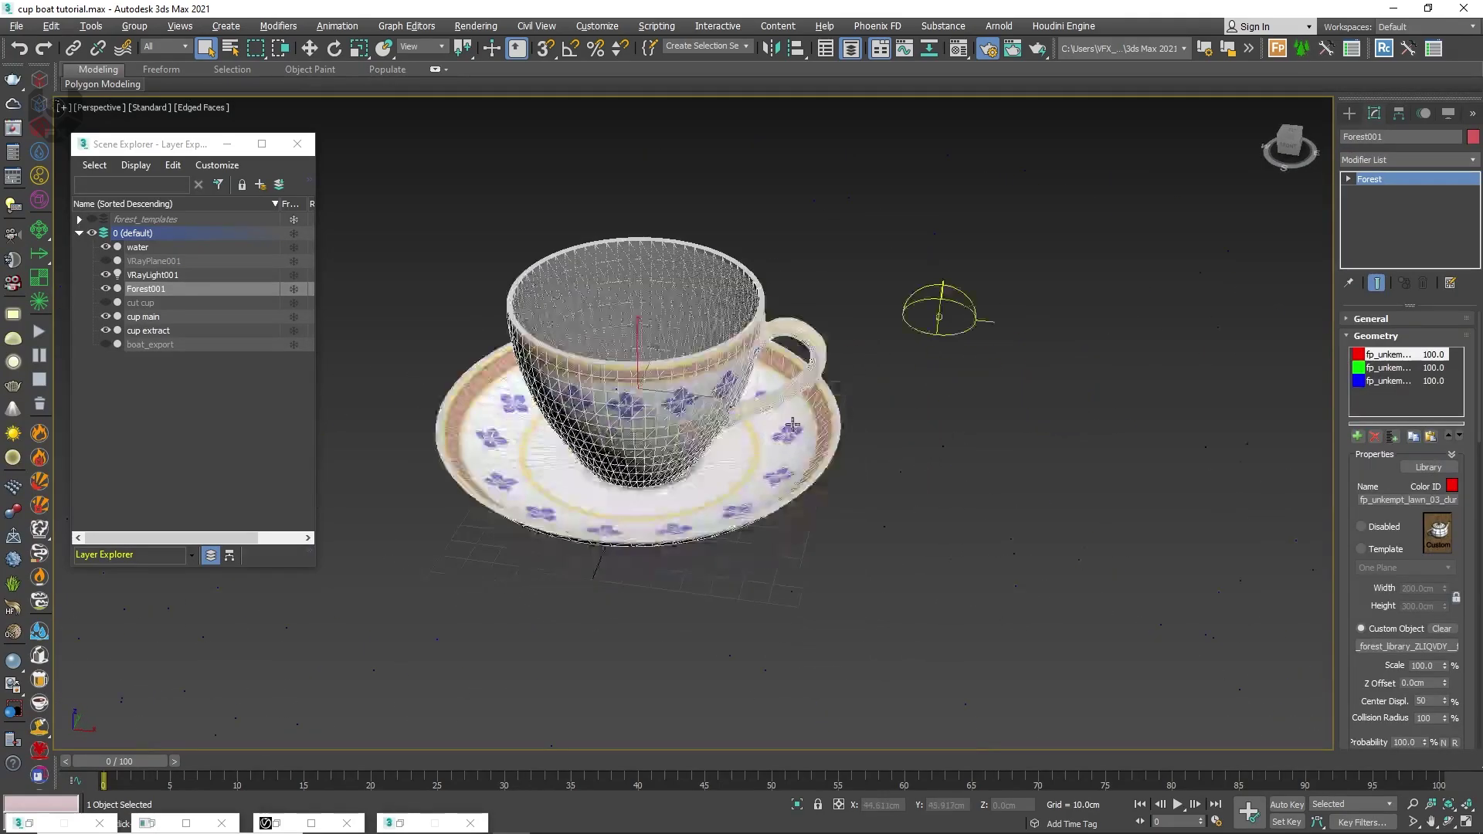
pyautogui.click(309, 49)
pyautogui.scroll(-6, 602, 170)
pyautogui.keyDown('alt'); pyautogui.moveTo(615, 450); pyautogui.dragTo(533, 402, button='middle'); pyautogui.keyUp('alt')
pyautogui.scroll(2, 665, 287)
pyautogui.scroll(8, 668, 286)
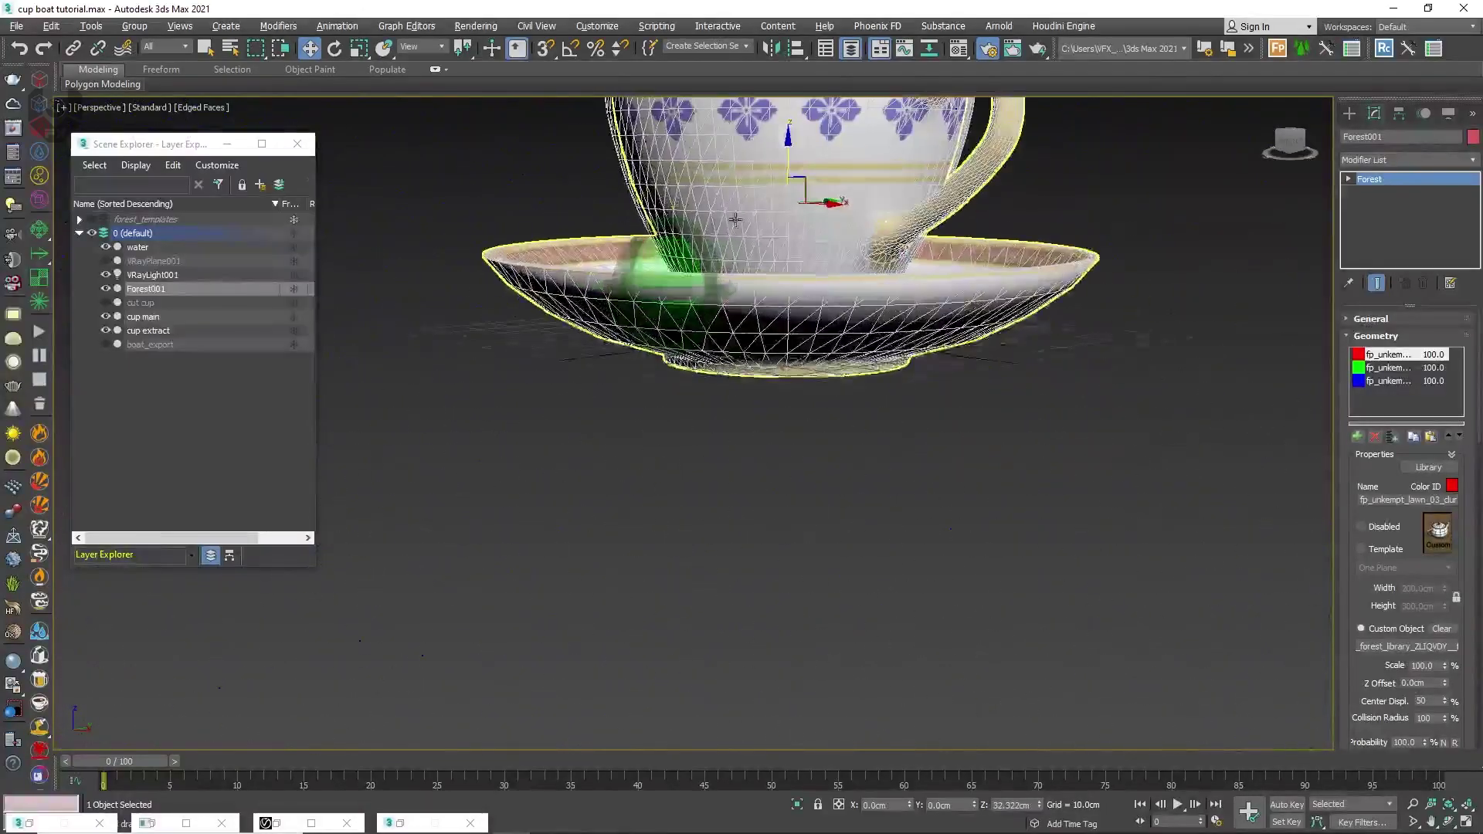
pyautogui.keyDown('alt'); pyautogui.moveTo(668, 287); pyautogui.dragTo(726, 355, button='middle'); pyautogui.keyUp('alt')
pyautogui.moveTo(758, 221); pyautogui.dragTo(753, 522, button='middle')
pyautogui.scroll(-1, 724, 362)
pyautogui.scroll(-1, 723, 362)
pyautogui.keyDown('alt'); pyautogui.moveTo(724, 362); pyautogui.dragTo(722, 377, button='middle'); pyautogui.keyUp('alt')
pyautogui.moveTo(721, 358); pyautogui.dragTo(725, 425, button='middle')
pyautogui.scroll(-5, 1355, 575)
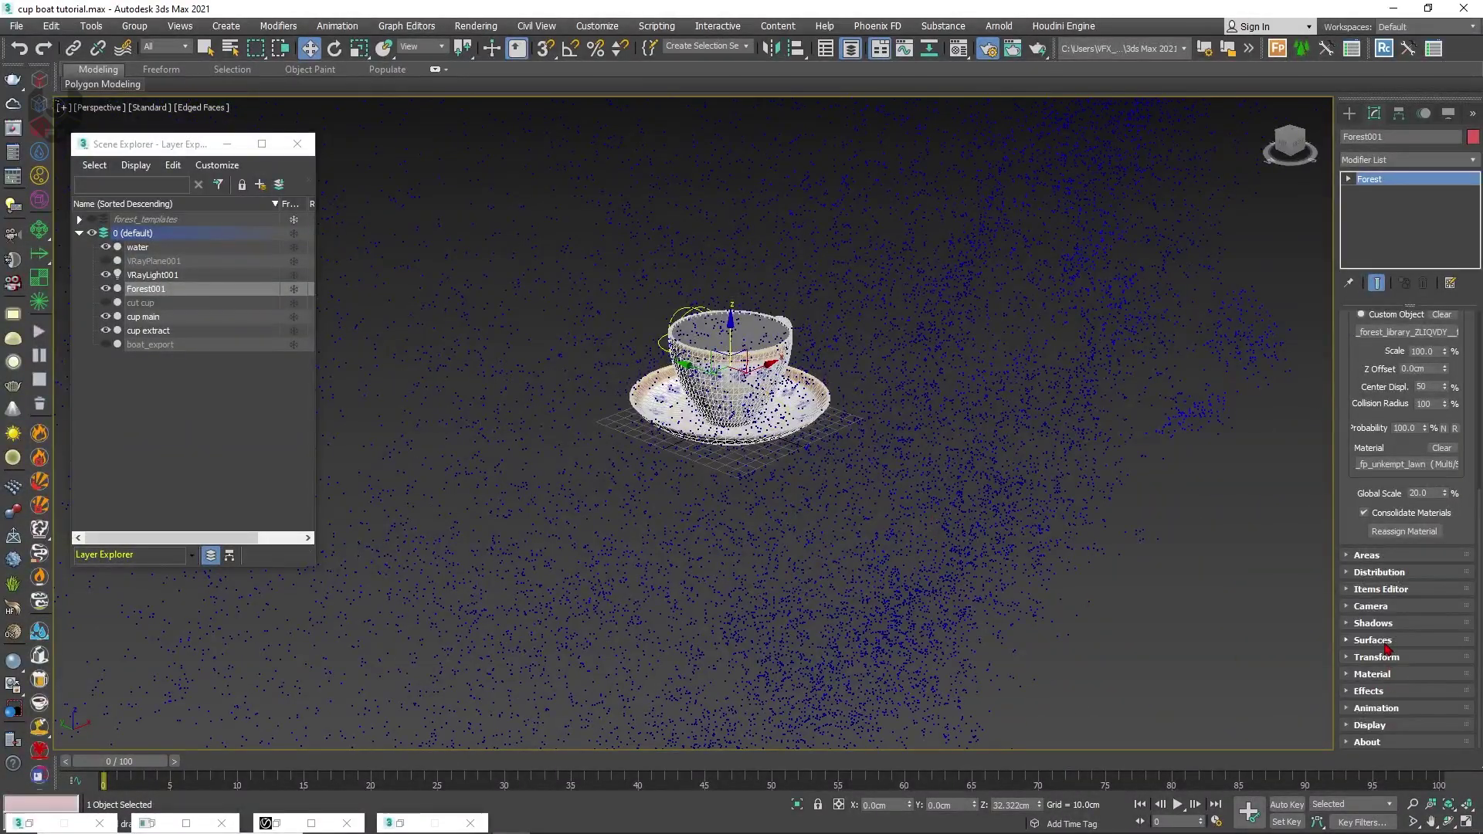
# Switch the forest's surface mode from XY to UV and collapse the Surfaces settings
pyautogui.click(1386, 646)
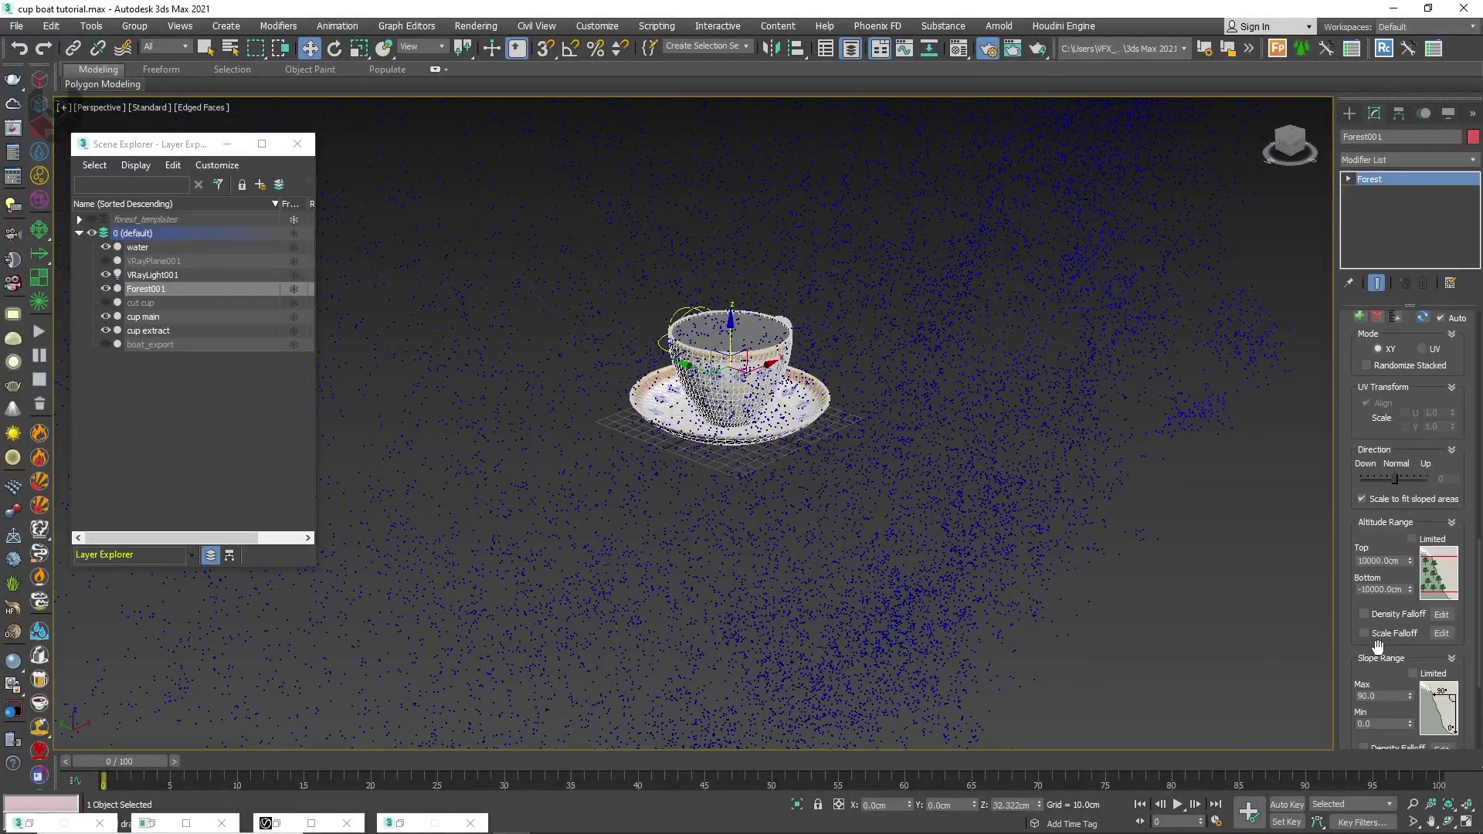
pyautogui.scroll(2, 1365, 409)
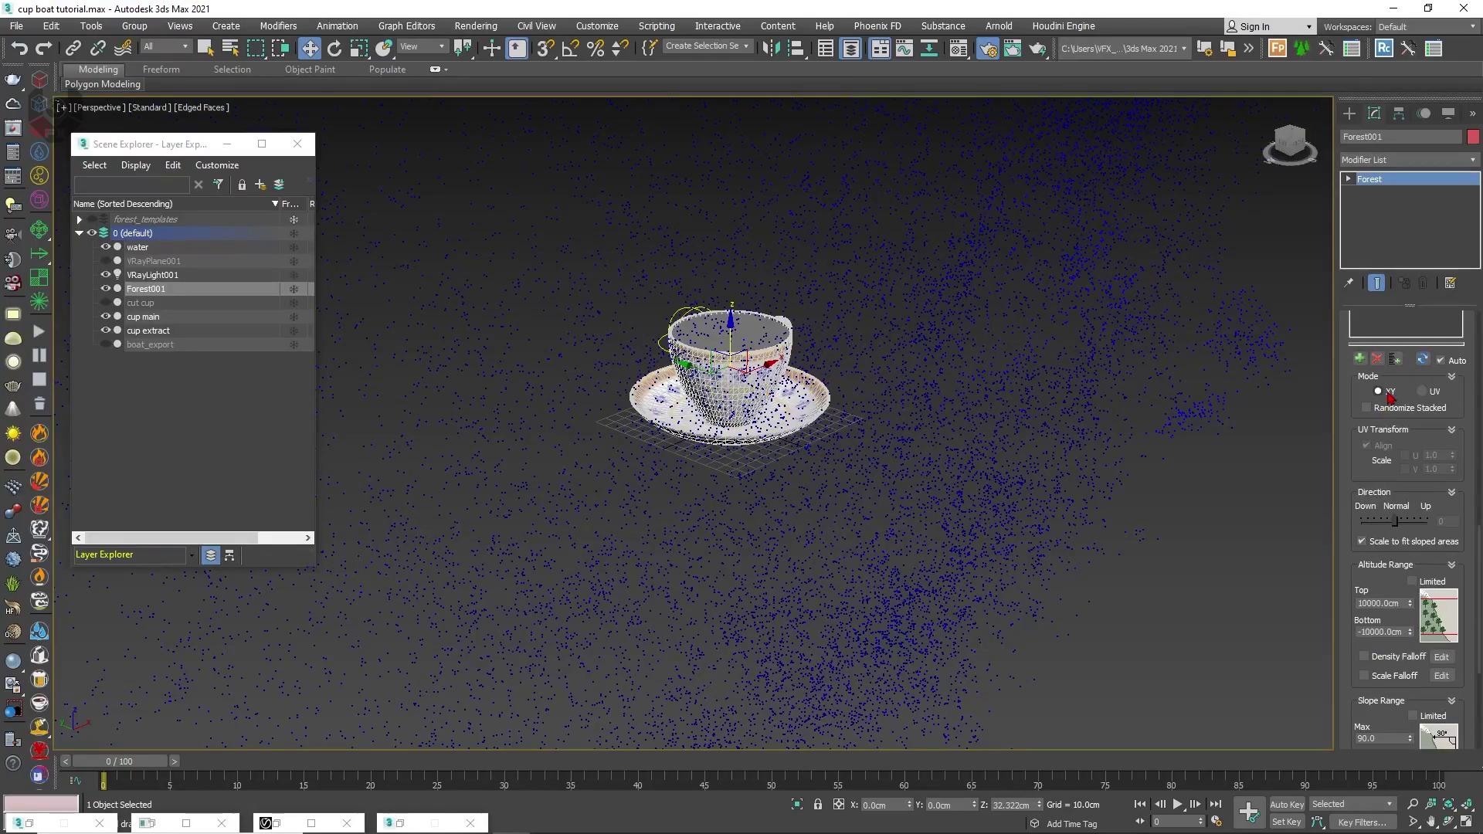
pyautogui.click(1424, 394)
pyautogui.moveTo(1346, 399); pyautogui.dragTo(1328, 624)
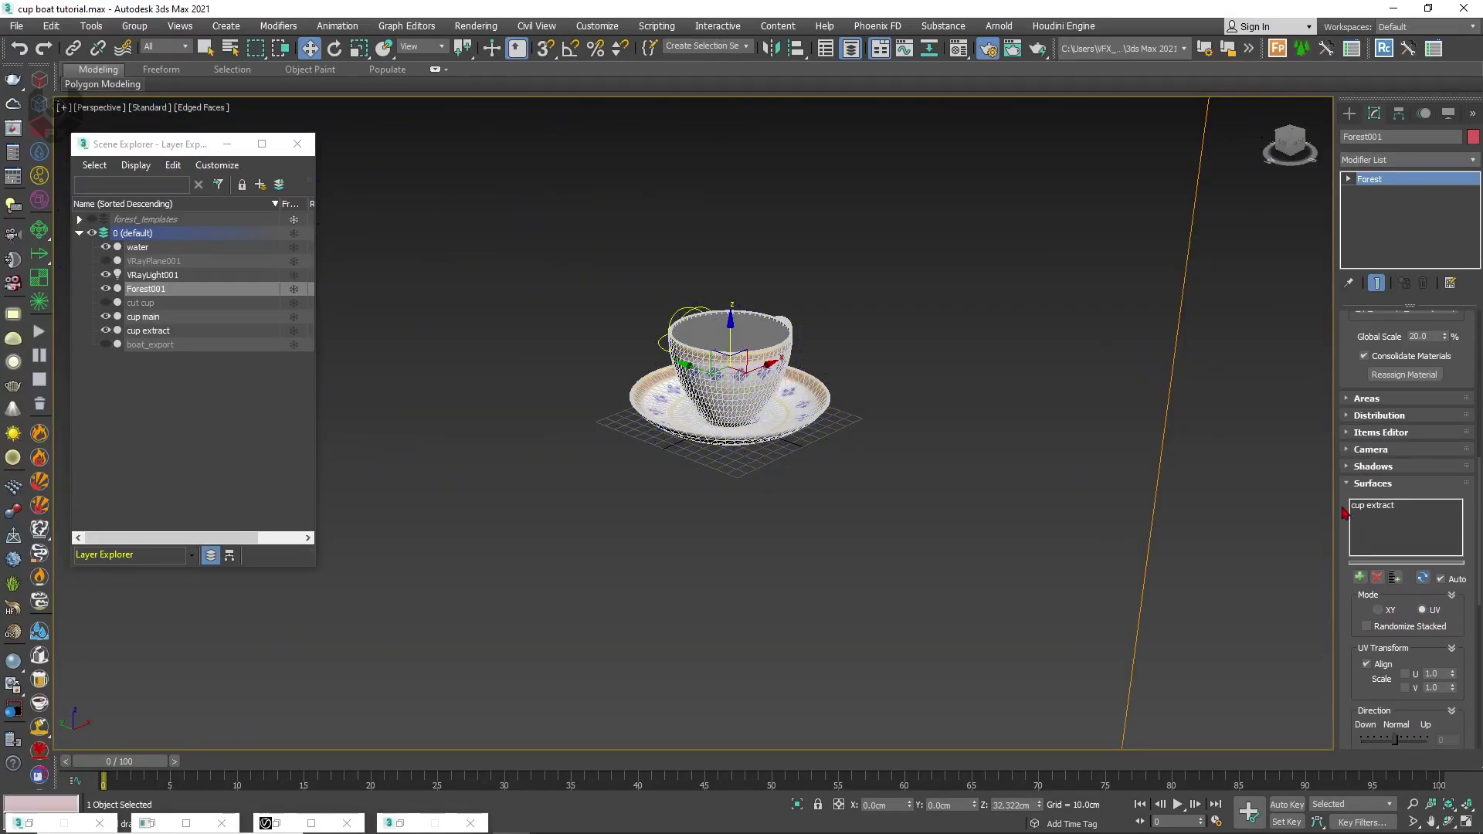
pyautogui.click(1347, 488)
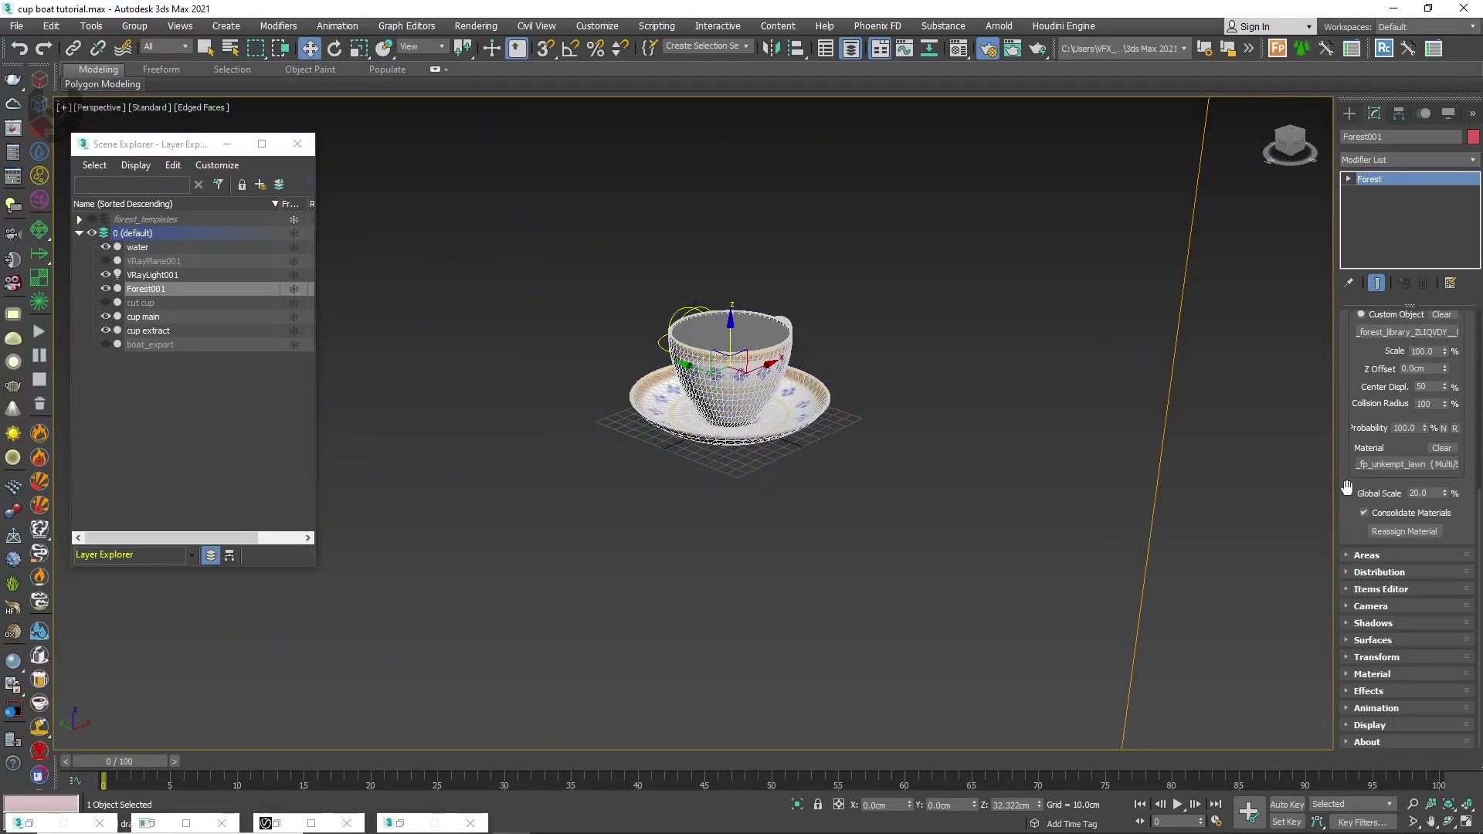
# Set the forest's distribution density to 20 cm in X units
pyautogui.click(1364, 575)
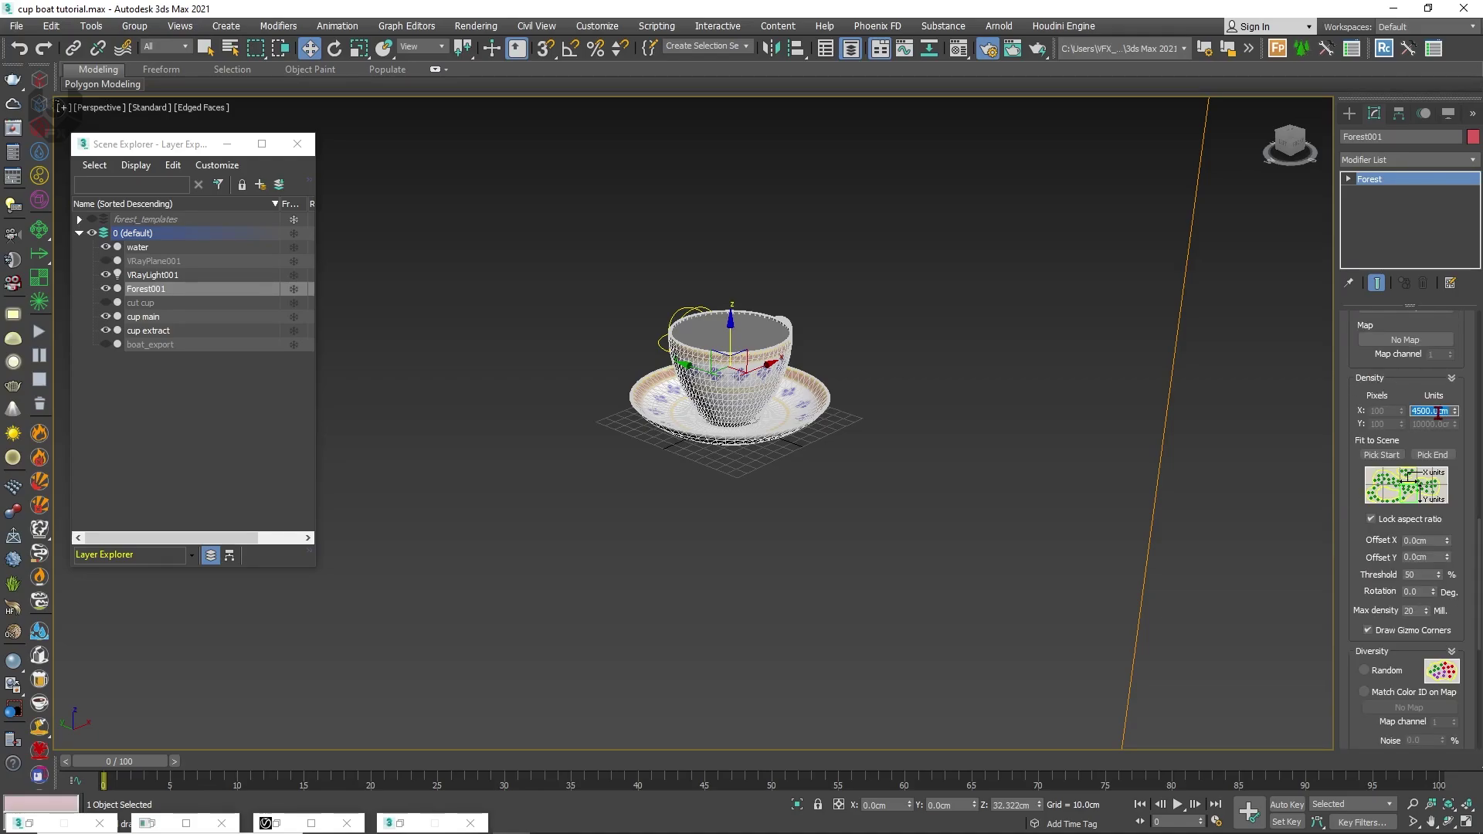
pyautogui.write('20')
pyautogui.press('Return')
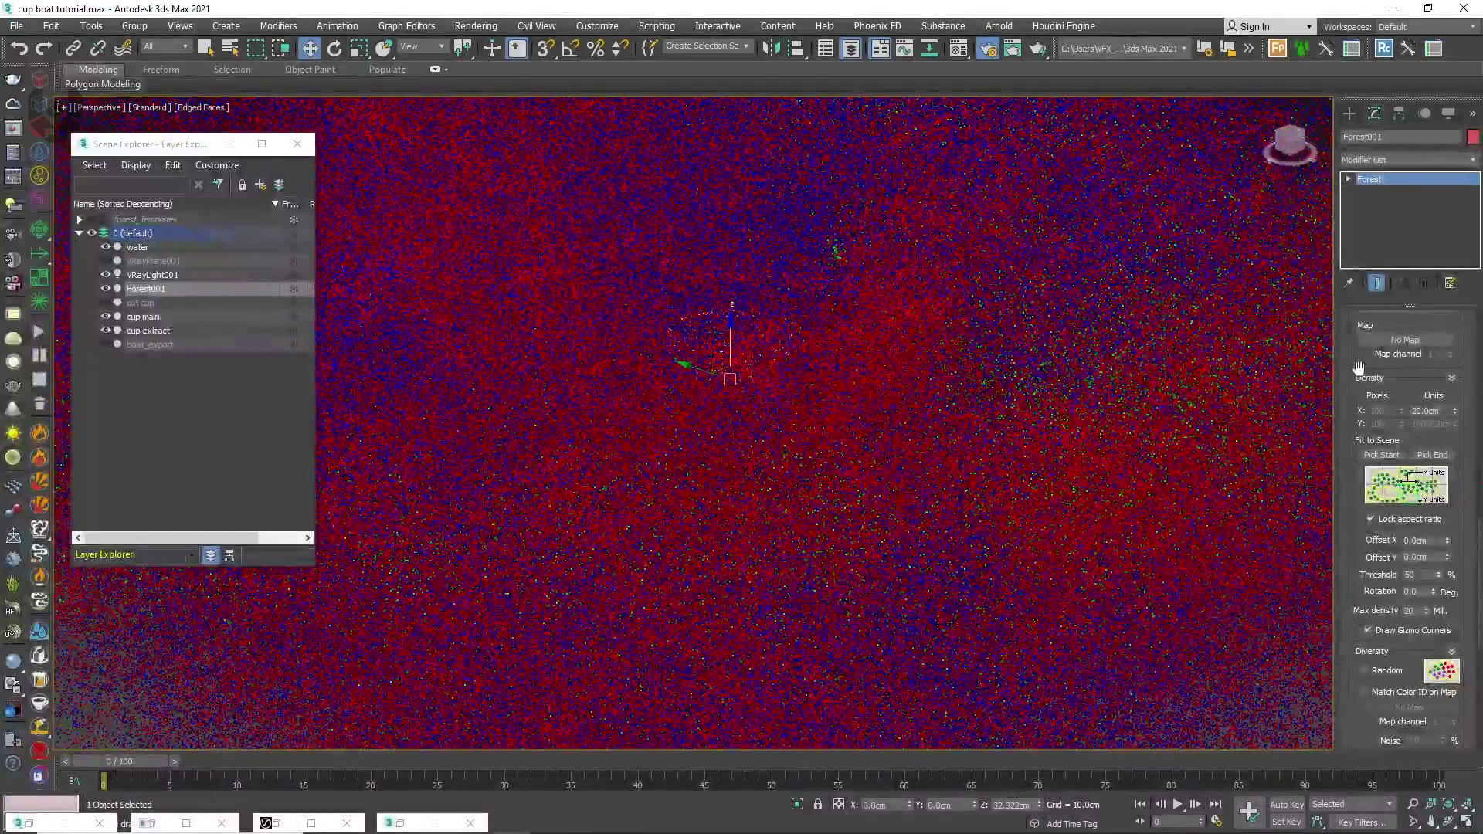
# Set the global scale of the forest's geometry to 1% and check the grass coverage on the cup
pyautogui.moveTo(1358, 396); pyautogui.dragTo(1366, 746)
pyautogui.moveTo(1345, 354); pyautogui.dragTo(1347, 369)
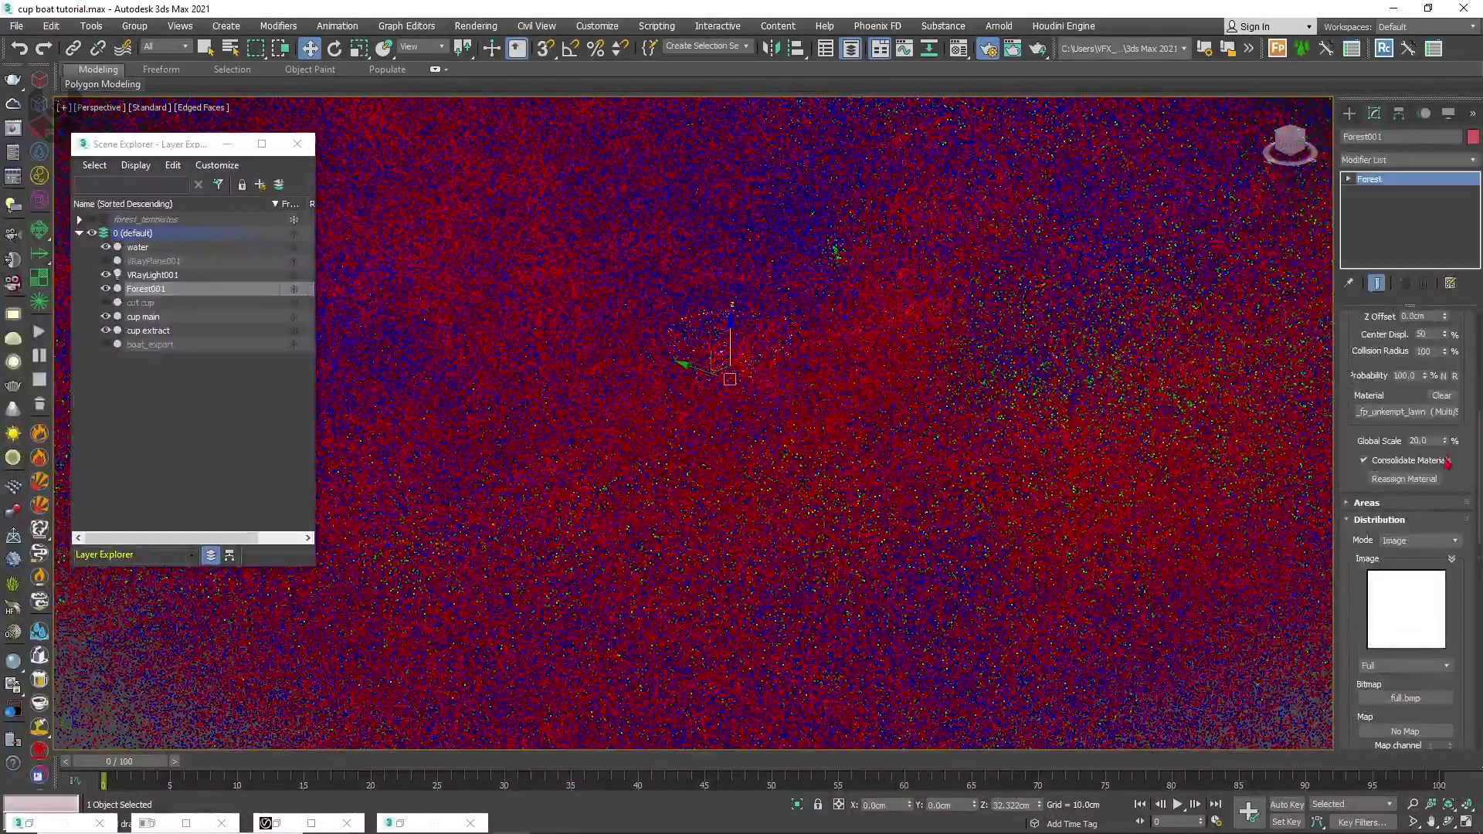
pyautogui.moveTo(1429, 439); pyautogui.dragTo(1400, 441)
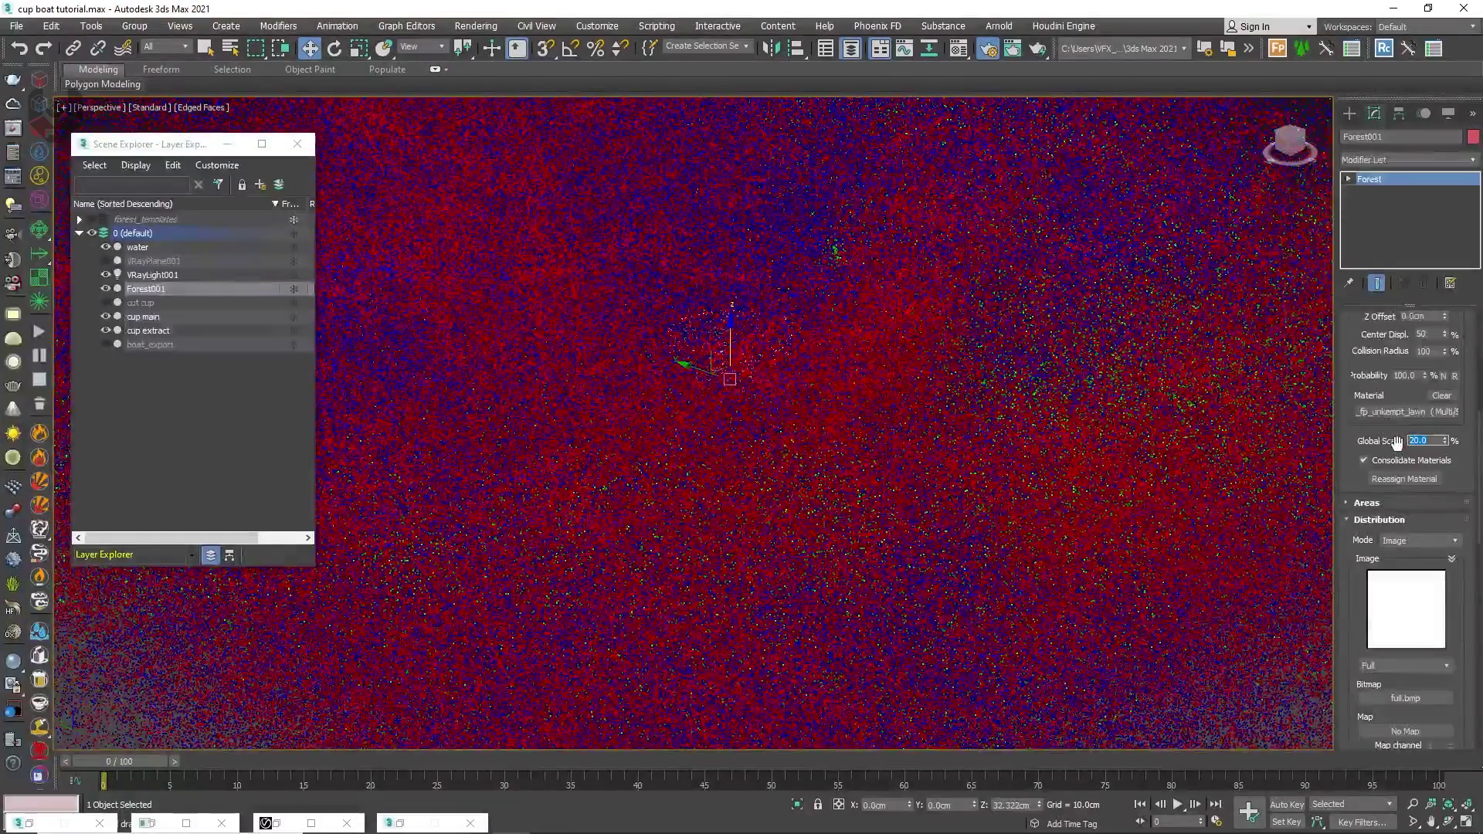
pyautogui.write('1')
pyautogui.press('Return')
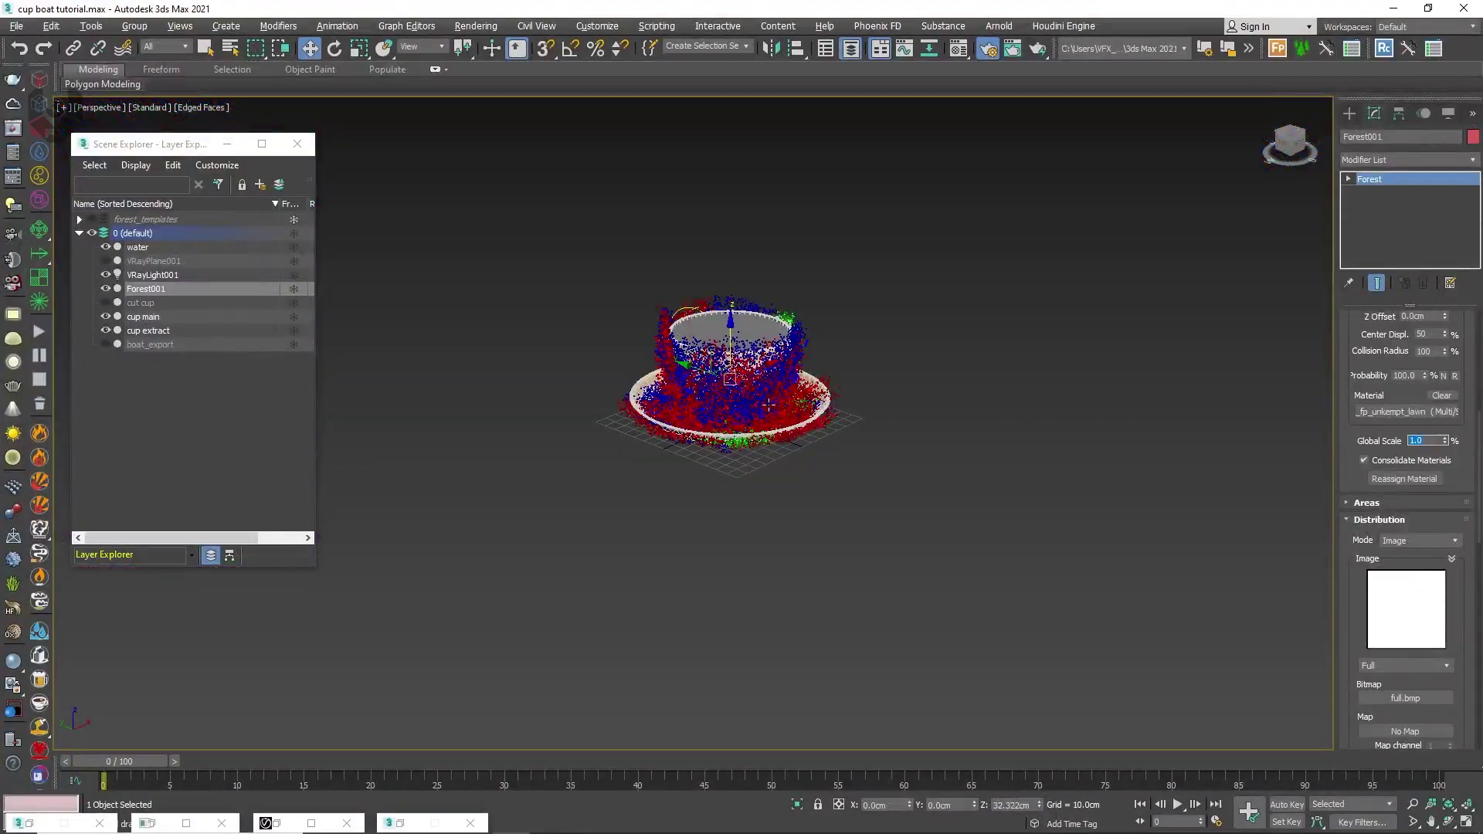
pyautogui.scroll(8, 768, 405)
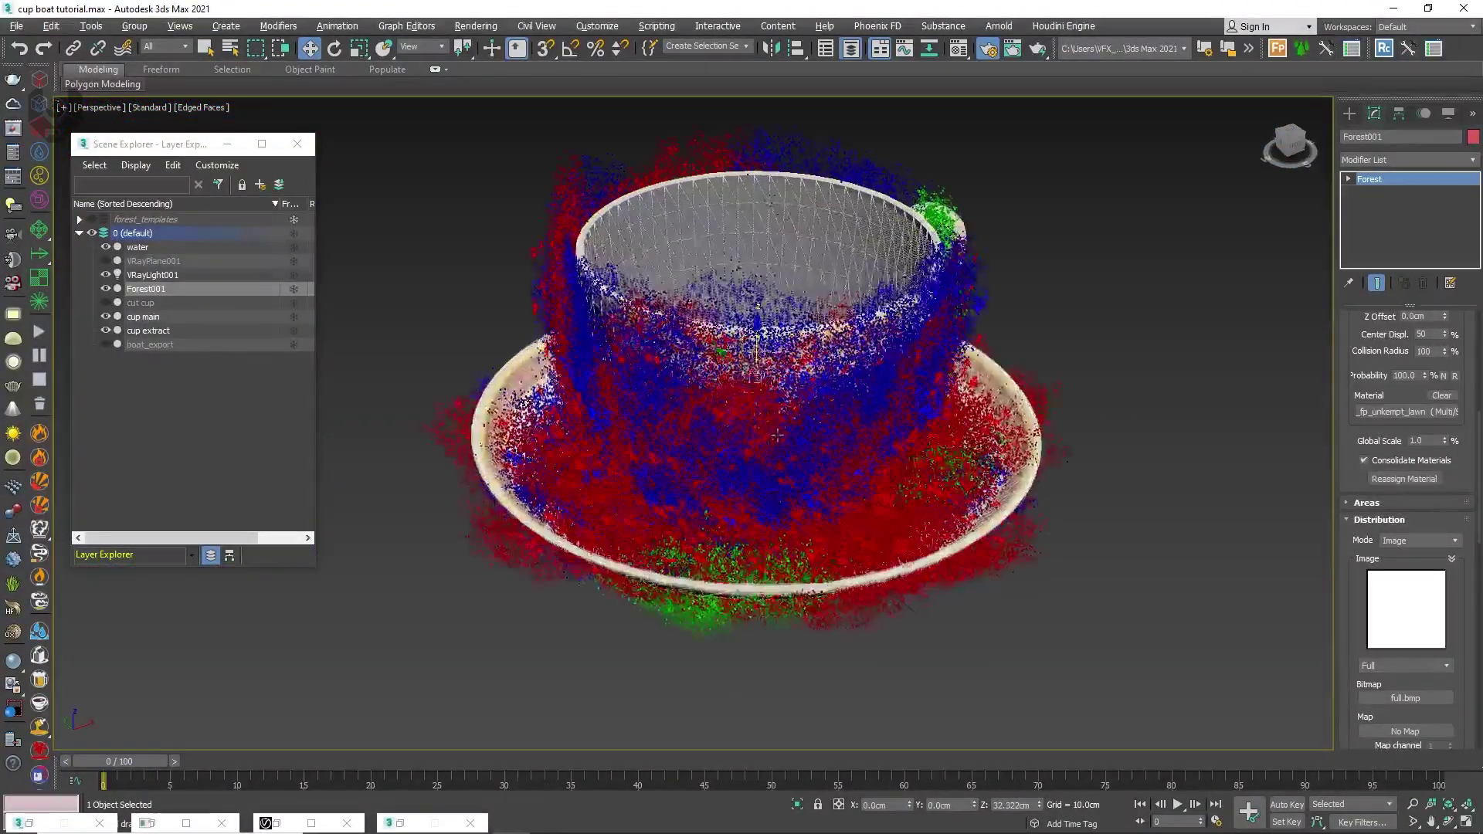
pyautogui.moveTo(777, 435)
pyautogui.keyDown('alt'); pyautogui.mouseDown(button='middle')
pyautogui.moveTo(819, 474)
pyautogui.moveTo(864, 412)
pyautogui.moveTo(792, 422)
pyautogui.moveTo(780, 462)
pyautogui.mouseUp(button='middle'); pyautogui.keyUp('alt')
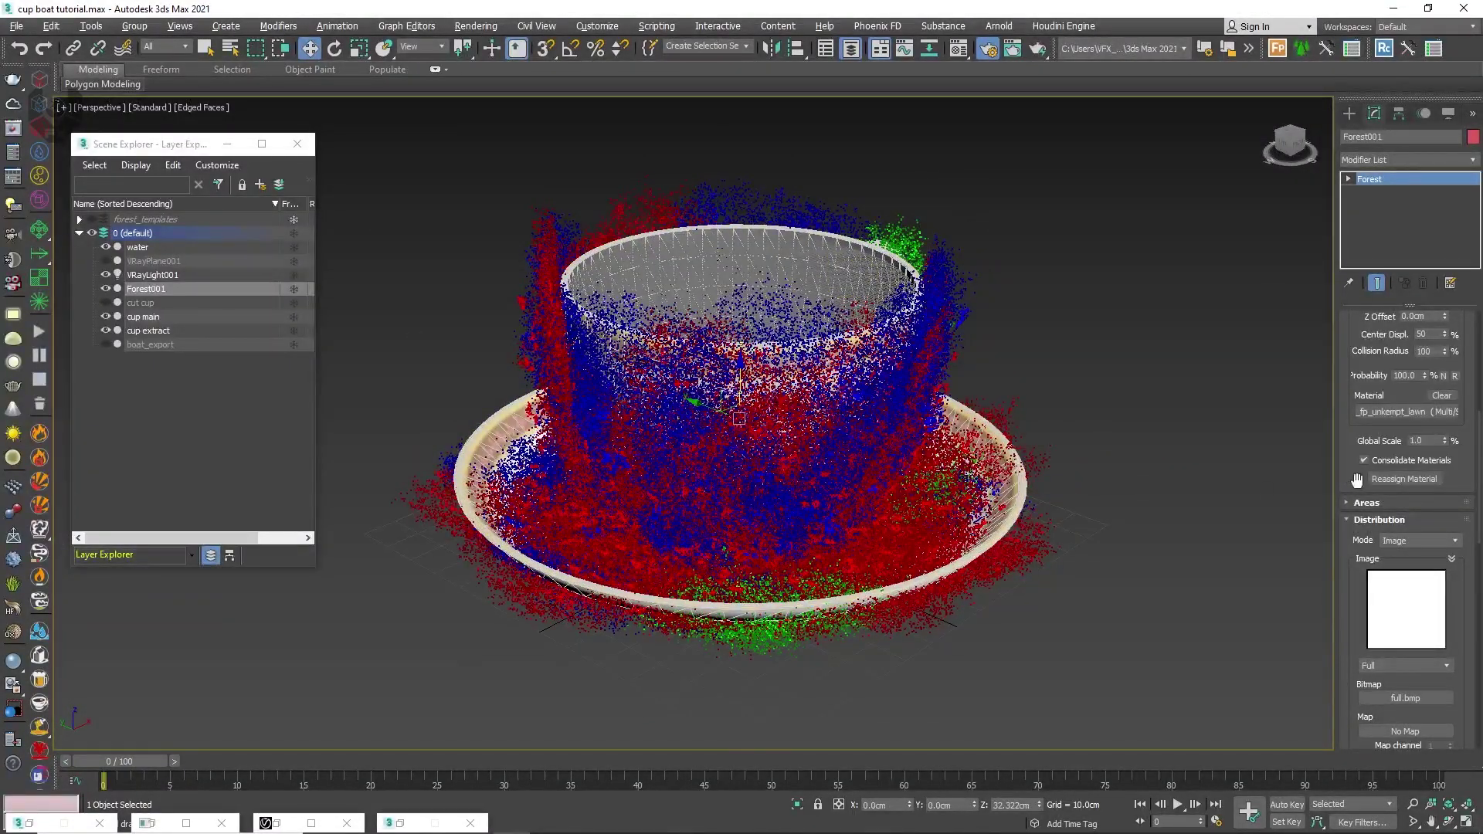
# Change the forest's distribution image from Full to Patches 2
pyautogui.scroll(-2, 1351, 545)
pyautogui.scroll(-2, 1350, 546)
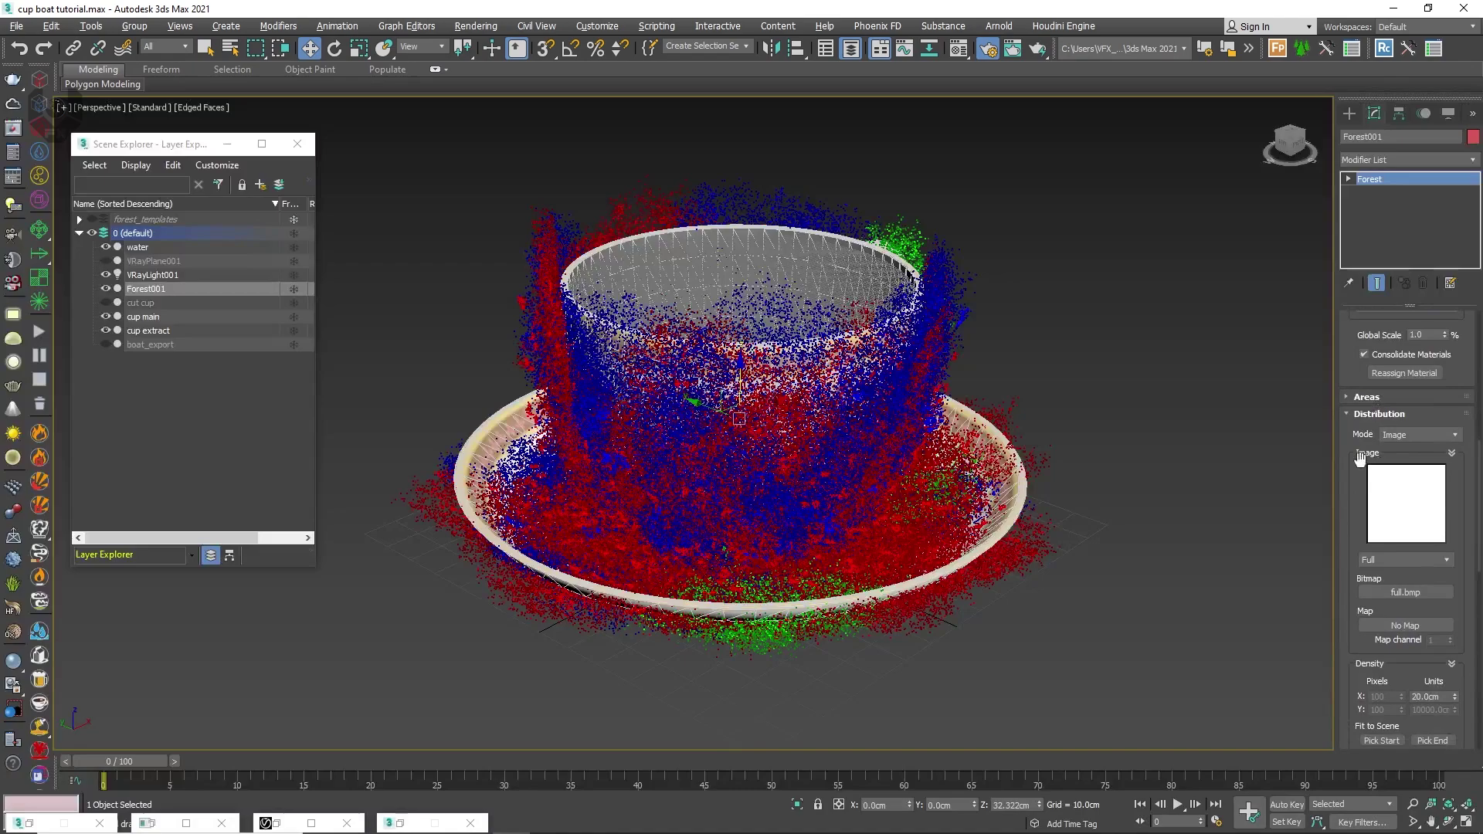
pyautogui.click(1399, 560)
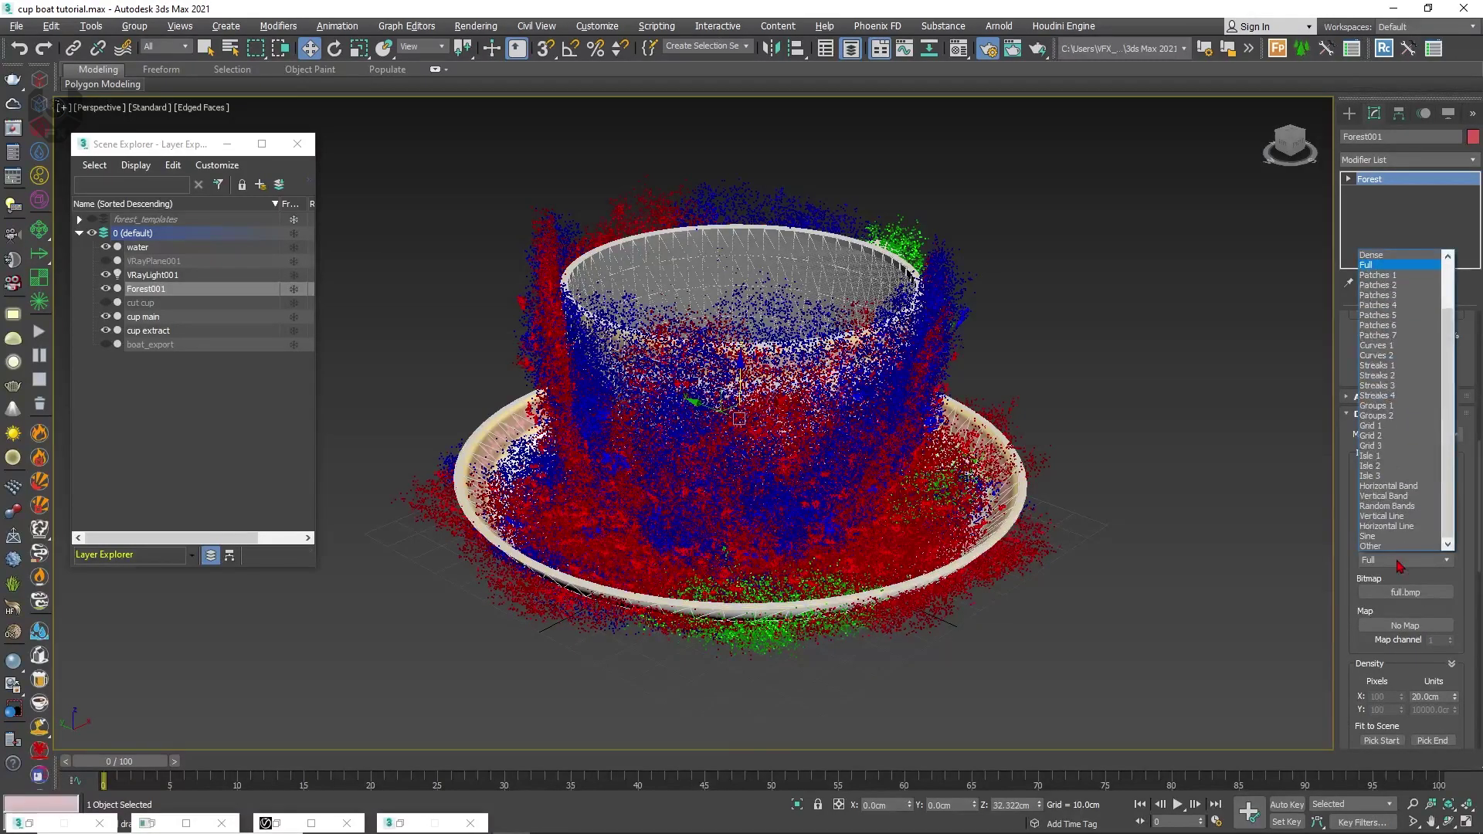
pyautogui.click(1403, 267)
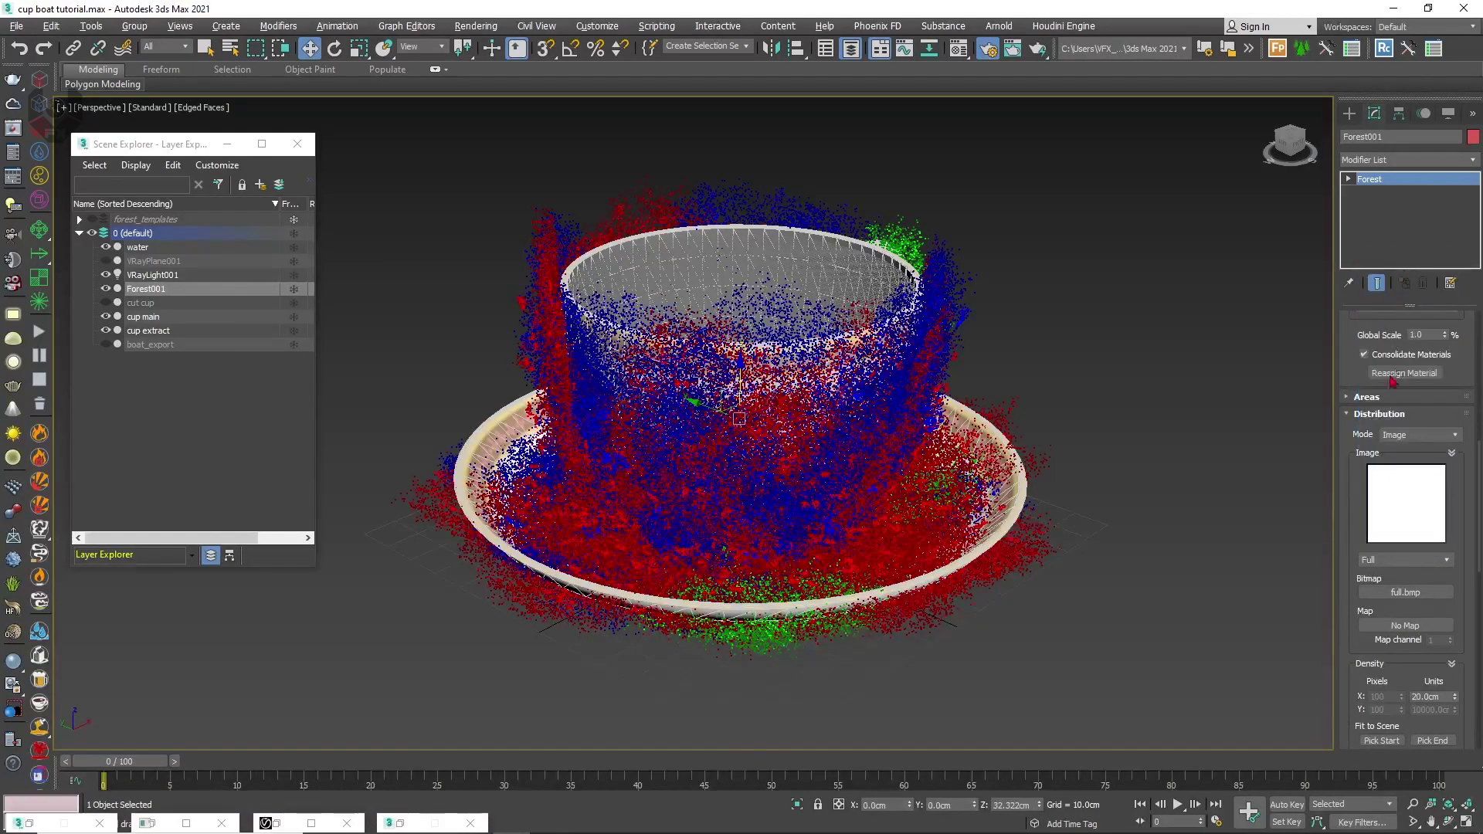
pyautogui.click(1396, 560)
pyautogui.click(1391, 285)
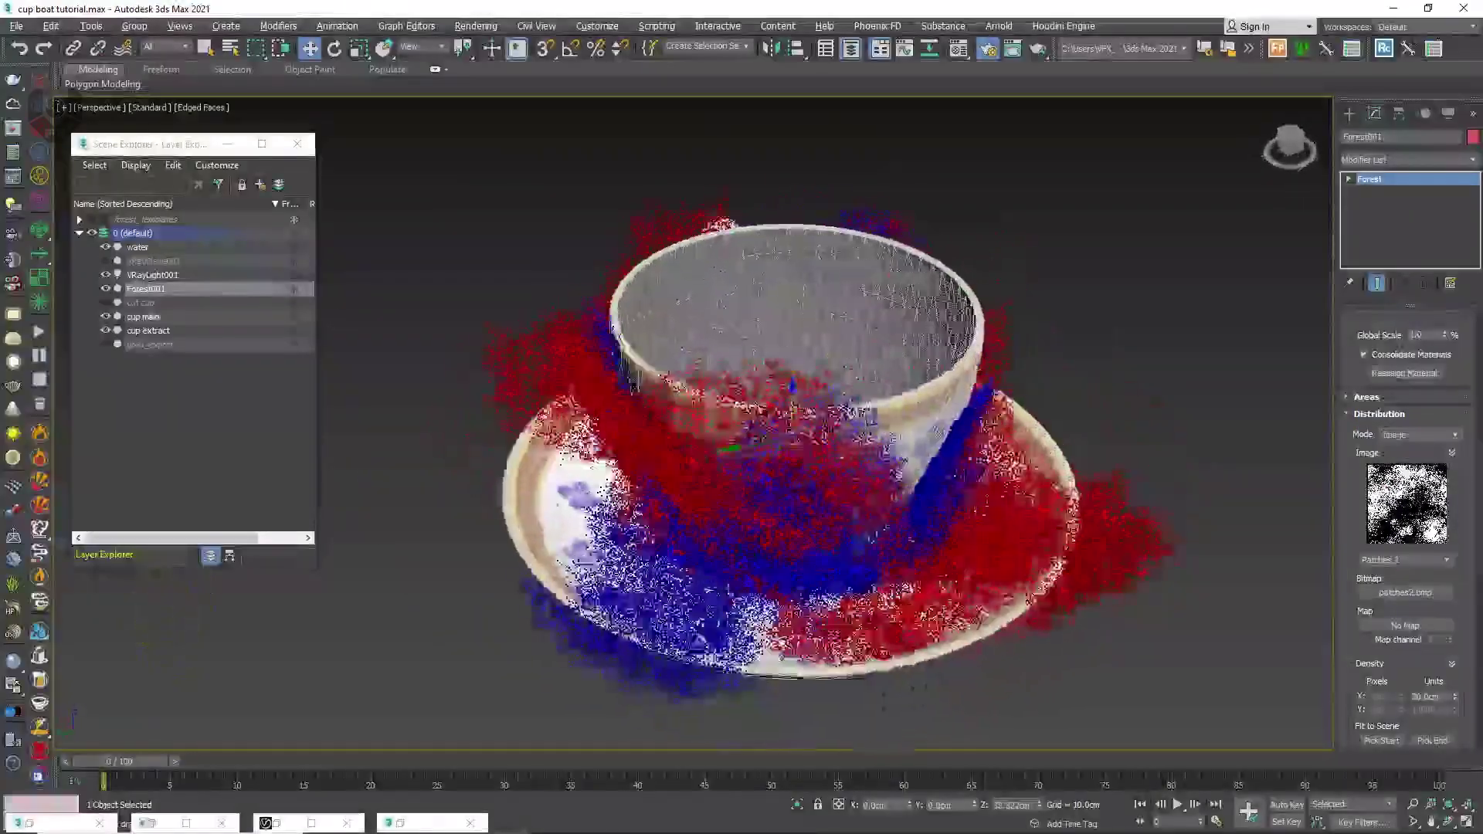
# Try the Dense distribution image on the forest and switch it to Full for complete grass coverage
pyautogui.click(1404, 560)
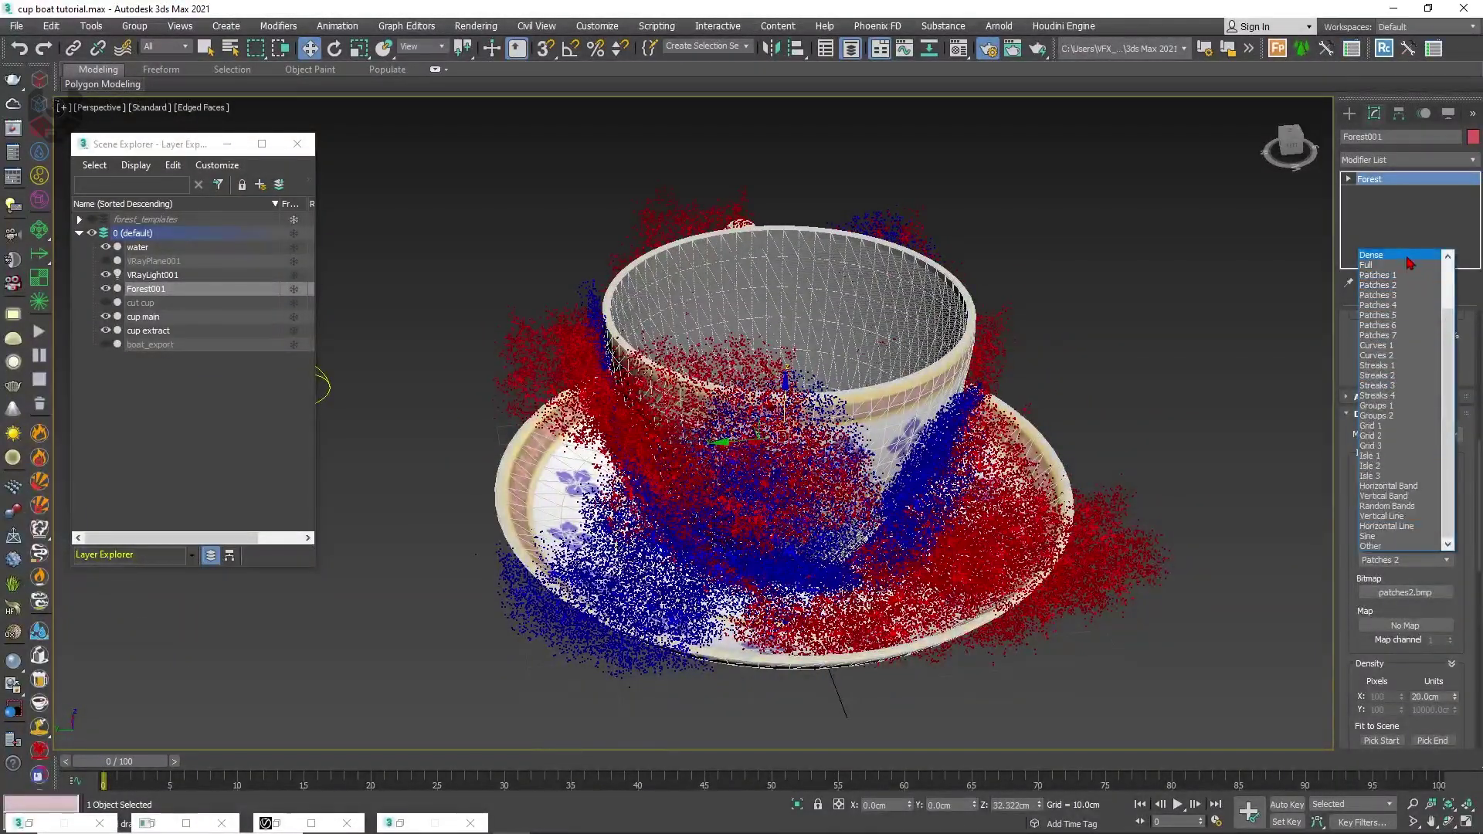
pyautogui.click(1407, 259)
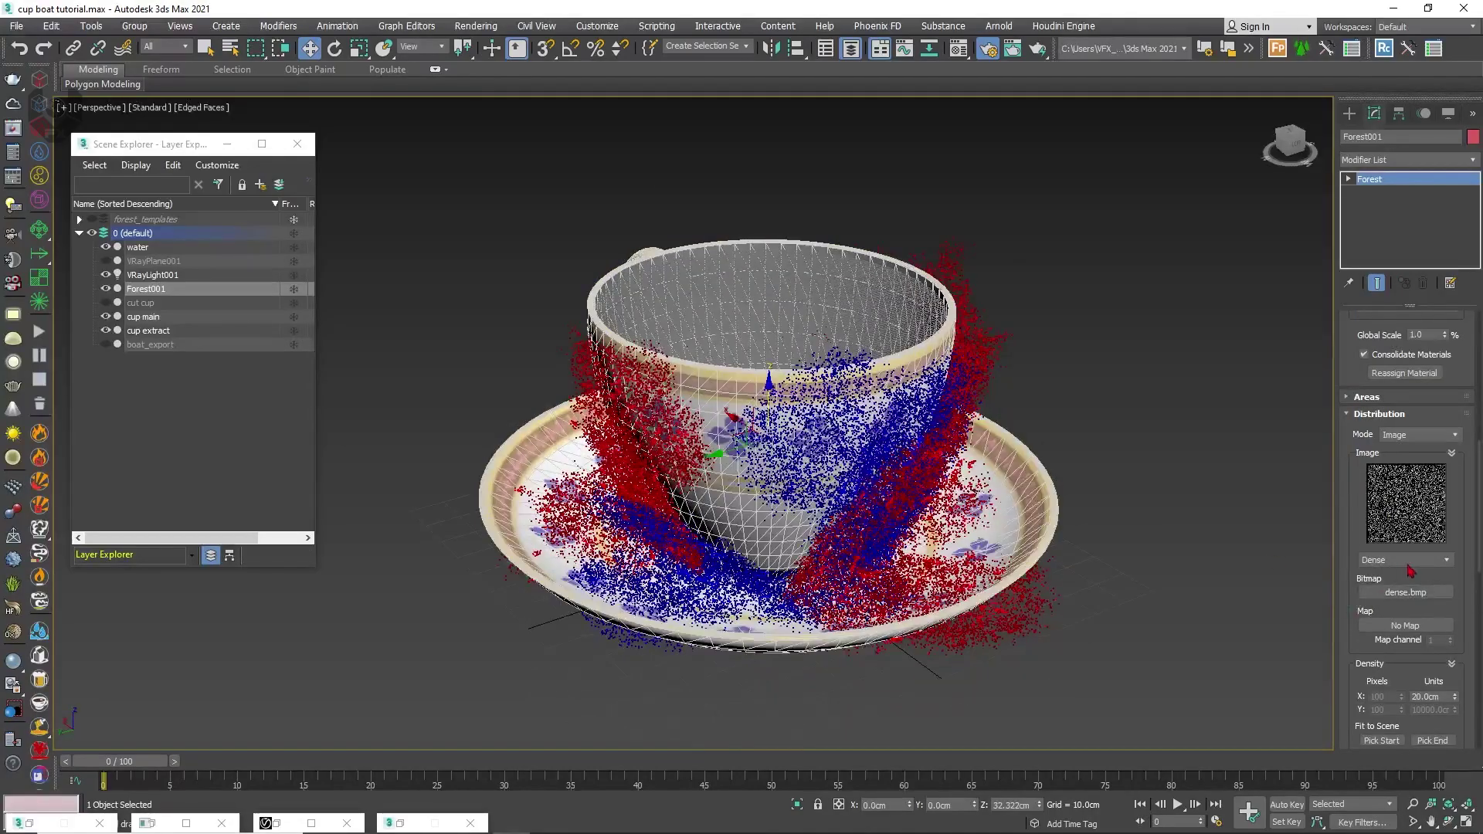
pyautogui.click(1403, 560)
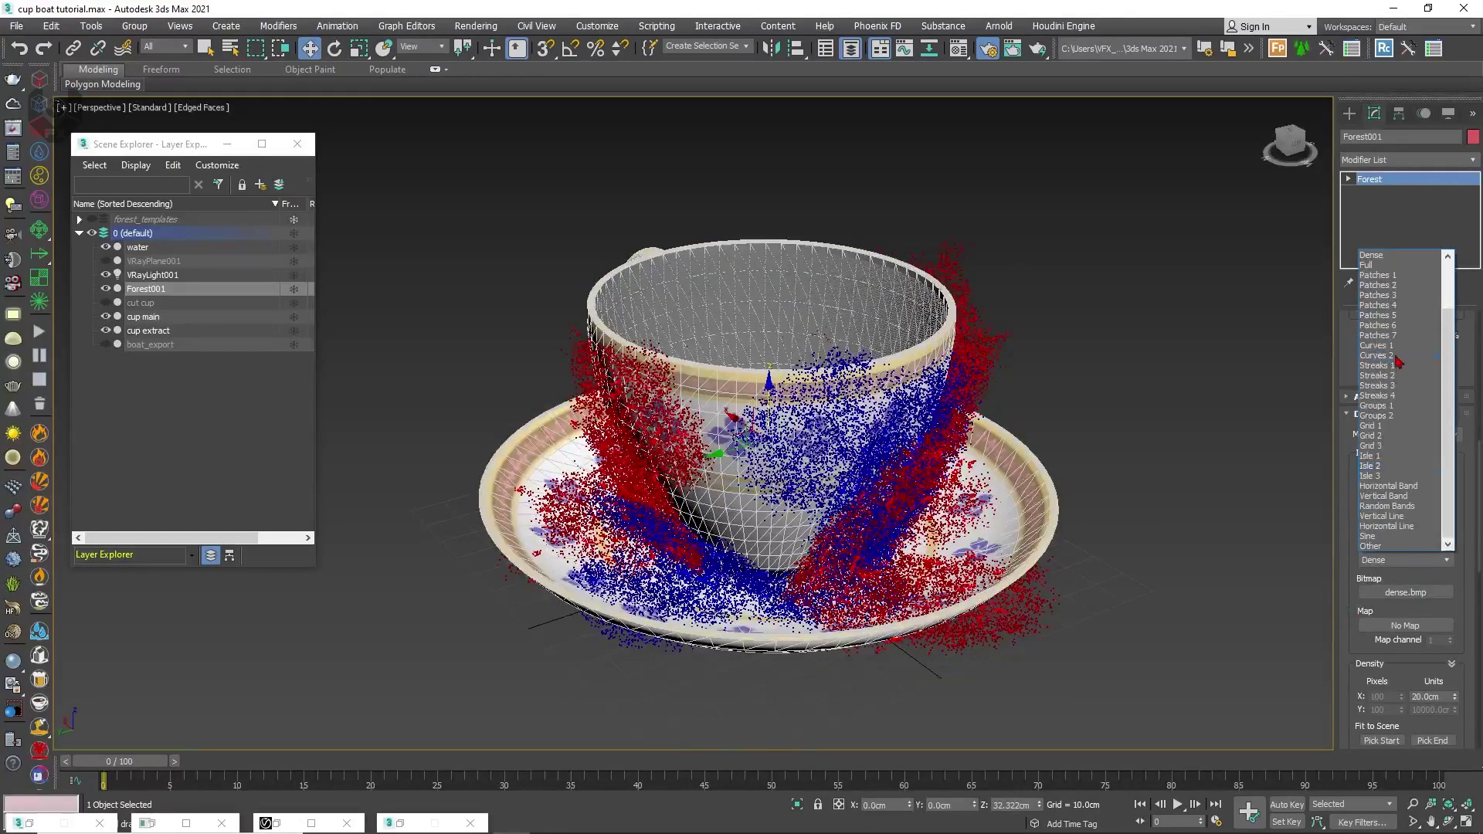
pyautogui.click(1399, 266)
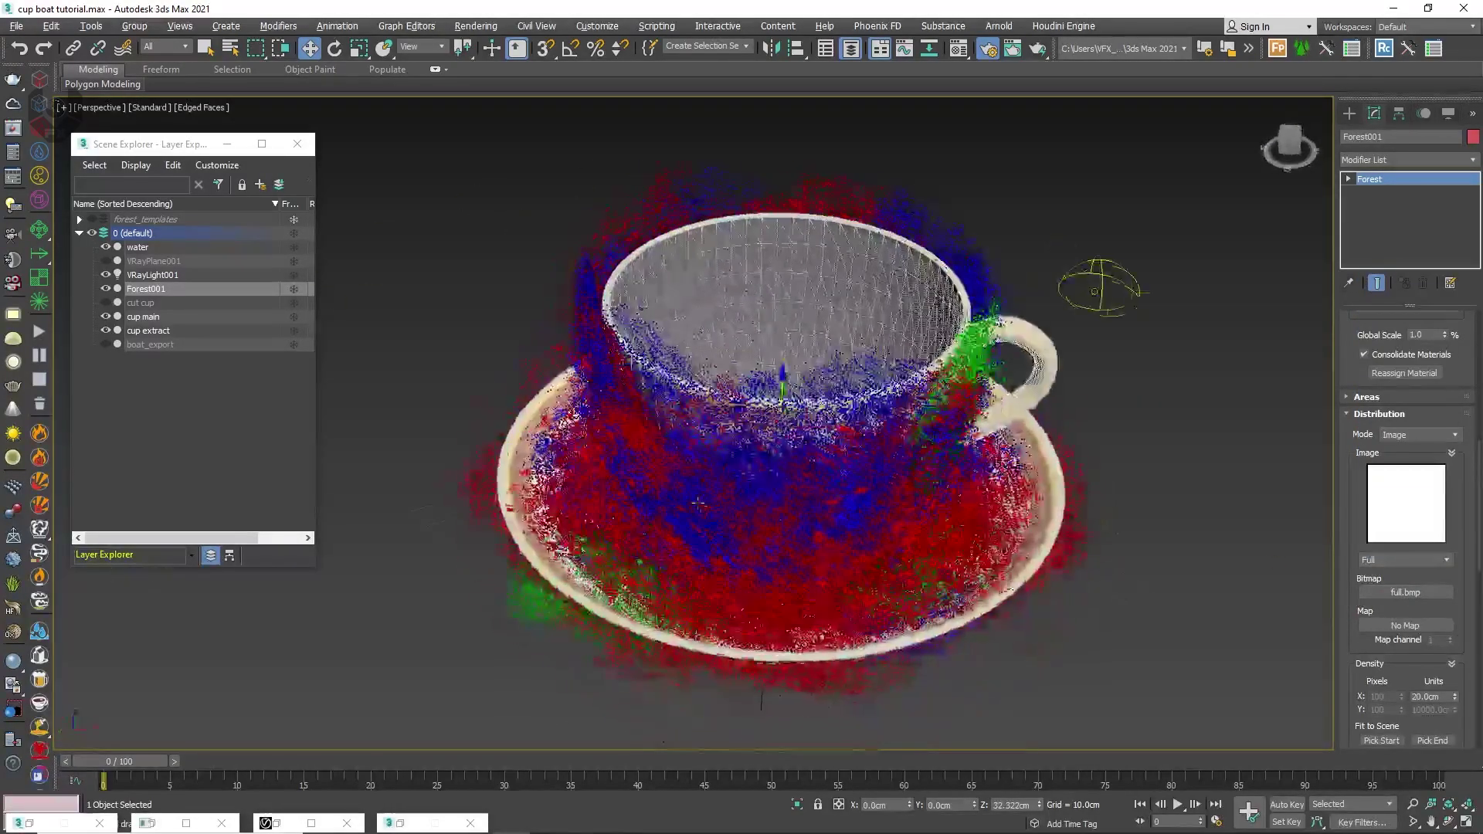
pyautogui.keyDown('alt'); pyautogui.moveTo(698, 504); pyautogui.dragTo(809, 466, button='middle'); pyautogui.keyUp('alt')
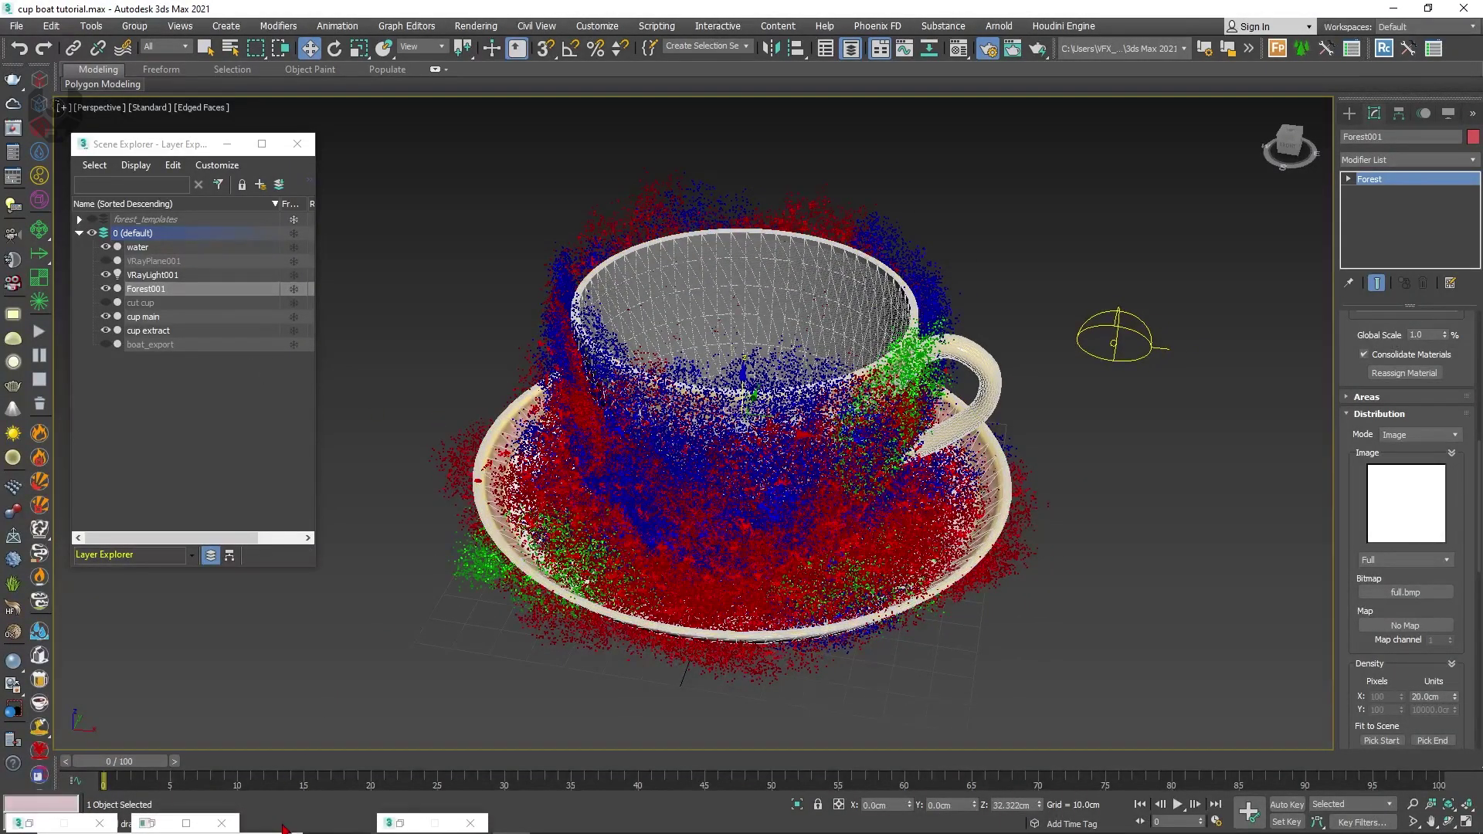
# Restore the V-Ray frame buffer and start an interactive render of the grass-covered cup
pyautogui.click(267, 823)
pyautogui.click(1195, 193)
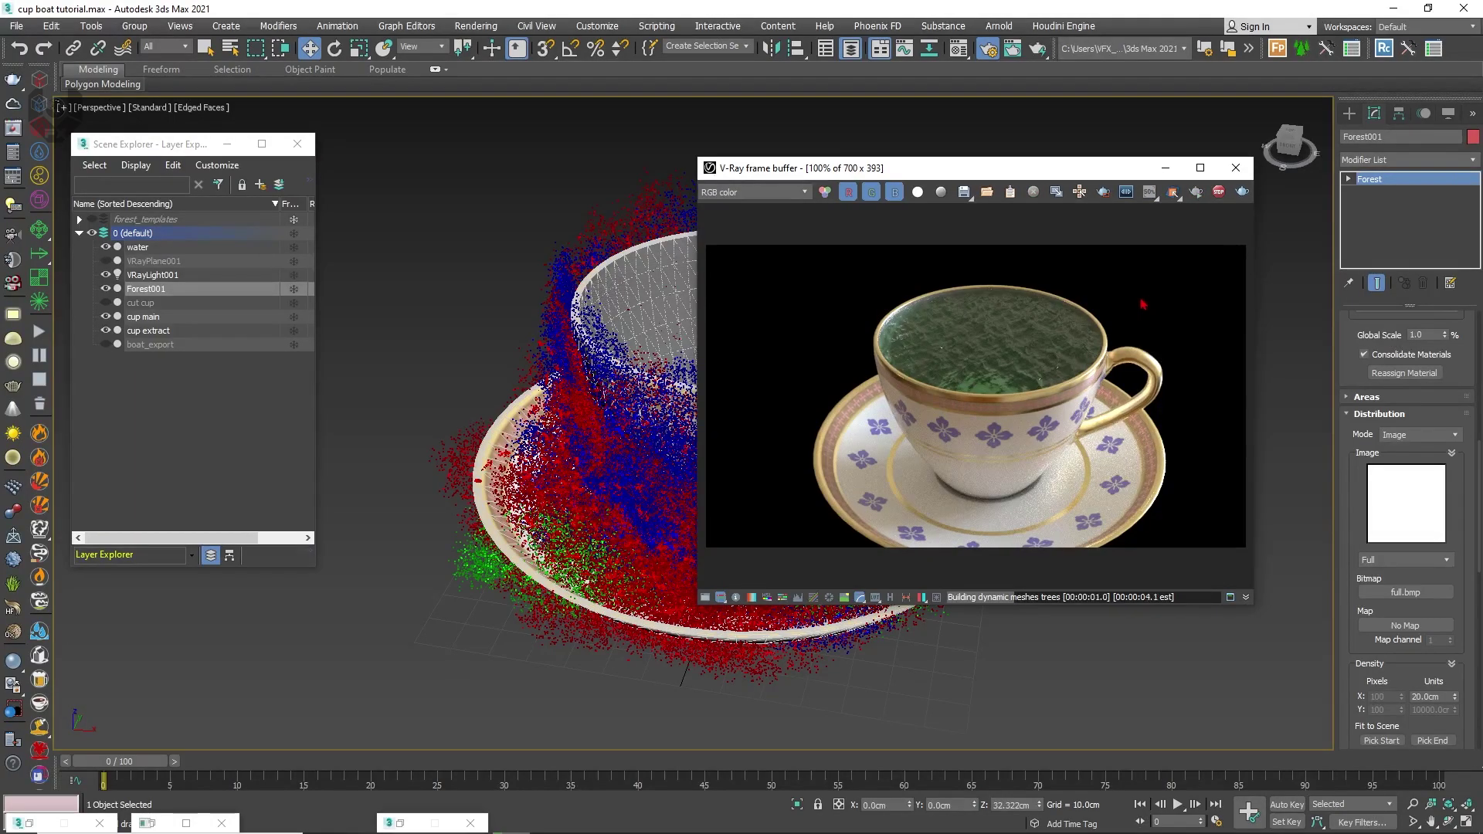
pyautogui.moveTo(601, 357); pyautogui.dragTo(573, 325, button='middle')
pyautogui.scroll(4, 609, 351)
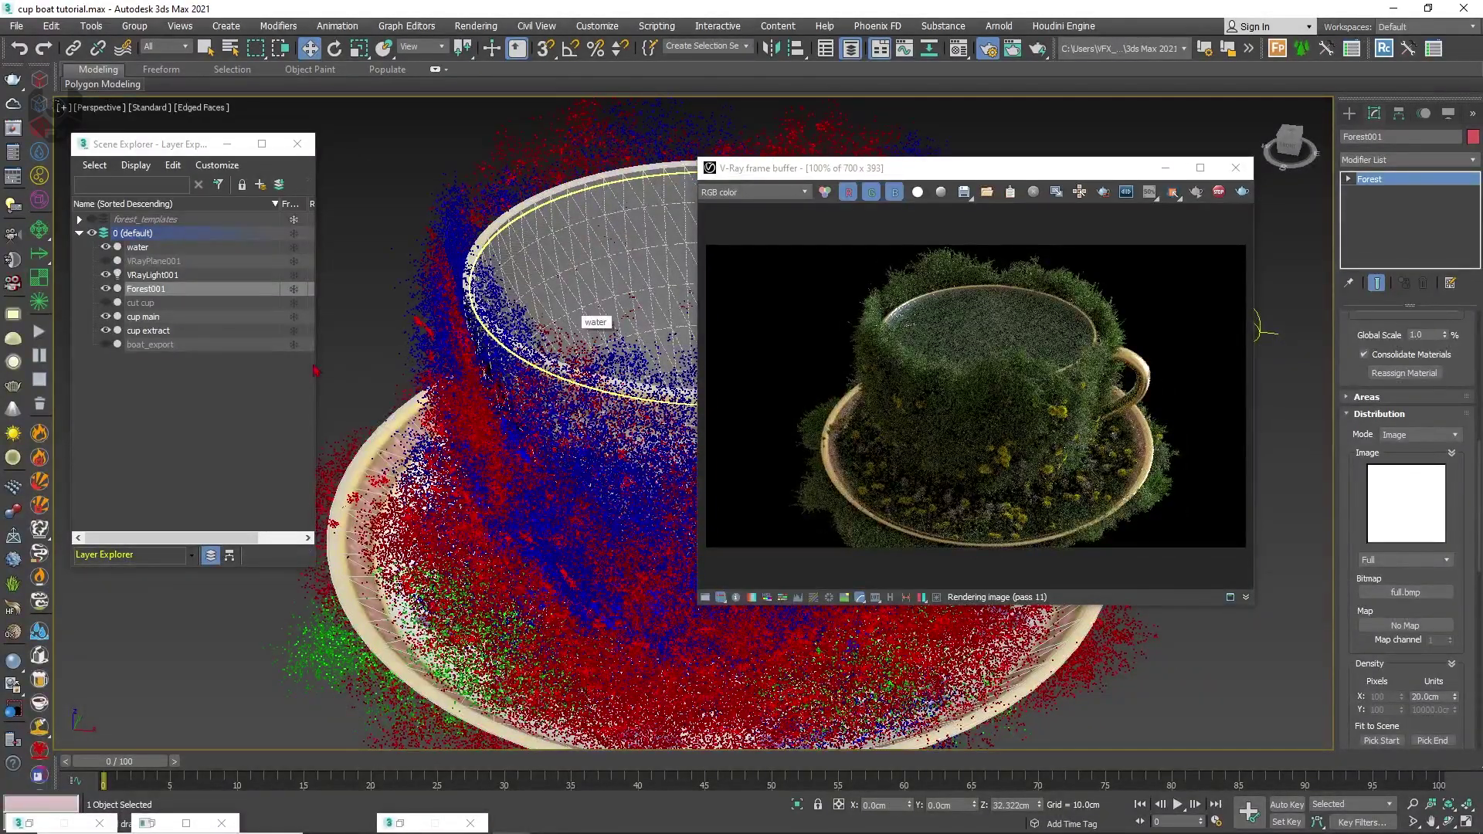
# Unhide VRayPlane001 and check the ground plane and grassy cup in the interactive render
pyautogui.click(106, 261)
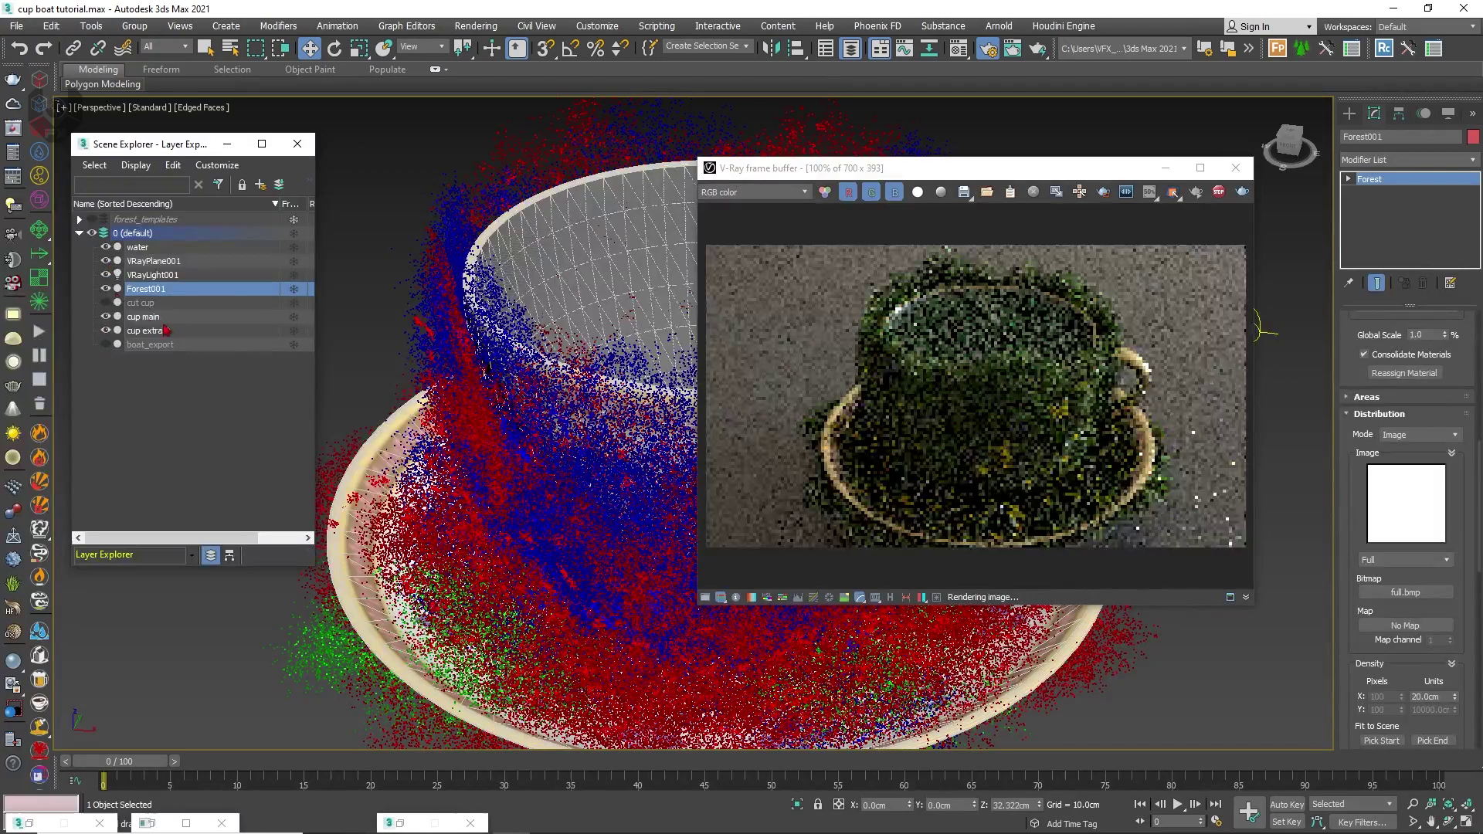
pyautogui.moveTo(425, 344); pyautogui.dragTo(468, 365, button='middle')
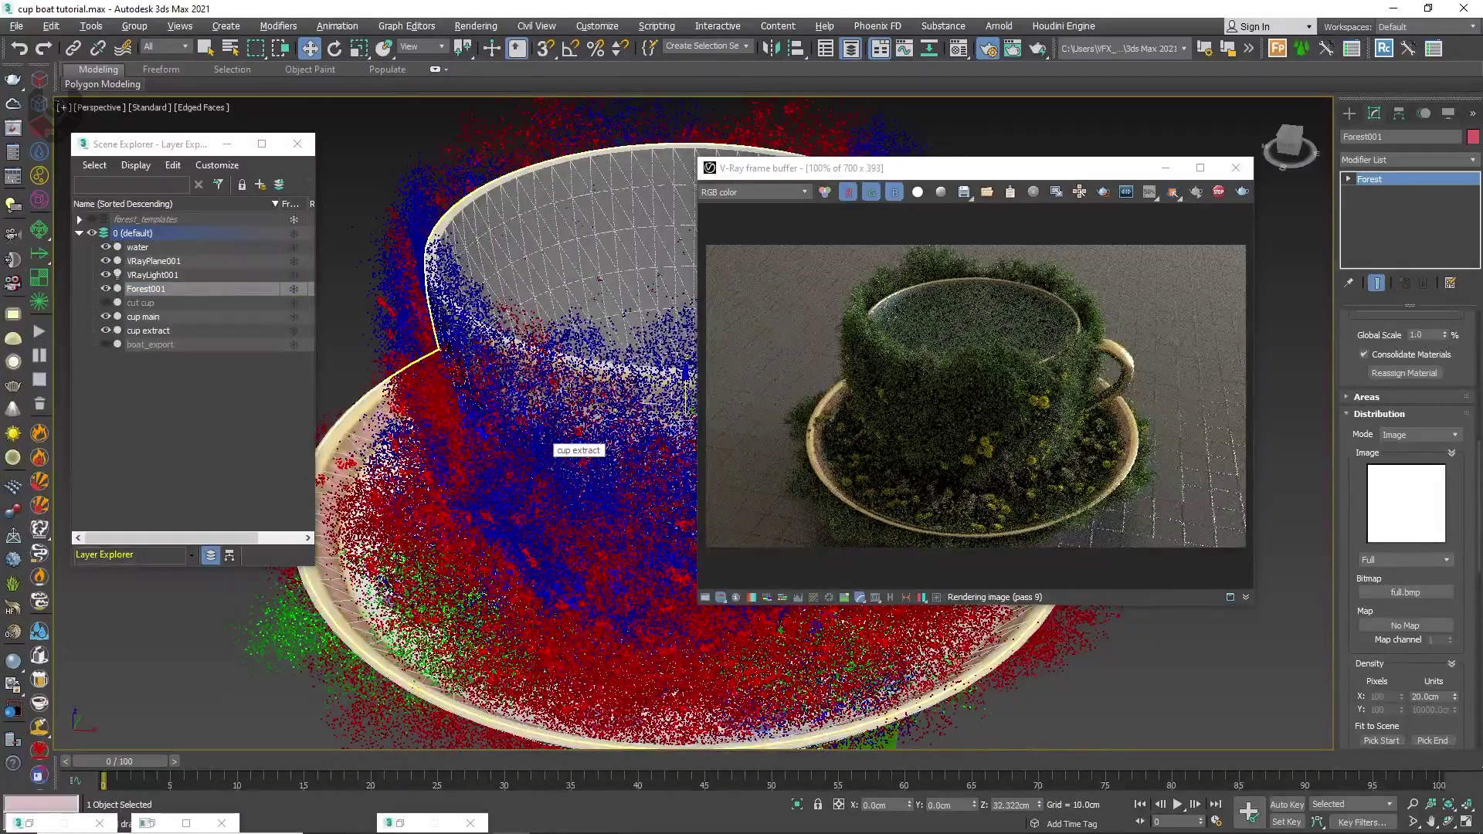
pyautogui.scroll(3, 541, 454)
pyautogui.keyDown('alt'); pyautogui.moveTo(569, 307); pyautogui.dragTo(518, 405, button='middle'); pyautogui.keyUp('alt')
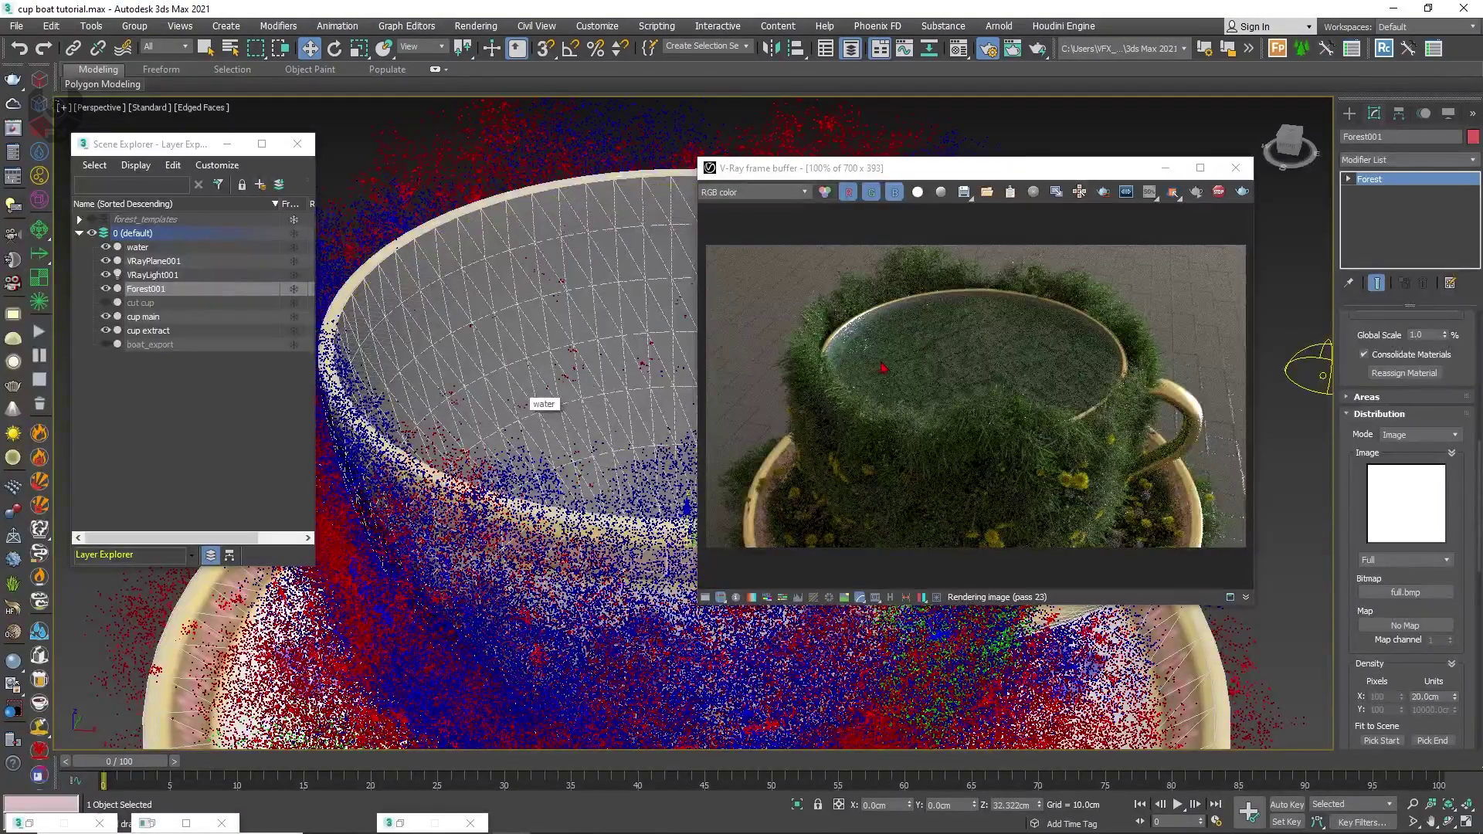
# Select the V-Ray dome light and set its multiplier to 2.0
pyautogui.click(1325, 415)
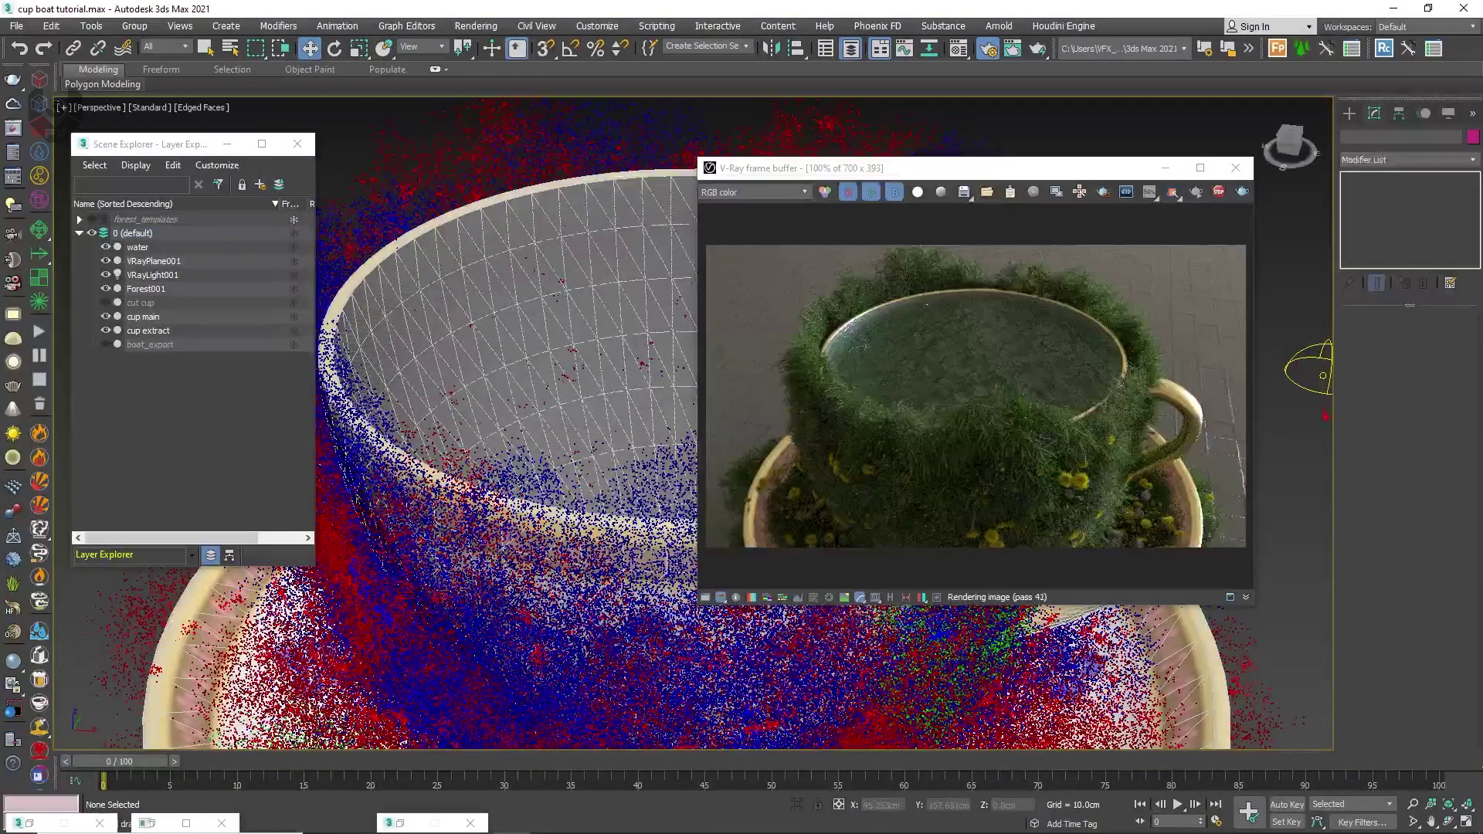
pyautogui.moveTo(1340, 450); pyautogui.dragTo(1334, 437)
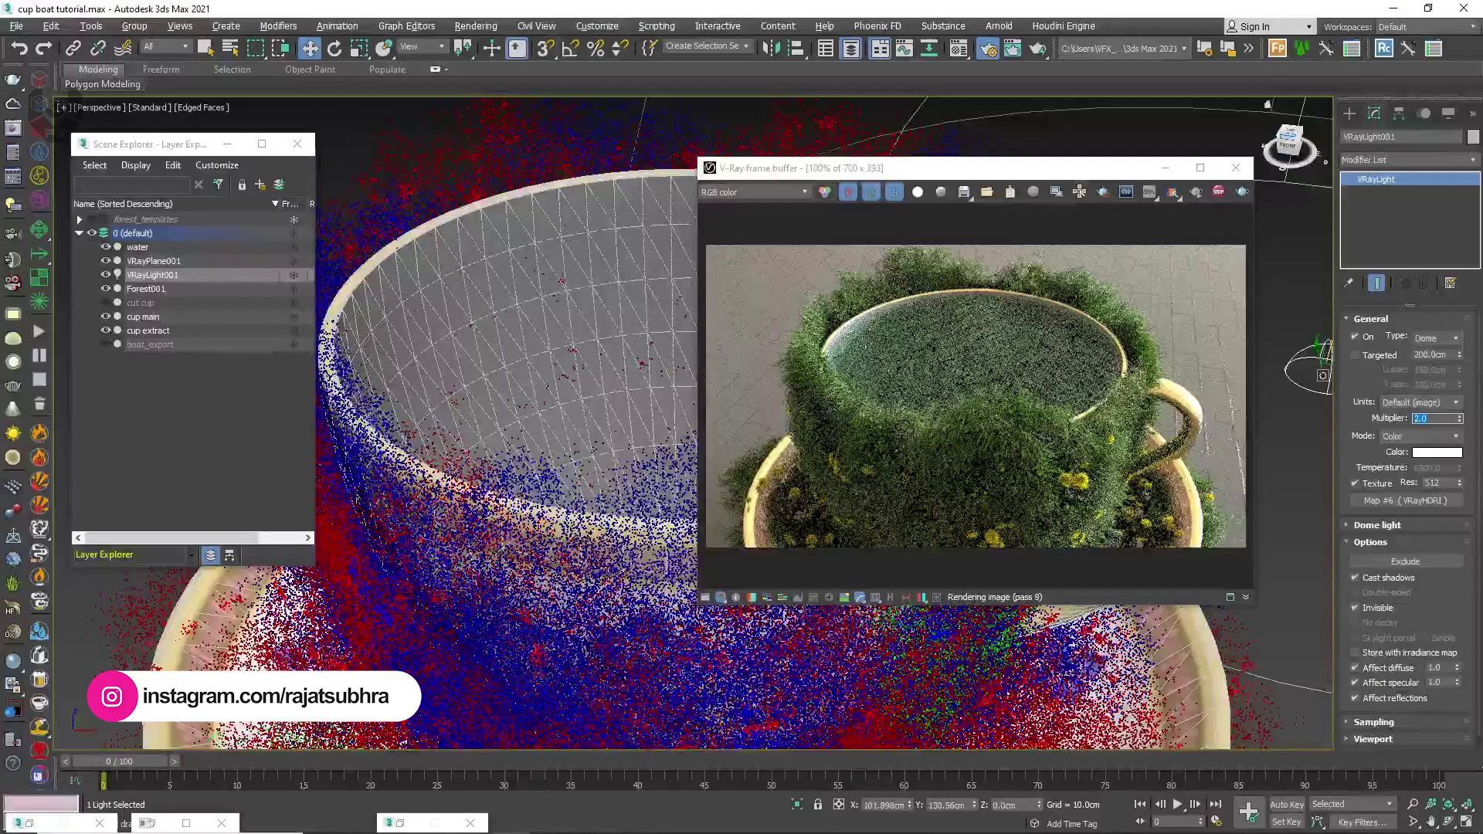
# Unhide the boat_export model so the ship sits on the water in the cup
pyautogui.keyDown('alt'); pyautogui.moveTo(612, 497); pyautogui.dragTo(769, 612, button='middle'); pyautogui.keyUp('alt')
pyautogui.moveTo(580, 453); pyautogui.dragTo(580, 455, button='middle')
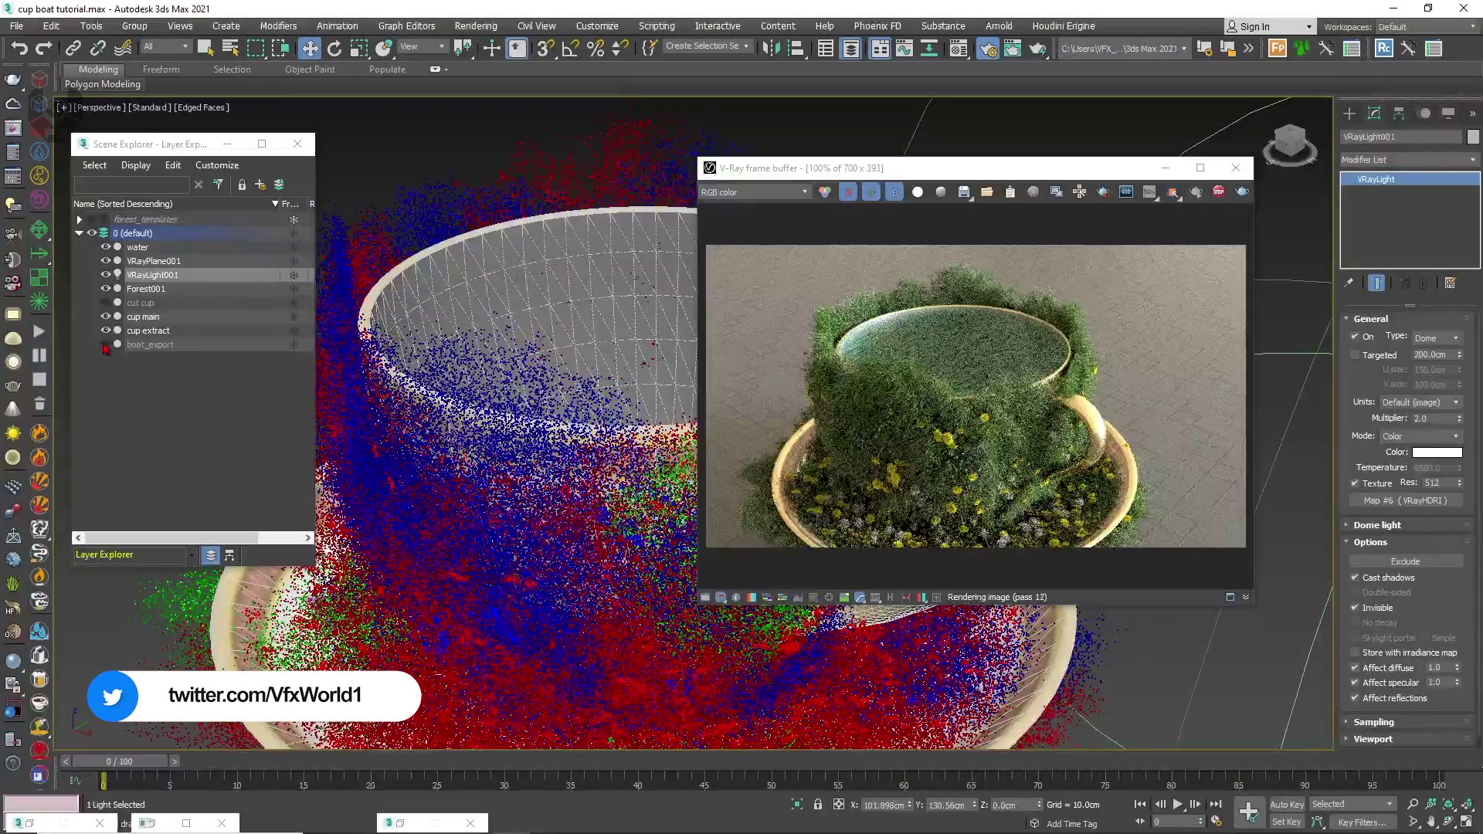
pyautogui.click(106, 345)
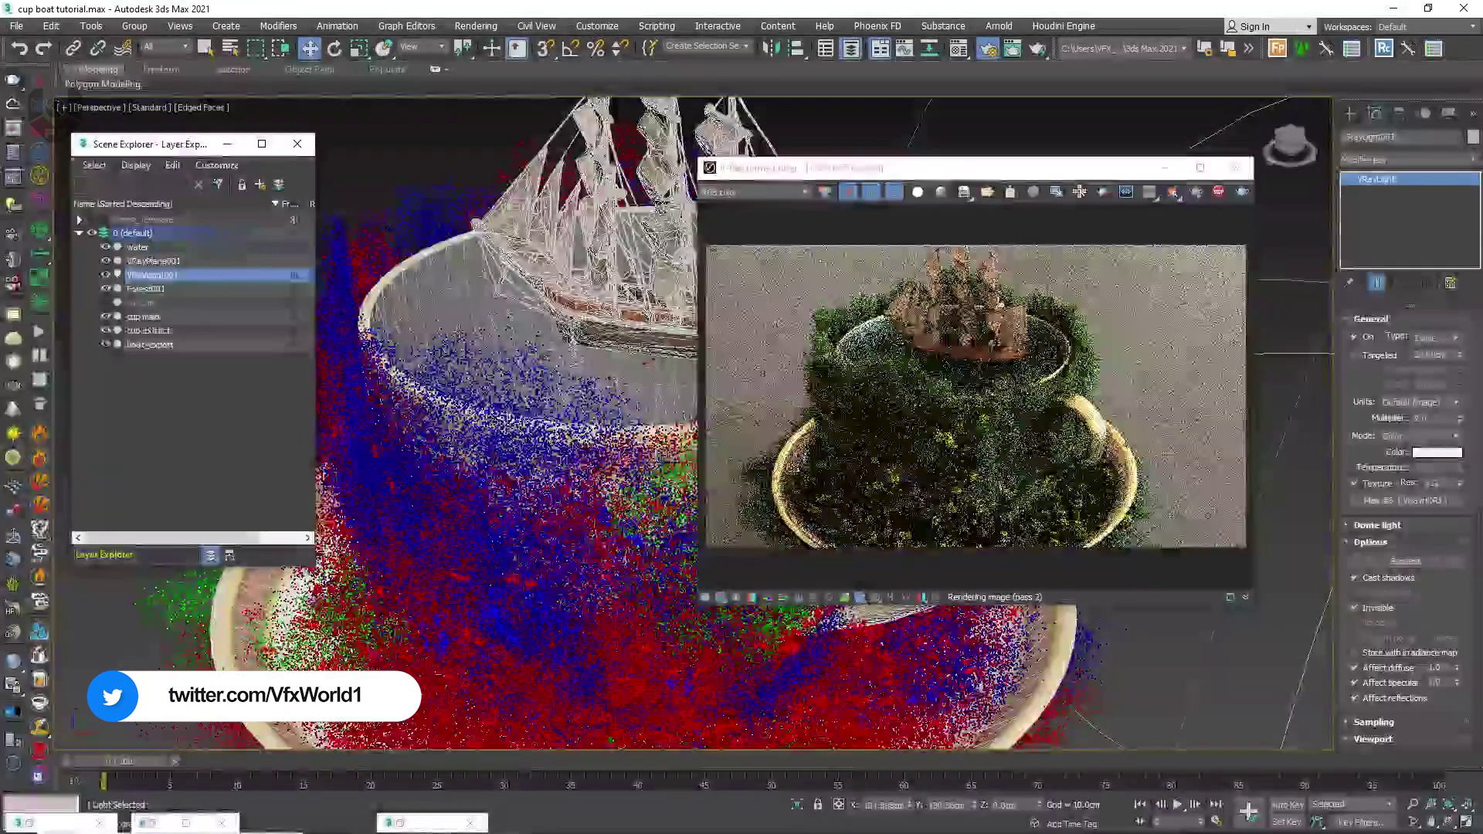
# Create a physical camera from a perspective view framing the boat in the cup, and maximize the V-Ray frame buffer
pyautogui.moveTo(480, 363); pyautogui.dragTo(499, 409, button='middle')
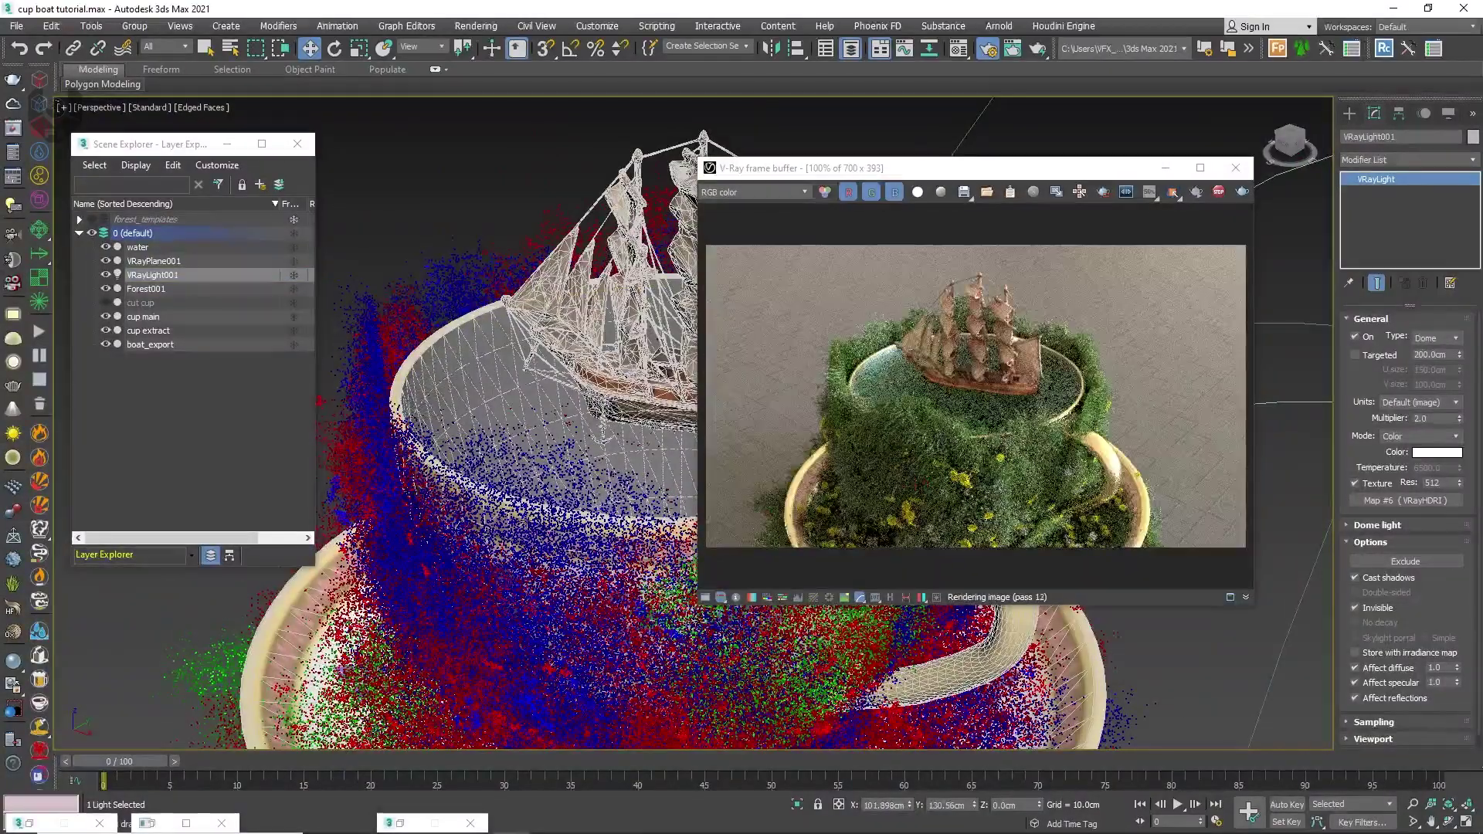
pyautogui.keyDown('alt'); pyautogui.moveTo(551, 519); pyautogui.dragTo(591, 541, button='middle'); pyautogui.keyUp('alt')
pyautogui.moveTo(432, 541); pyautogui.dragTo(476, 530, button='middle')
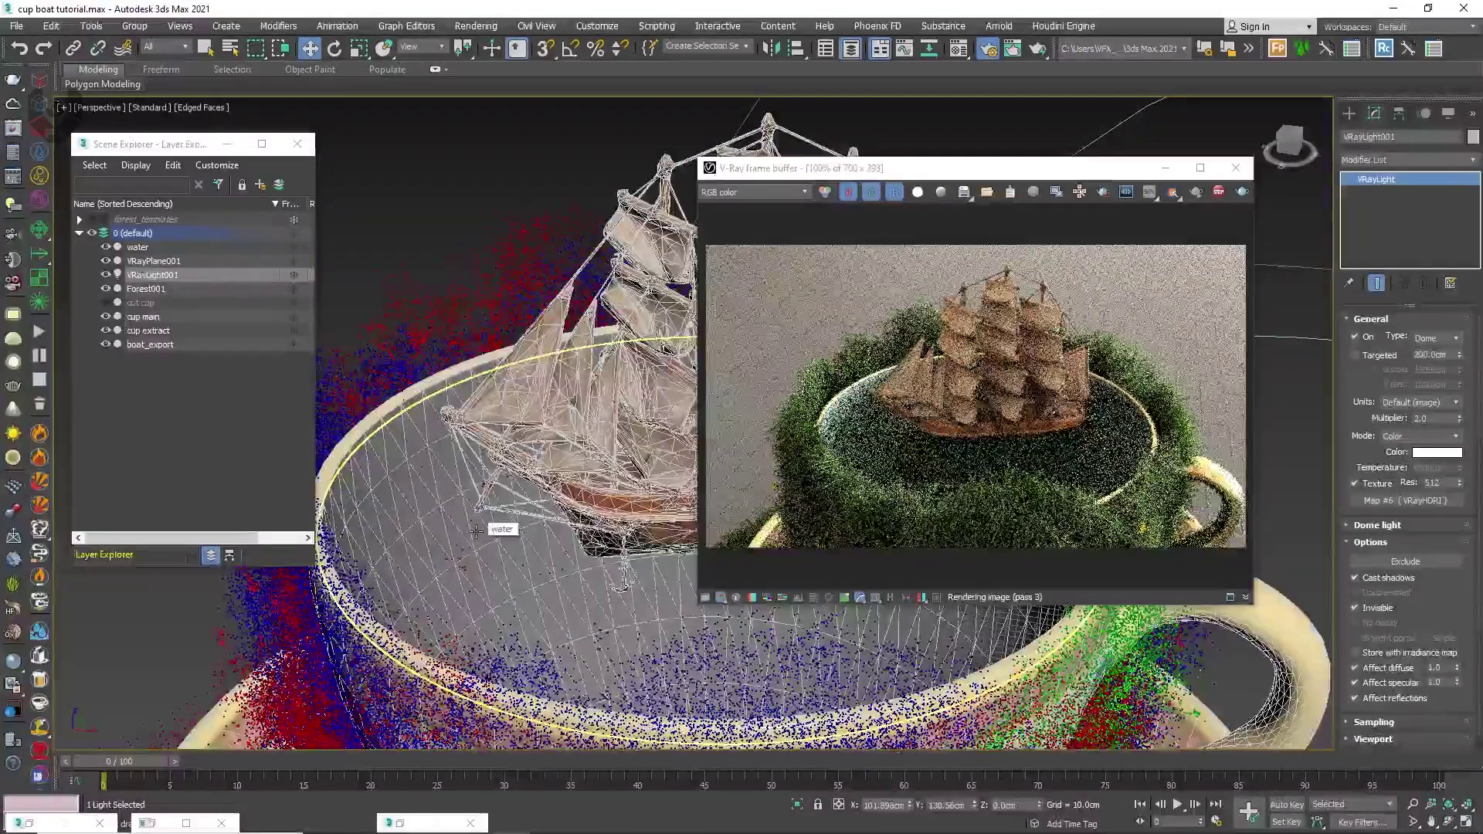
pyautogui.hotkey('ctrl', 'c')
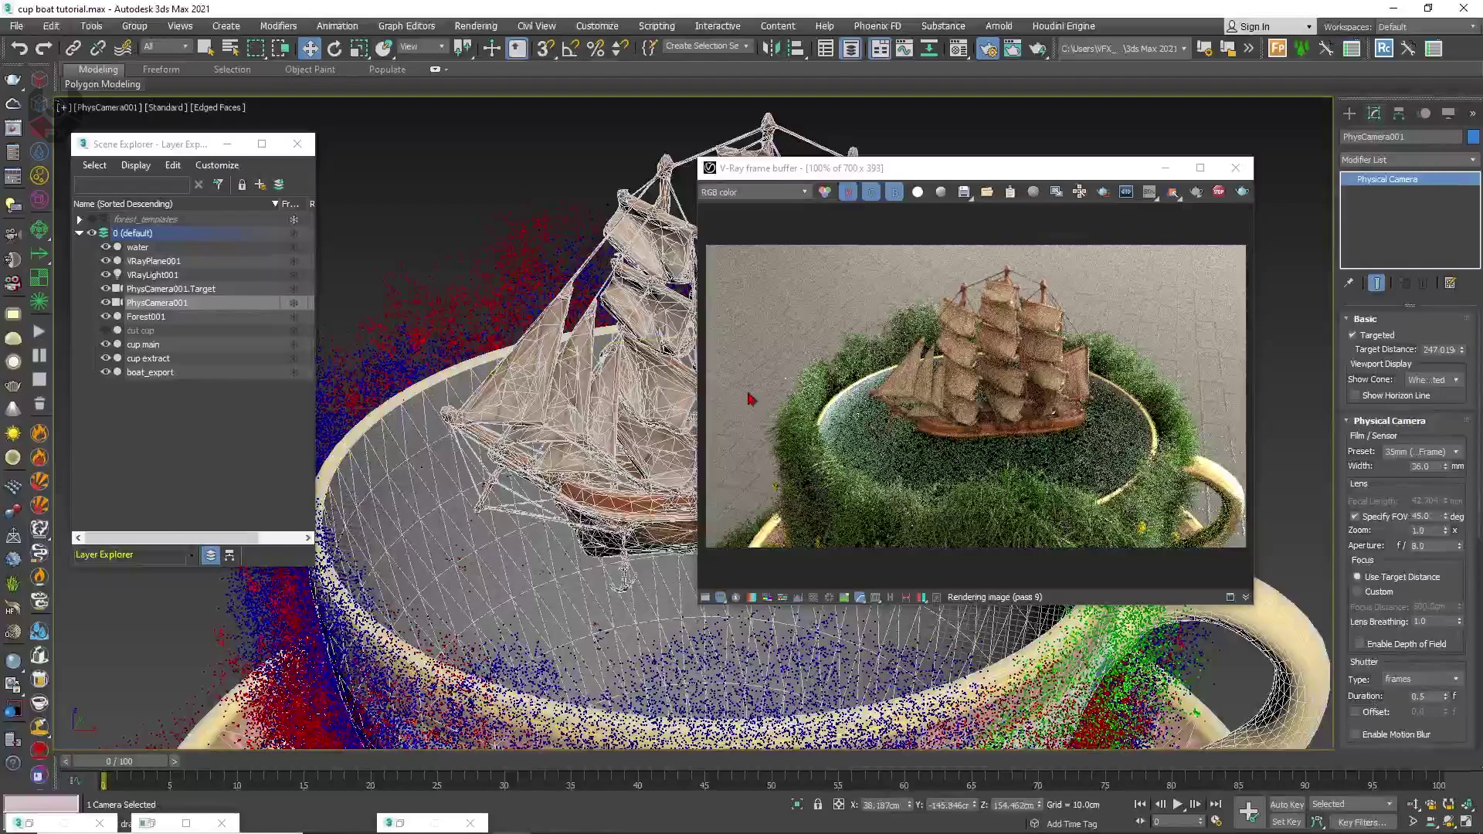
pyautogui.click(1199, 168)
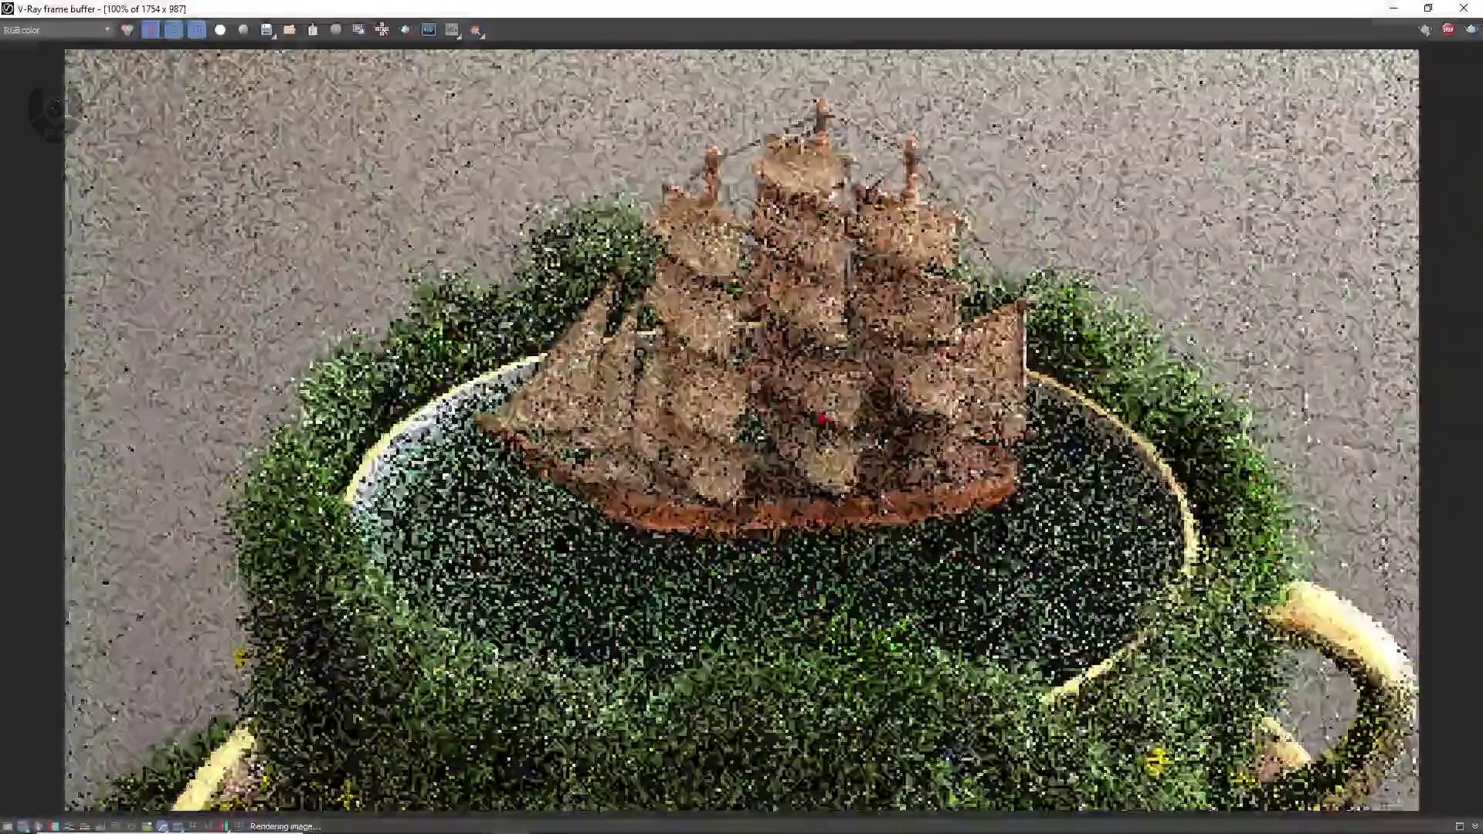